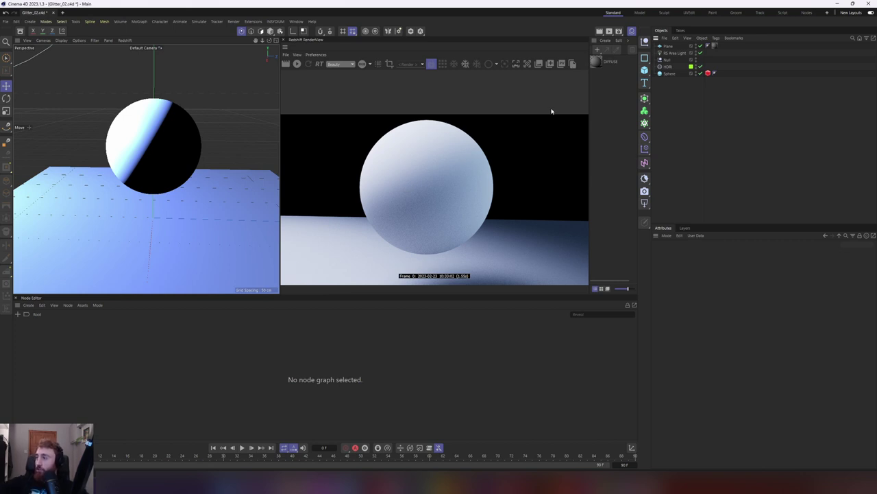
# Check the settings of the Plane and RS Area Light, and start the interactive Redshift render
pyautogui.click(666, 46)
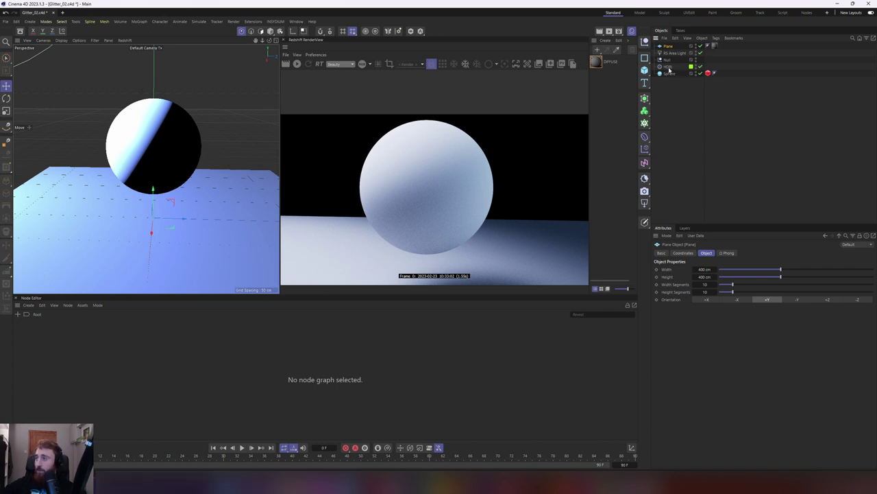
pyautogui.click(675, 52)
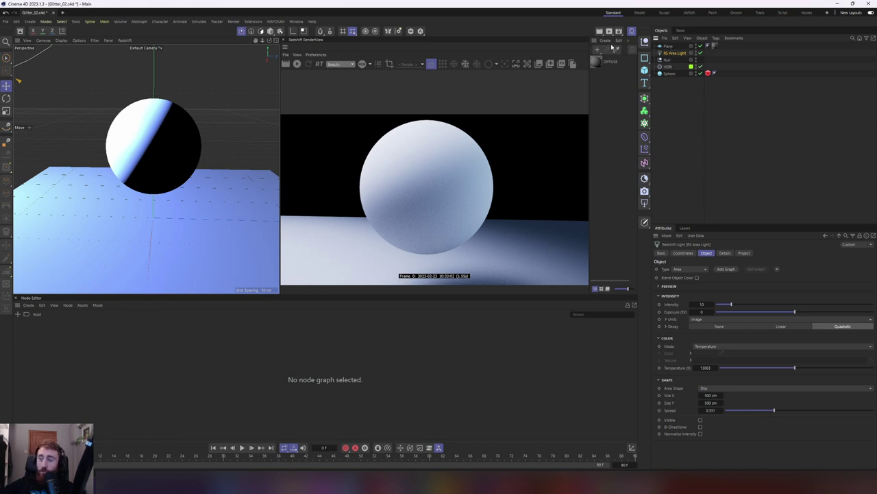
pyautogui.click(297, 64)
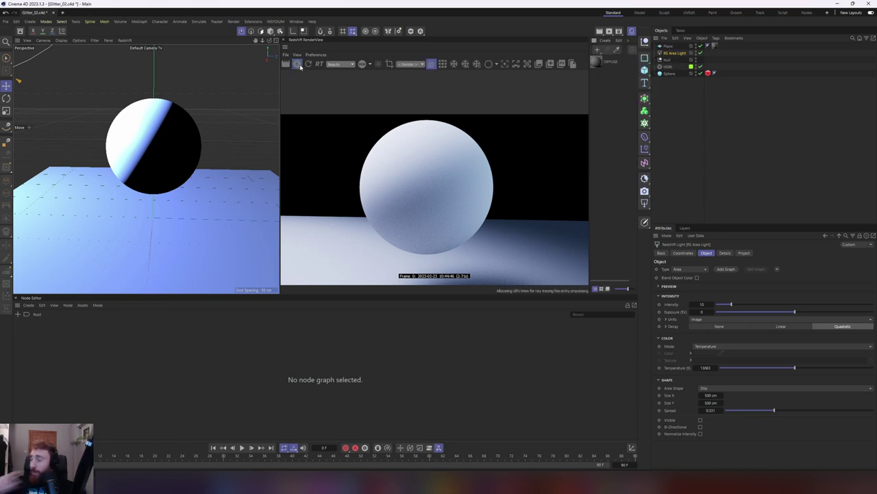
# Create a Redshift Car Paint material and apply it to the Sphere
pyautogui.click(607, 41)
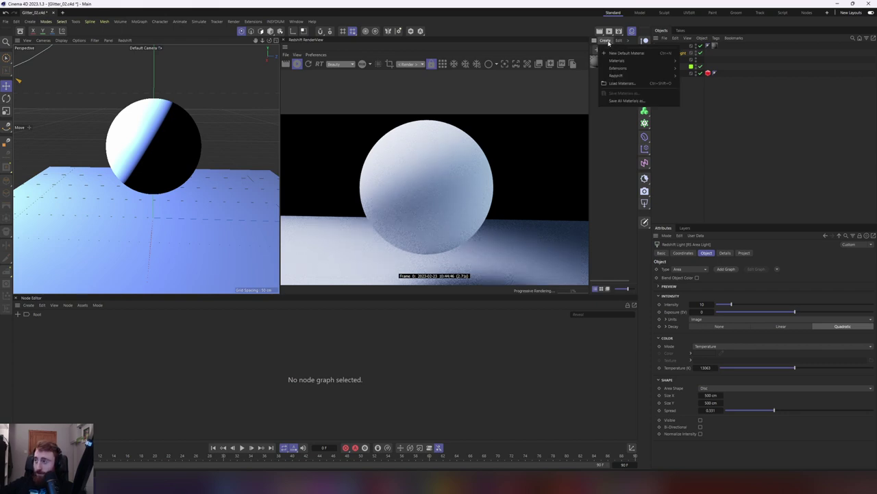
pyautogui.moveTo(658, 75)
pyautogui.moveTo(687, 79)
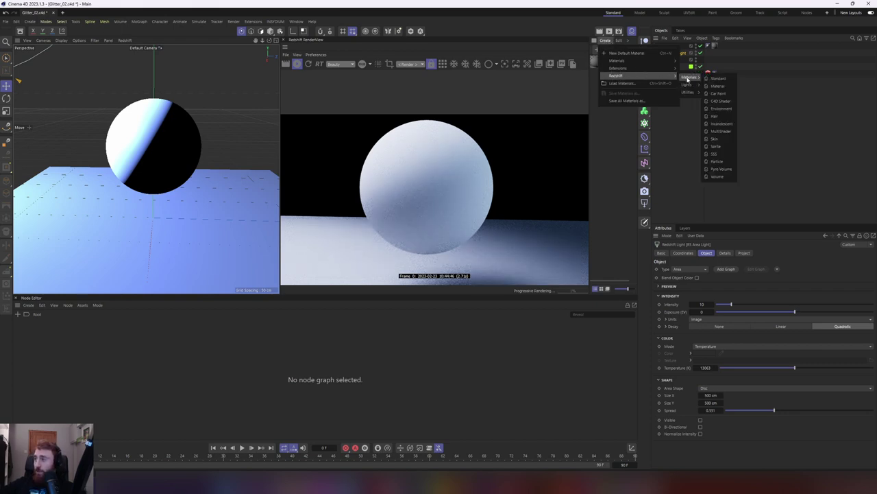
pyautogui.click(718, 94)
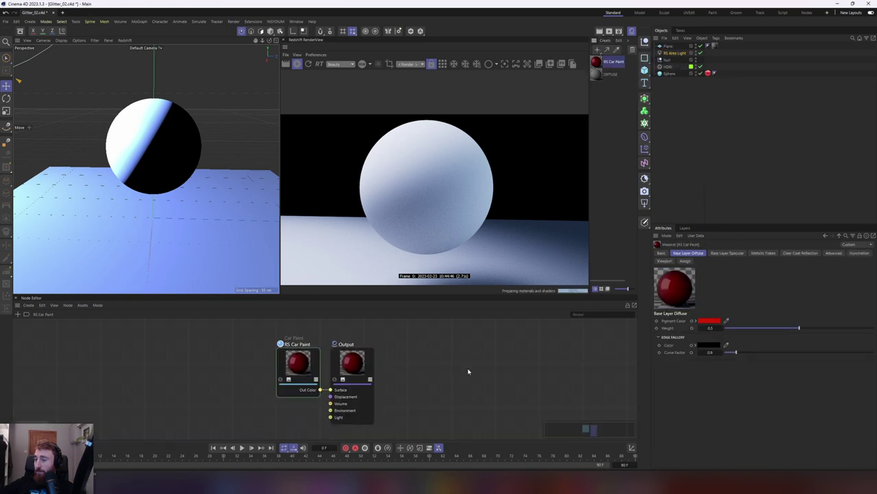
pyautogui.moveTo(677, 79); pyautogui.dragTo(670, 74)
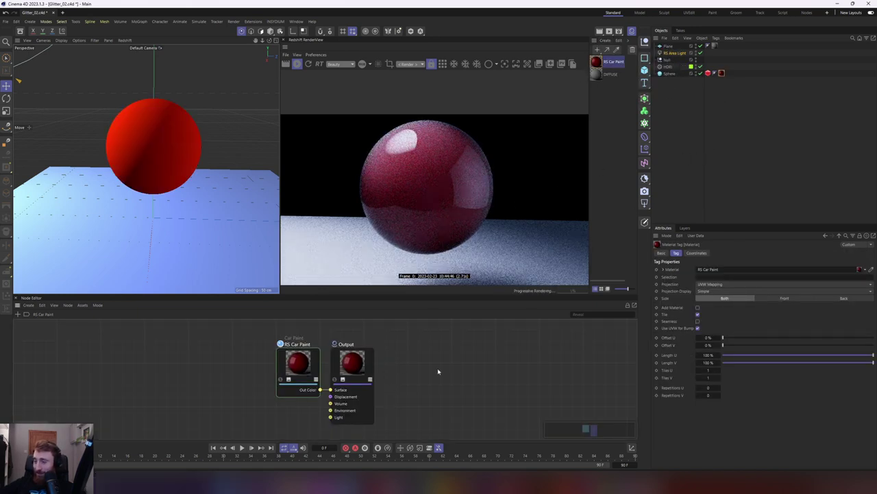
# Set the Car Paint's base layer diffuse weight to 0 and its pigment color to white
pyautogui.click(306, 366)
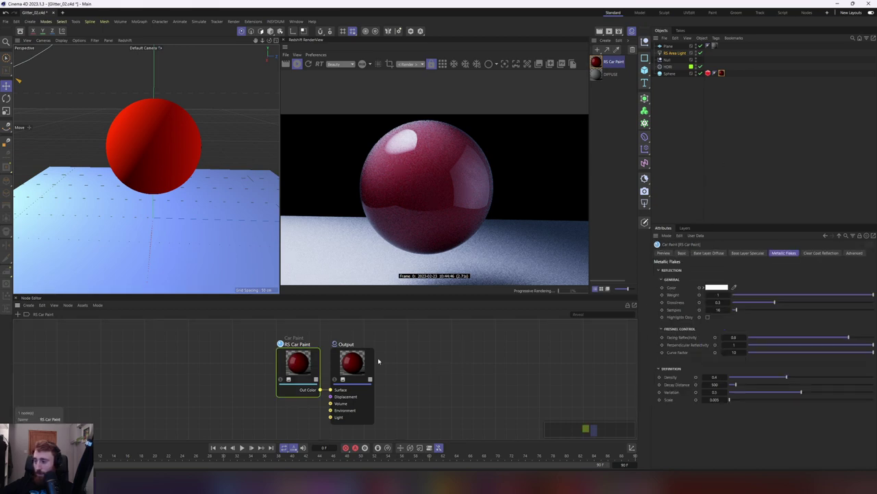
pyautogui.click(710, 253)
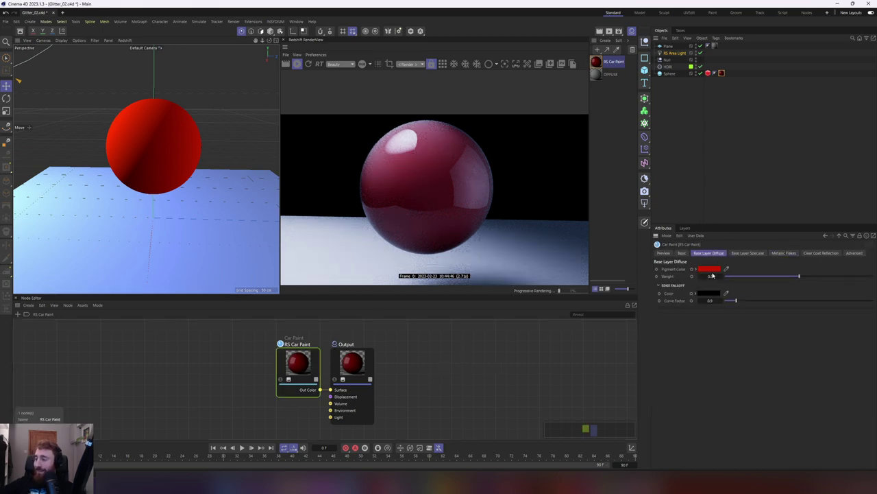
pyautogui.doubleClick(710, 276)
pyautogui.write('0')
pyautogui.press('Return')
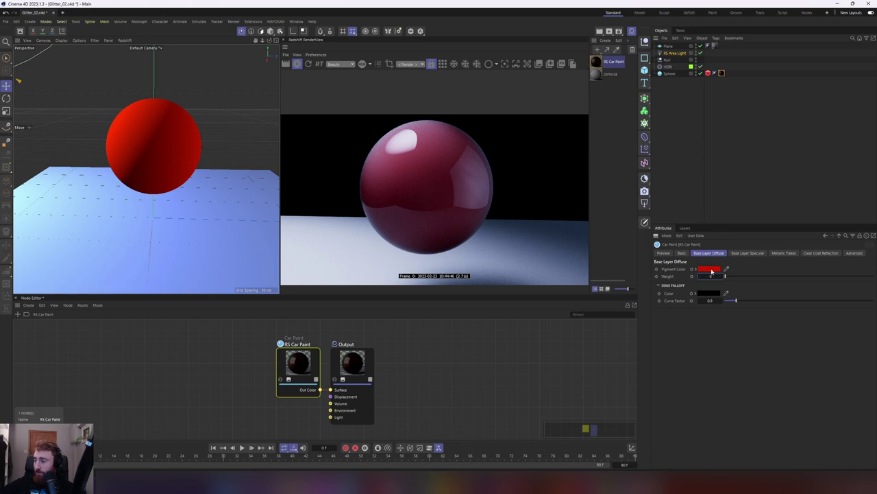
pyautogui.click(709, 269)
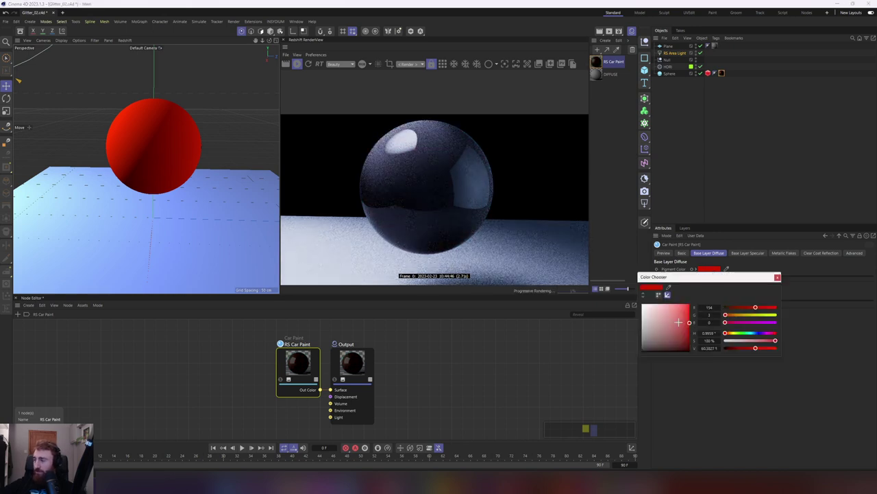
pyautogui.moveTo(676, 323); pyautogui.dragTo(642, 300)
pyautogui.click(777, 278)
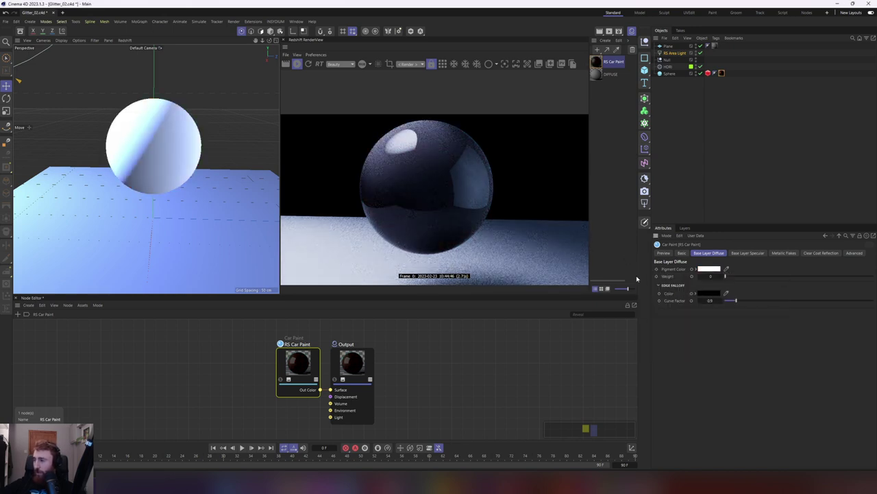
# Set the base layer diffuse edge falloff's curve factor to 0.1
pyautogui.click(710, 300)
pyautogui.click(716, 324)
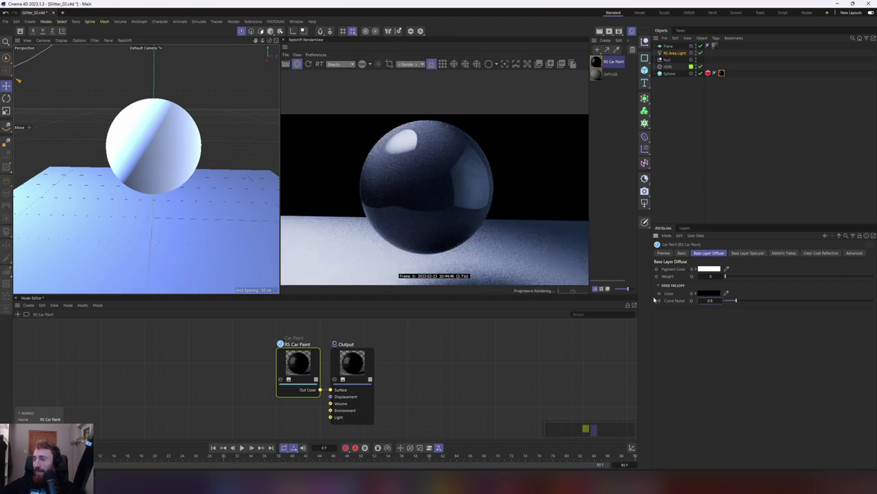
pyautogui.click(714, 301)
pyautogui.write('0')
pyautogui.press('Return')
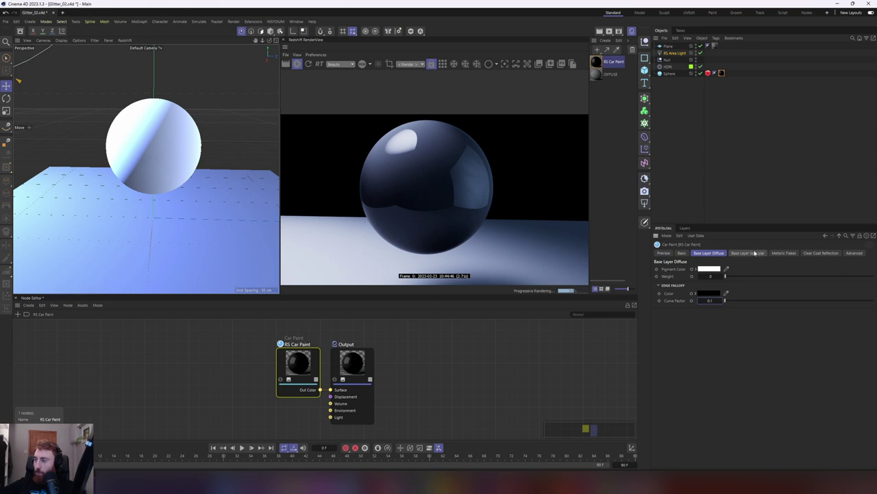
# Set the base layer specular weight to 0 and the metallic flakes glossiness to 1
pyautogui.click(754, 254)
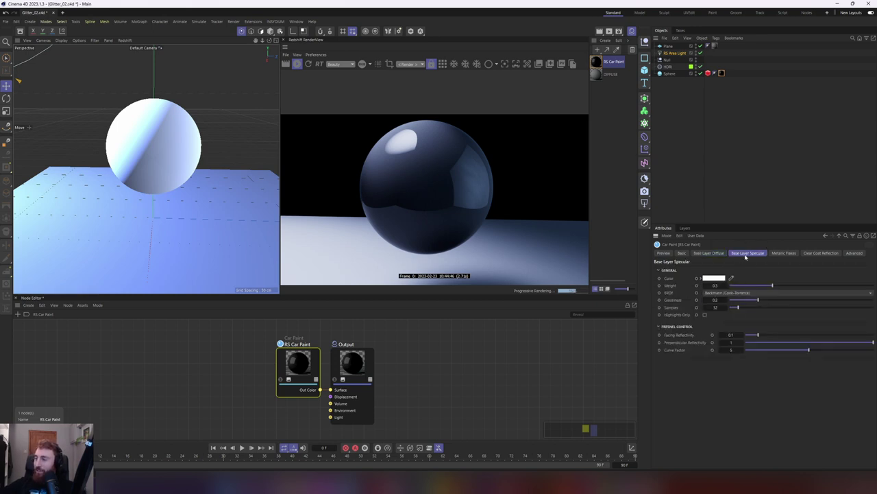
pyautogui.moveTo(716, 285); pyautogui.dragTo(695, 286)
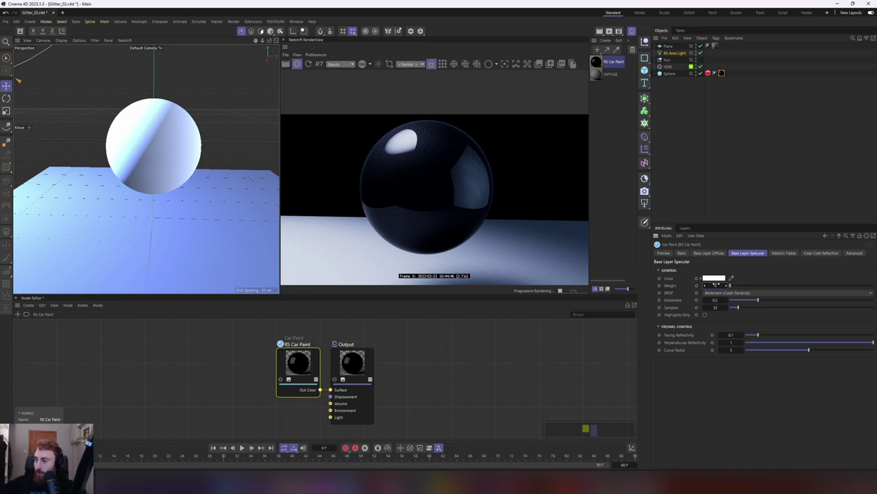
pyautogui.click(783, 253)
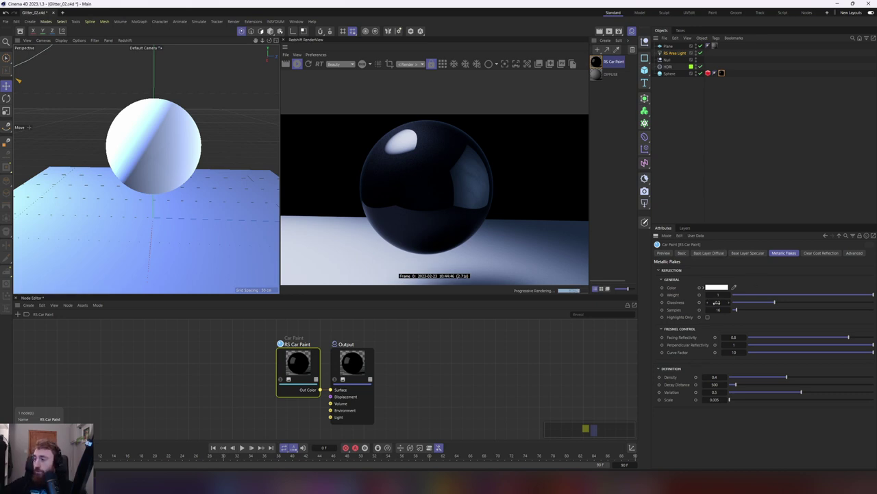
pyautogui.click(717, 303)
pyautogui.write('1')
pyautogui.press('Return')
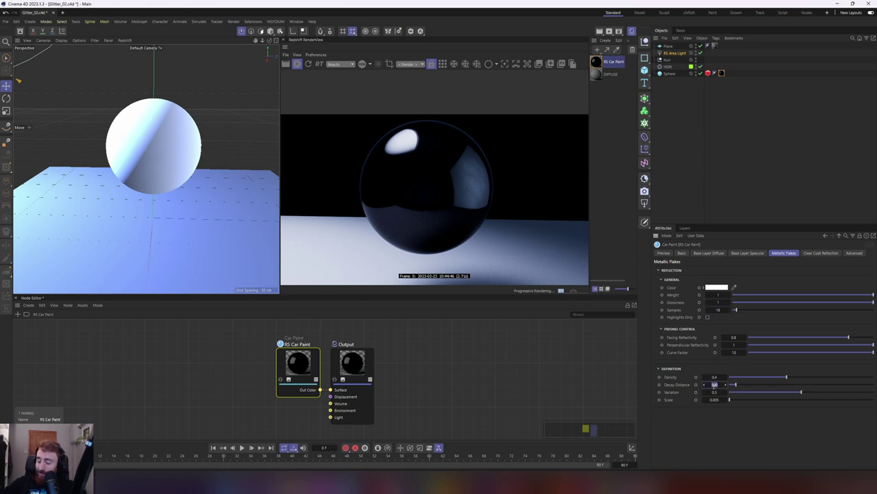
# Set the metallic flakes' decay distance to 0 and their scale to 0.2
pyautogui.moveTo(713, 385); pyautogui.dragTo(713, 386)
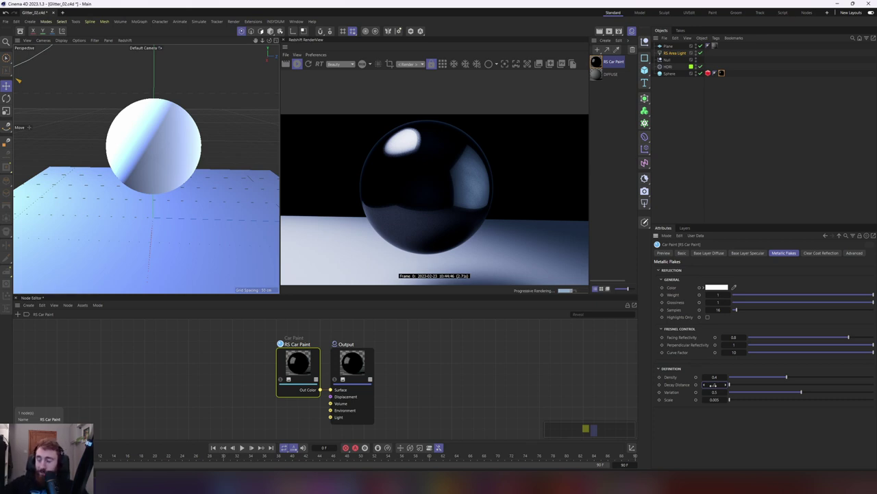
pyautogui.click(715, 399)
pyautogui.write('.2')
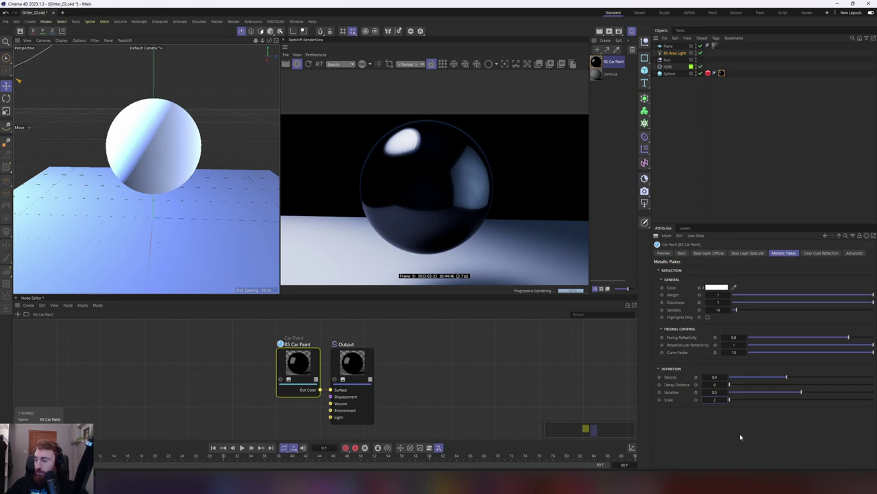
pyautogui.write('.2')
pyautogui.press('Return')
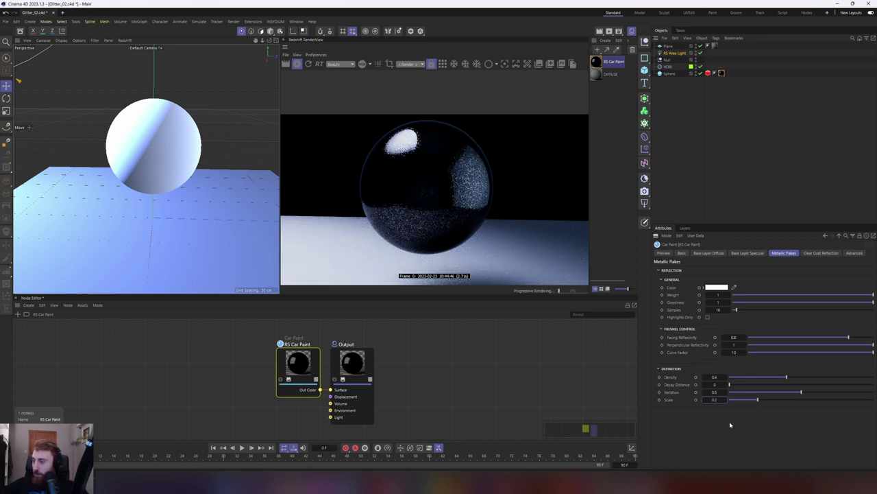
# Set the metallic flakes' variation to 0.9 and their density to 0.65
pyautogui.doubleClick(717, 391)
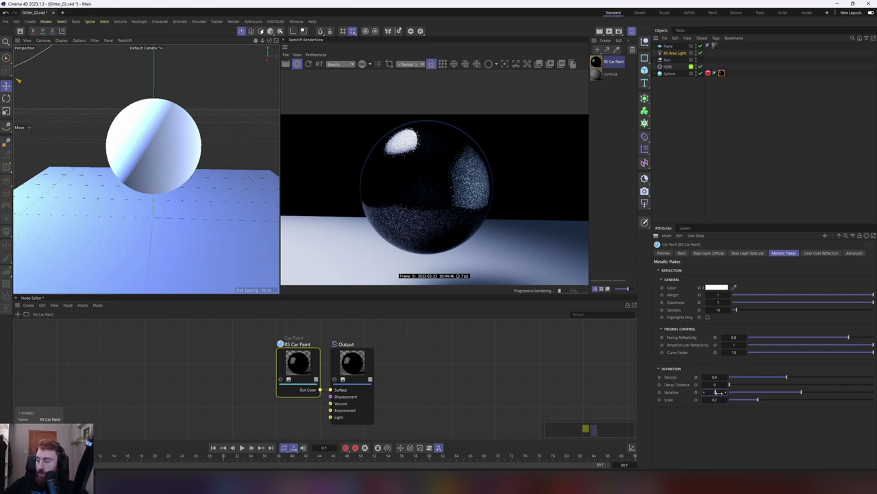
pyautogui.write('.9')
pyautogui.press('Return')
pyautogui.doubleClick(716, 377)
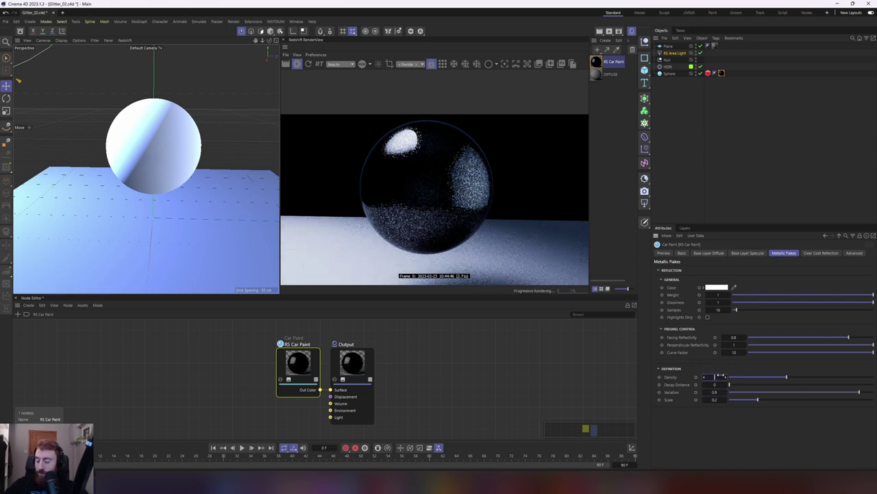
pyautogui.write('.65')
pyautogui.press('Return')
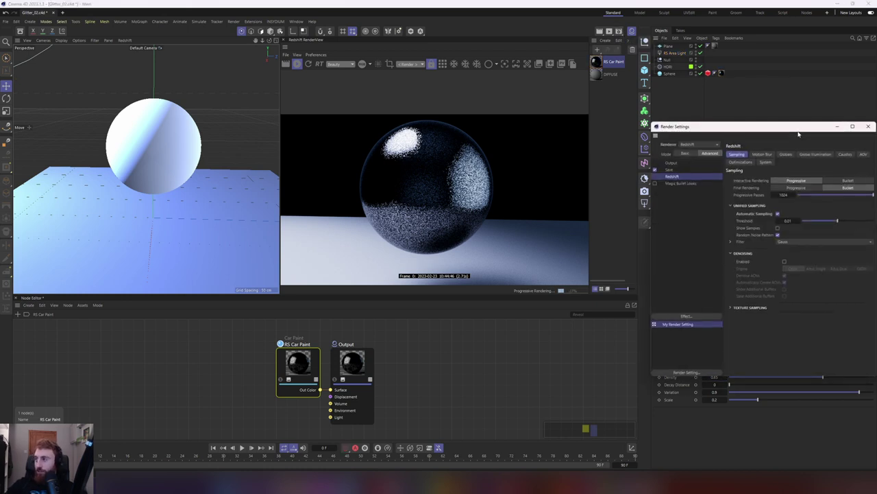
# Turn off automatic sampling in the Redshift render settings and enable the Reflection, Refraction, Light and both Sub-Surface scattering overrides
pyautogui.moveTo(790, 132); pyautogui.dragTo(217, 119)
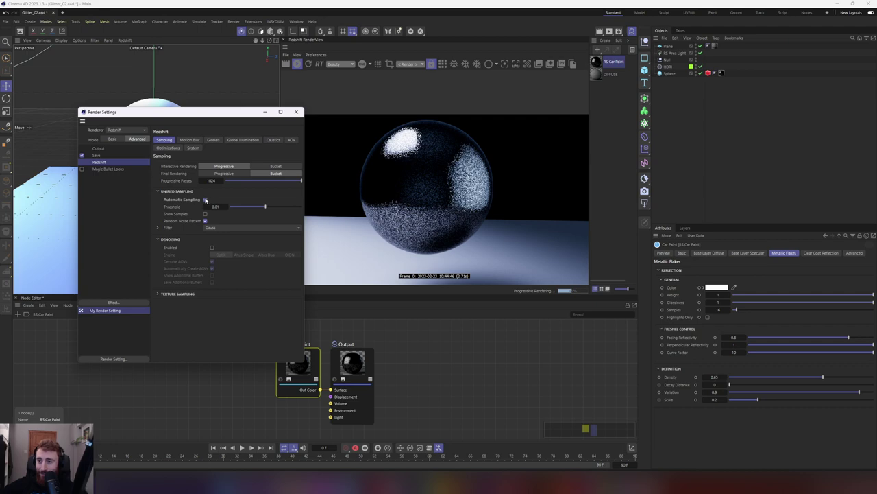
pyautogui.click(205, 199)
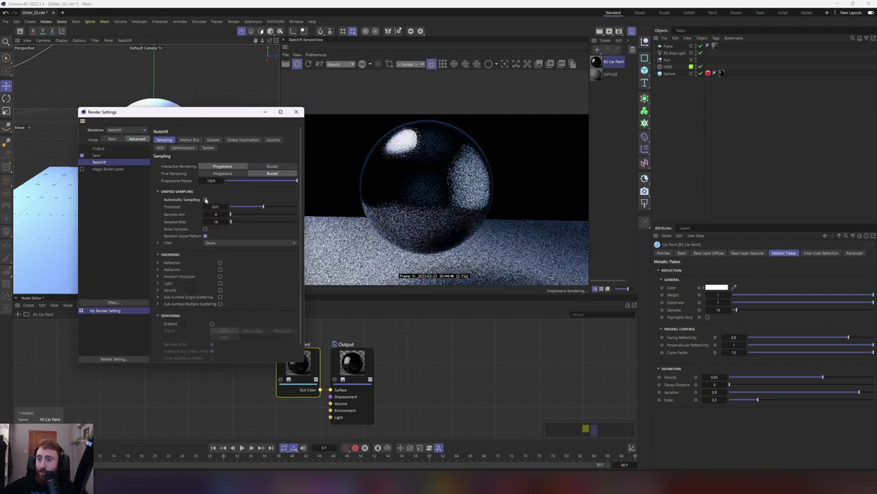
pyautogui.click(220, 262)
pyautogui.click(220, 269)
pyautogui.click(220, 283)
pyautogui.click(221, 297)
pyautogui.click(222, 304)
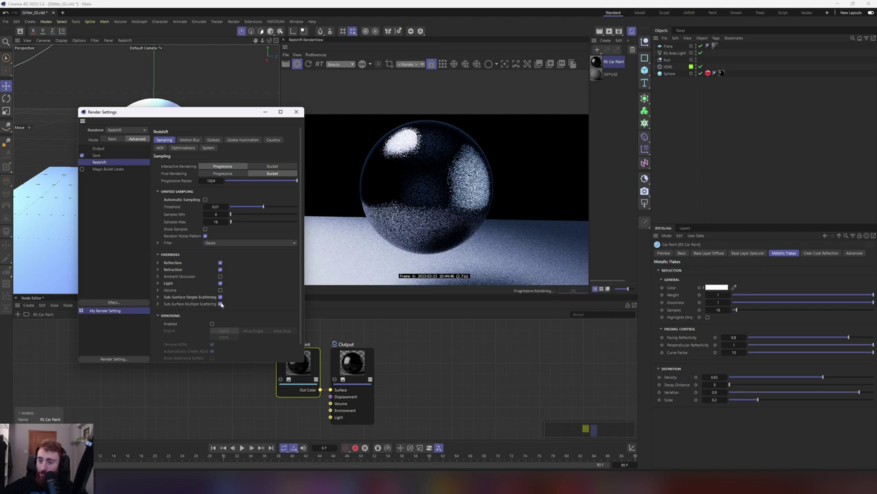
# Set the samples to 256 for the Reflection, Refraction, Light, Sub-Surface Single and Sub-Surface Multiple Scattering overrides
pyautogui.click(158, 264)
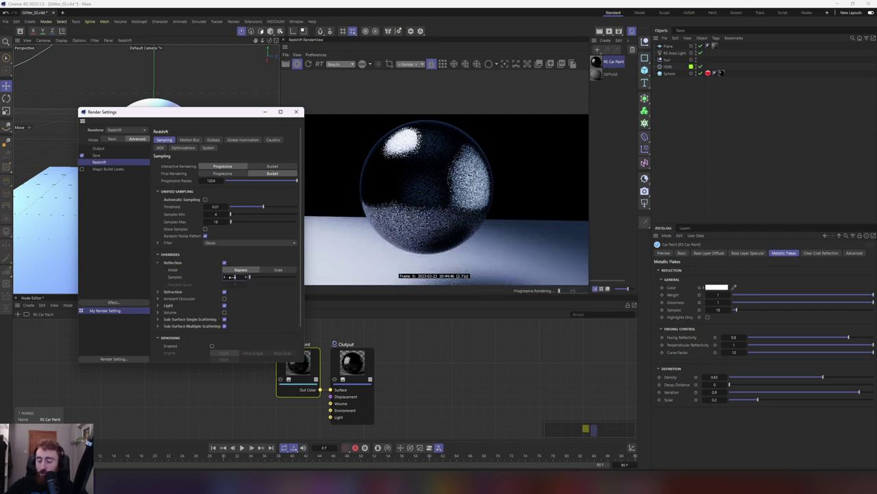
pyautogui.click(157, 292)
pyautogui.doubleClick(234, 307)
pyautogui.write('256')
pyautogui.click(157, 328)
pyautogui.scroll(-1, 302, 223)
pyautogui.scroll(-4, 301, 223)
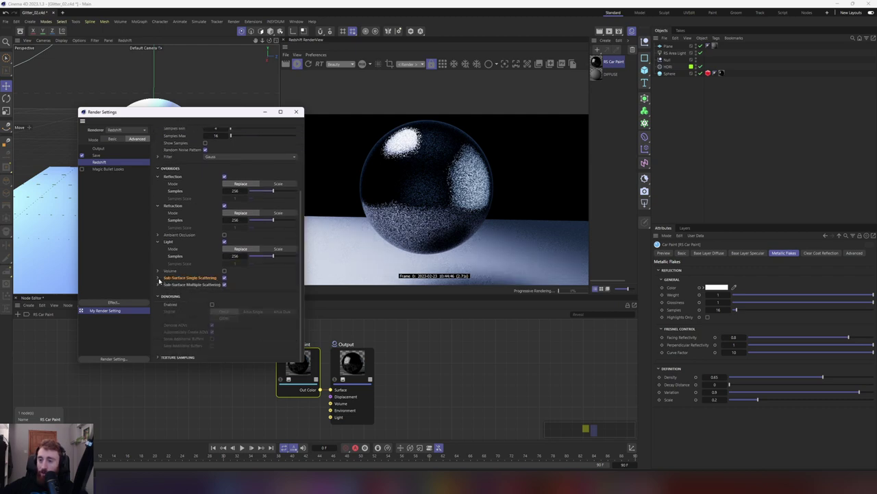
pyautogui.click(158, 279)
pyautogui.click(228, 285)
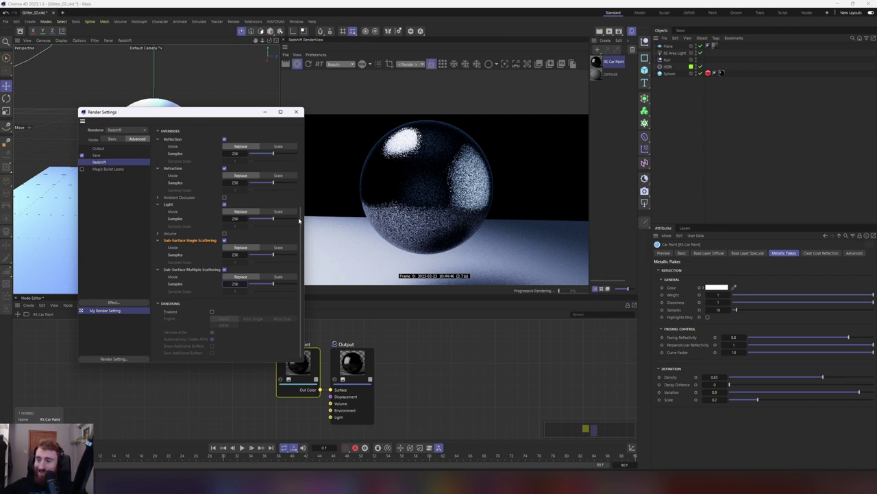
# Enter a new maximum sample count for unified sampling and close the render settings
pyautogui.scroll(7, 298, 196)
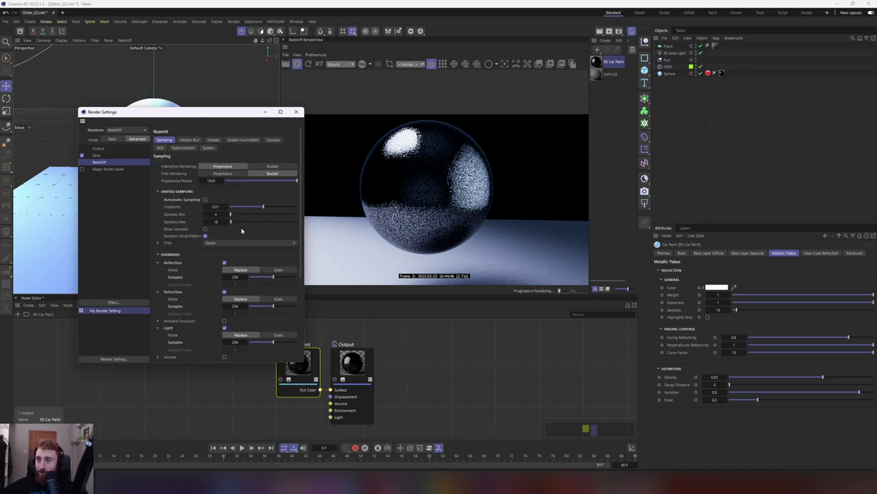
pyautogui.click(214, 221)
pyautogui.press('Return')
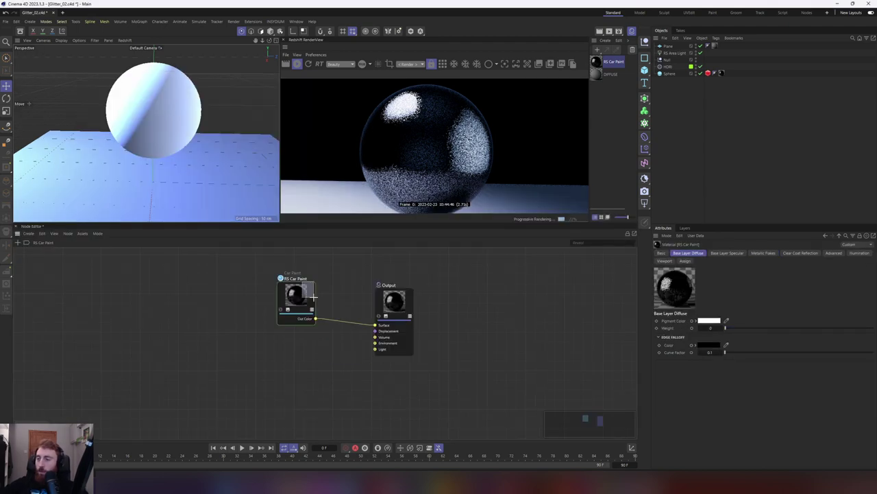
# Align the RS Car Paint node with the Output node and add a Ramp node to the material graph
pyautogui.click(308, 299)
pyautogui.moveTo(296, 293); pyautogui.dragTo(299, 299)
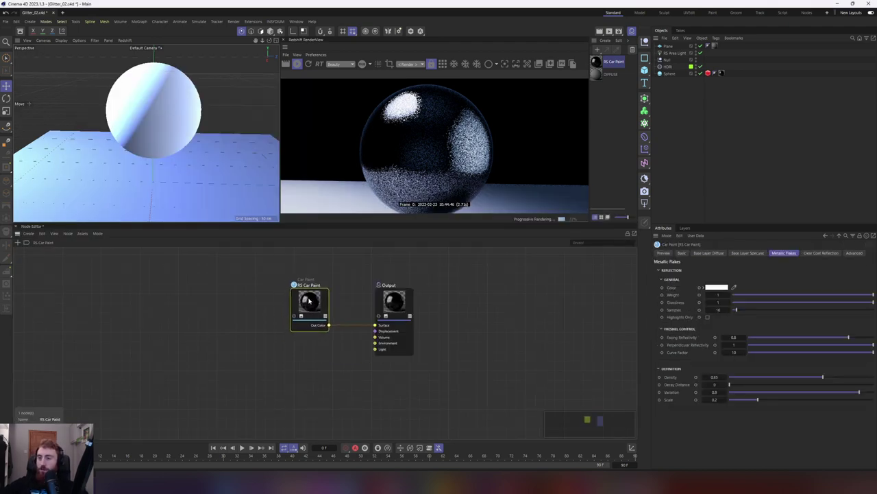
pyautogui.press('c')
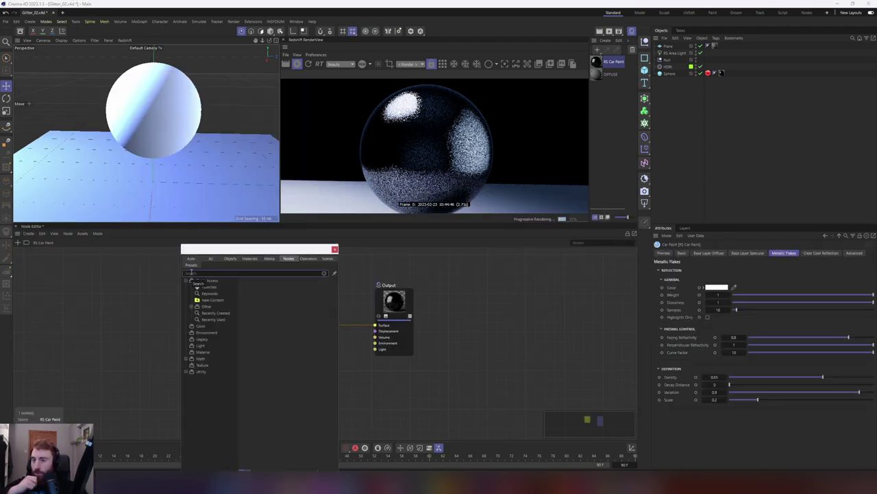
pyautogui.write('ramp')
pyautogui.press('Return')
# Connect the Ramp's output color to the Metallic Flakes general reflection Color of the RS Car Paint node
pyautogui.moveTo(337, 352)
pyautogui.mouseDown()
pyautogui.moveTo(224, 344)
pyautogui.moveTo(296, 327)
pyautogui.mouseUp()
pyautogui.moveTo(338, 357)
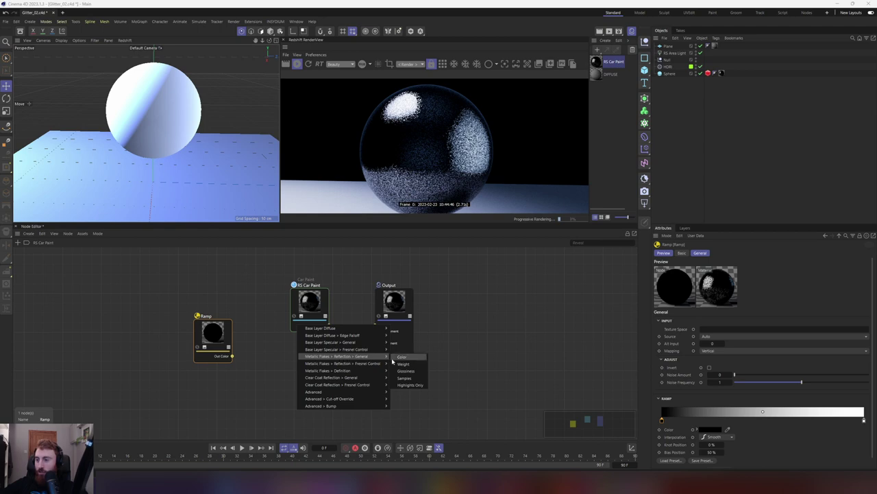
pyautogui.click(403, 359)
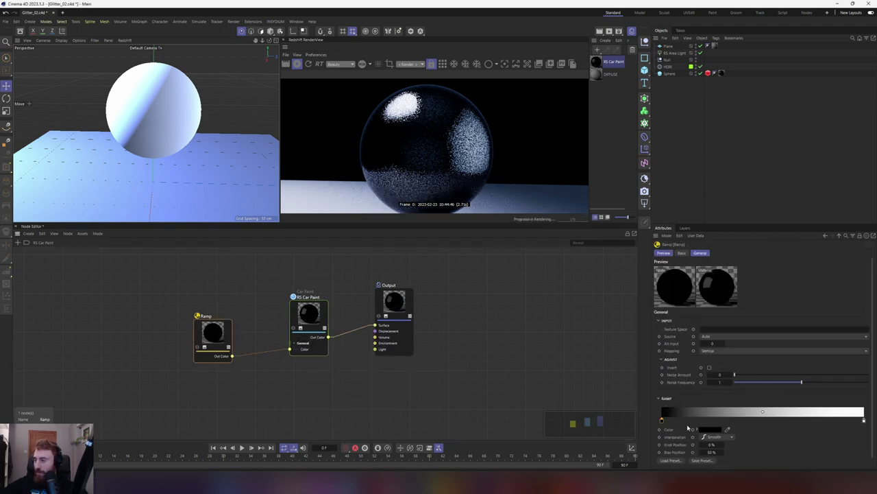
# Set the first knot of the flake color ramp to a bright cyan with a hue of 190°
pyautogui.doubleClick(662, 419)
pyautogui.click(677, 429)
pyautogui.click(717, 436)
pyautogui.click(714, 443)
pyautogui.moveTo(715, 446); pyautogui.dragTo(718, 445)
pyautogui.click(652, 454)
# Set the last knot of the flake color ramp to a bright pinkish magenta
pyautogui.doubleClick(865, 420)
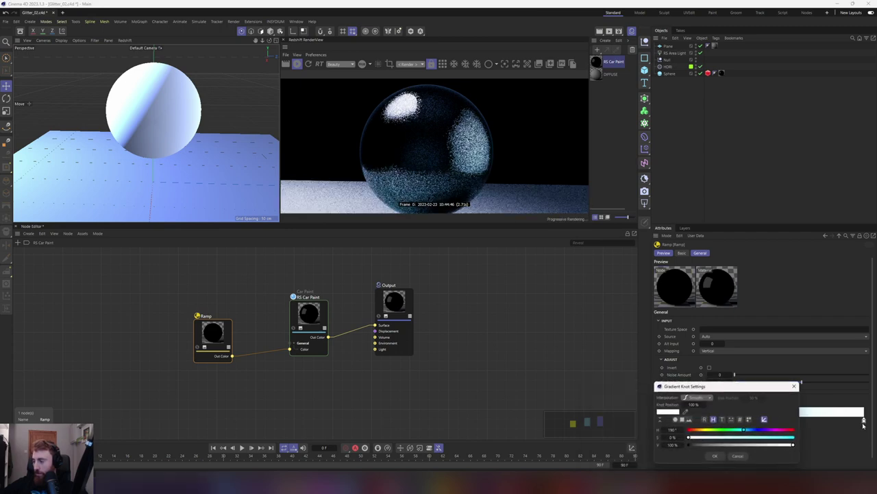
pyautogui.click(757, 430)
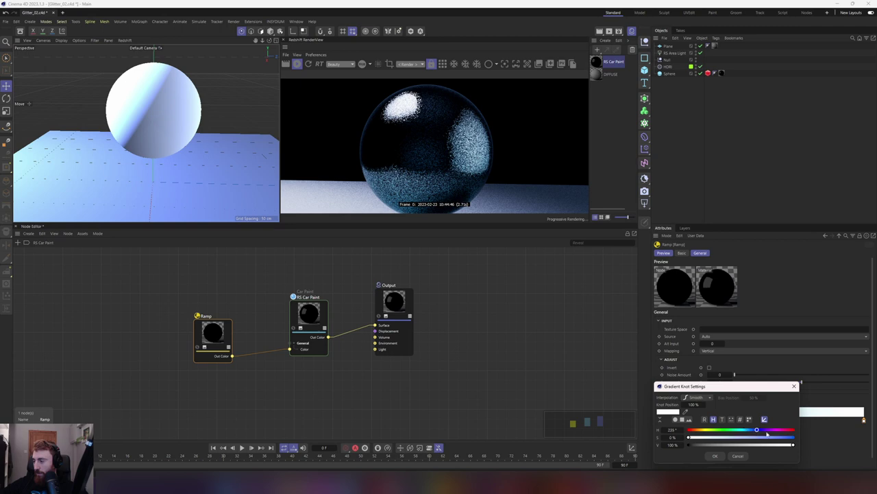
pyautogui.click(772, 437)
pyautogui.moveTo(756, 430); pyautogui.dragTo(775, 431)
pyautogui.click(776, 437)
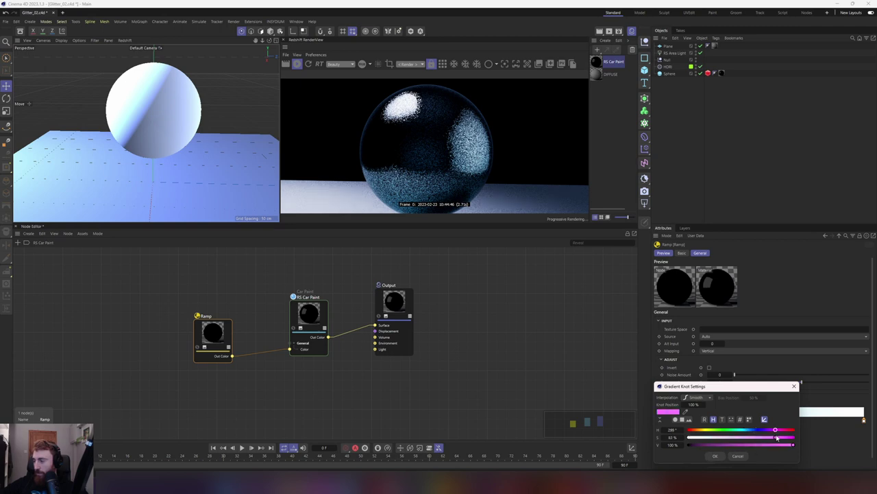
pyautogui.click(717, 456)
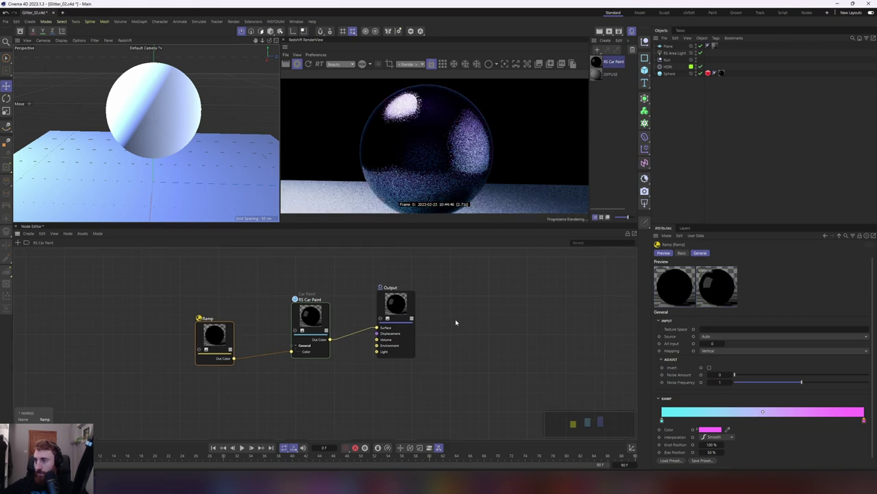
# Add a Material Blender node to the graph near the Output node
pyautogui.moveTo(460, 326); pyautogui.dragTo(473, 348, button='middle')
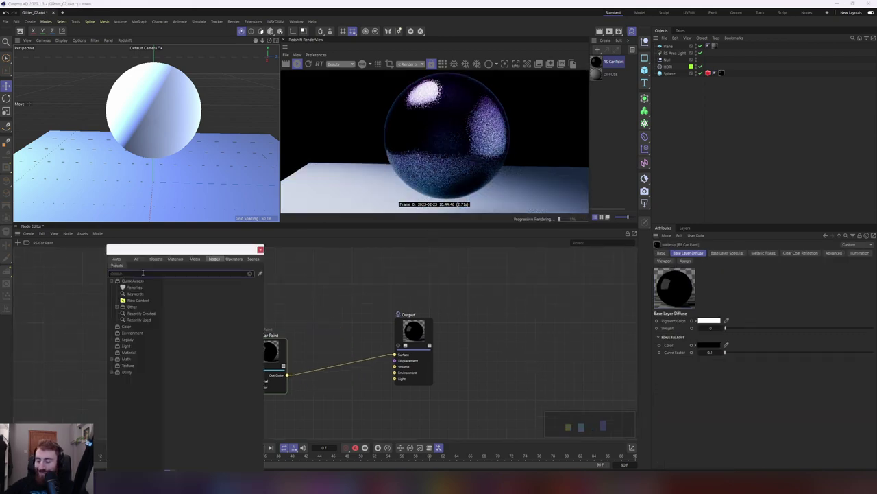
pyautogui.write('mater')
pyautogui.doubleClick(131, 294)
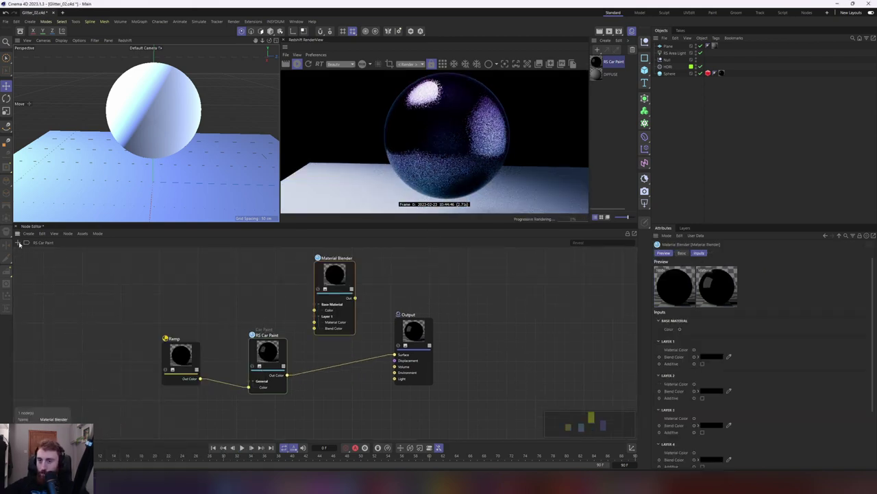
# Add a Redshift Material node and place it in the free space above the Ramp node
pyautogui.click(18, 244)
pyautogui.write('mater')
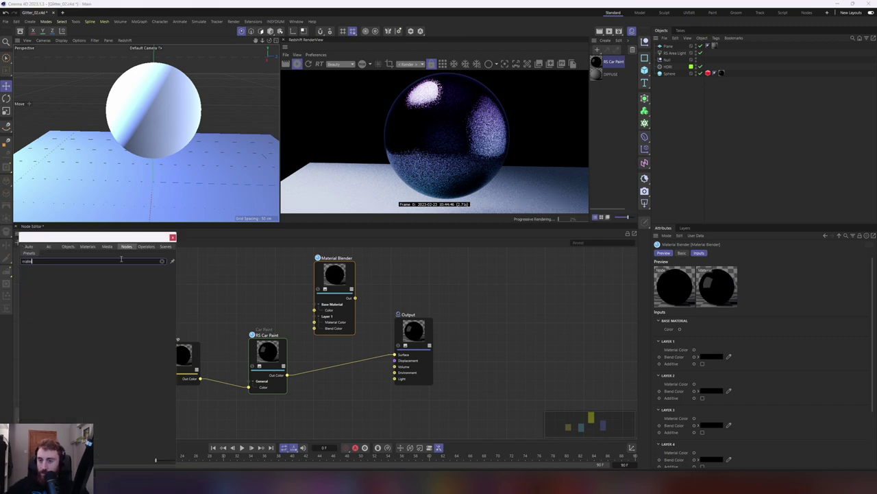
pyautogui.press('Return')
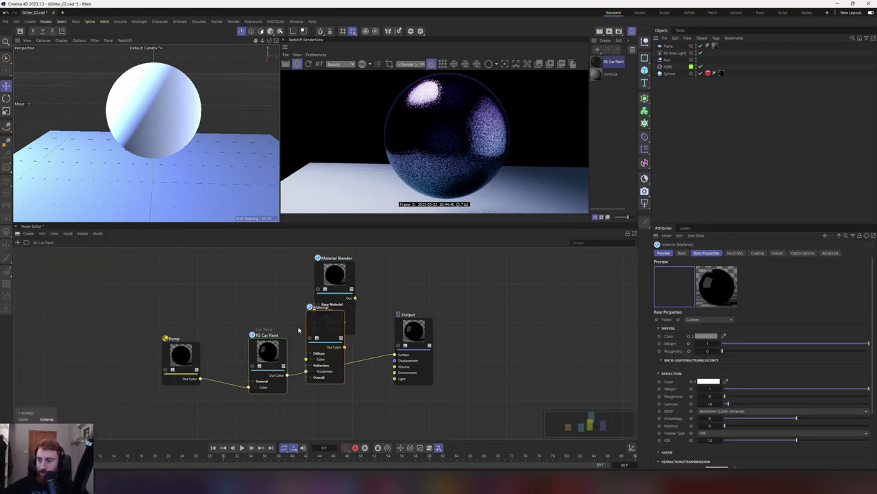
pyautogui.moveTo(311, 326); pyautogui.dragTo(202, 278)
pyautogui.click(176, 280)
# Connect the Material Blender to the Output's Surface and RS Car Paint to the blender's Layer 2 Material Color
pyautogui.moveTo(355, 299); pyautogui.dragTo(402, 359)
pyautogui.moveTo(402, 358); pyautogui.dragTo(423, 378, button='middle')
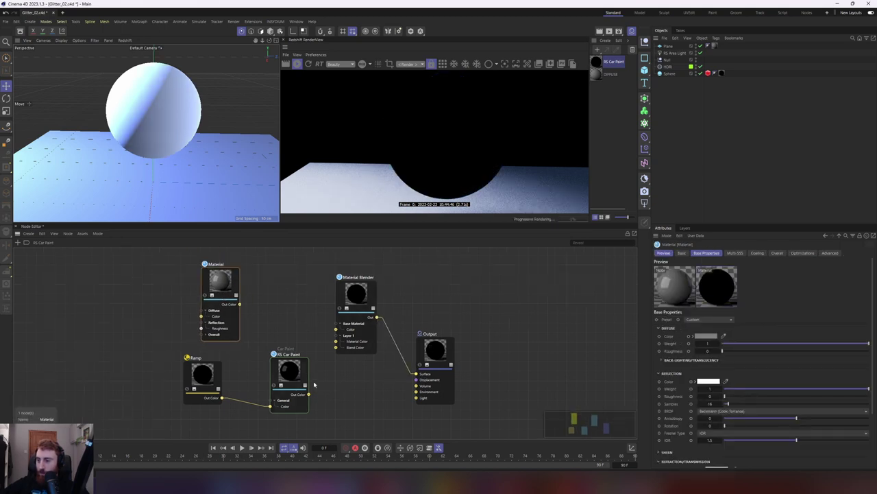
pyautogui.moveTo(310, 396)
pyautogui.mouseDown()
pyautogui.moveTo(351, 363)
pyautogui.moveTo(346, 319)
pyautogui.mouseUp()
pyautogui.moveTo(382, 341)
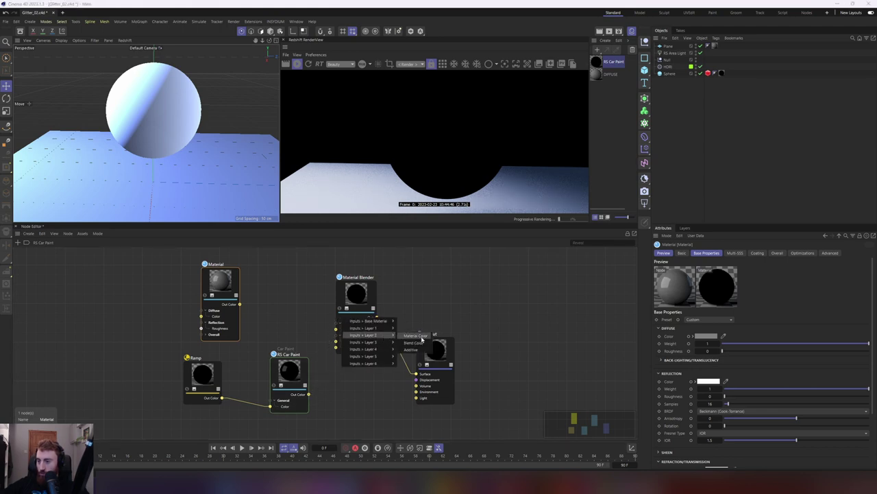
pyautogui.click(421, 338)
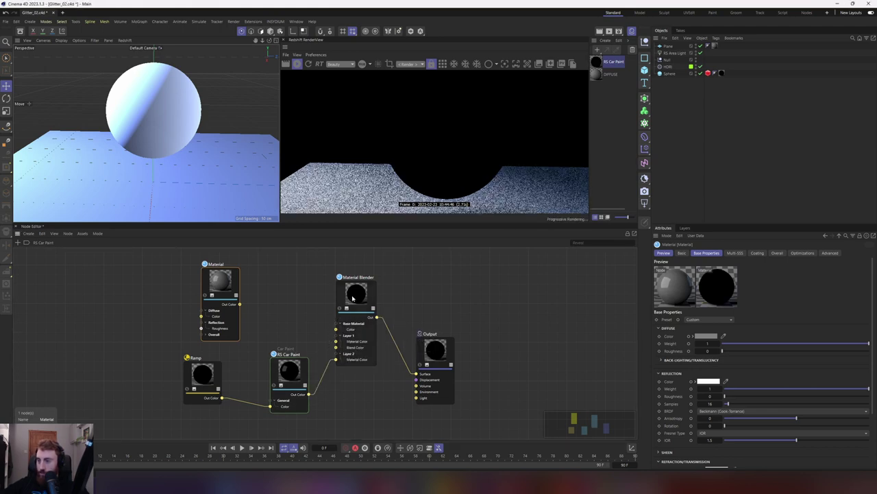
# Space out the nodes and connect the Material node's output to the Material Blender's Base Material Color
pyautogui.moveTo(357, 296); pyautogui.dragTo(357, 320)
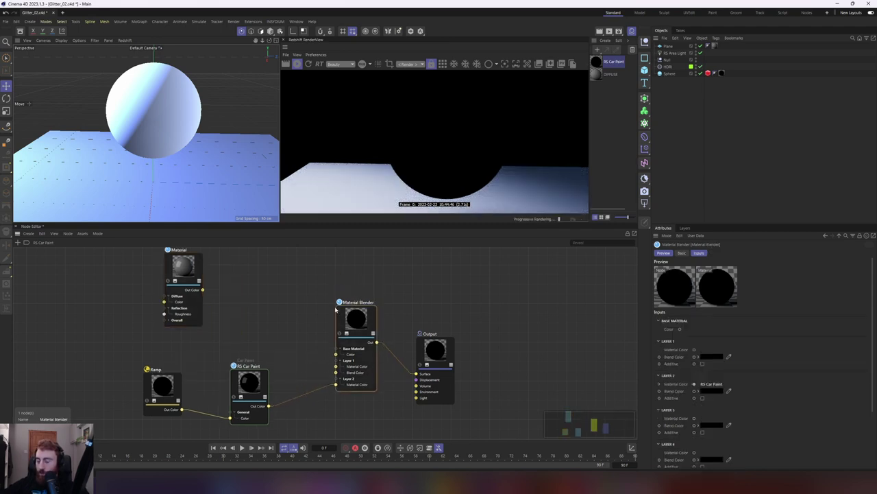
pyautogui.click(184, 340)
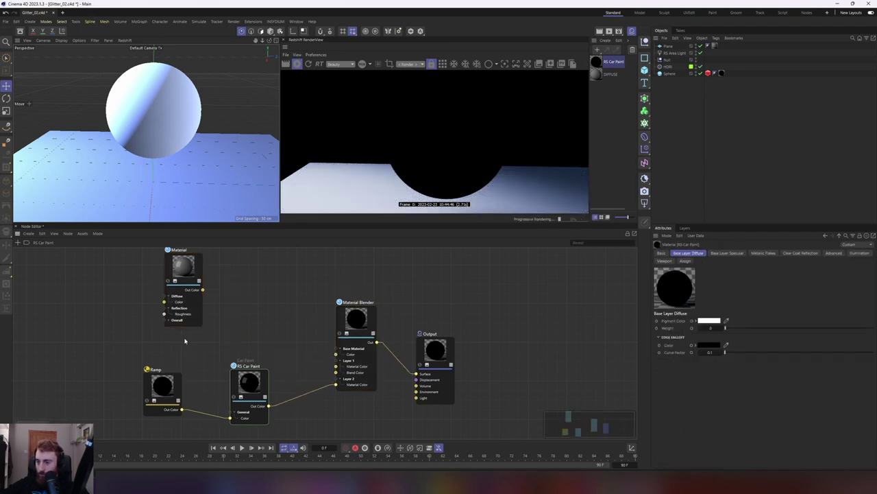
pyautogui.moveTo(357, 318); pyautogui.dragTo(334, 315)
pyautogui.moveTo(105, 343)
pyautogui.mouseDown()
pyautogui.moveTo(251, 410)
pyautogui.moveTo(203, 399)
pyautogui.mouseUp()
pyautogui.moveTo(285, 321); pyautogui.dragTo(366, 320, button='middle')
pyautogui.moveTo(275, 266); pyautogui.dragTo(279, 278)
pyautogui.moveTo(288, 301); pyautogui.dragTo(397, 353)
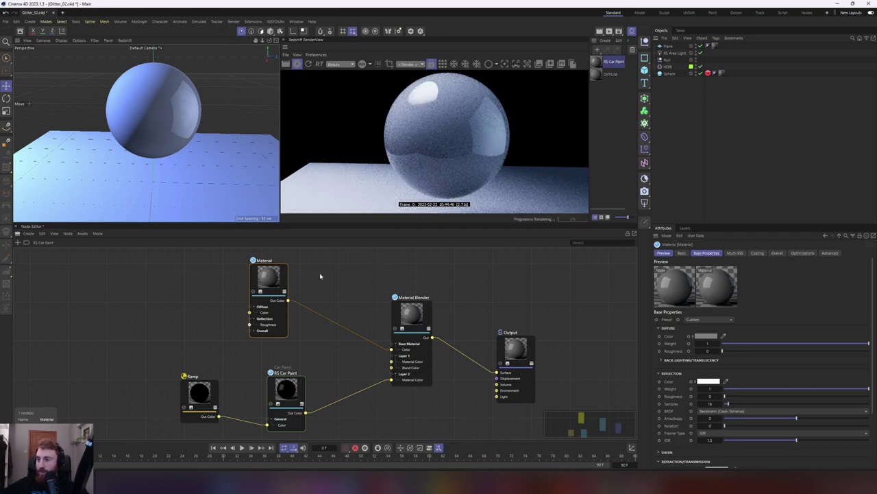
pyautogui.moveTo(269, 278); pyautogui.dragTo(287, 283)
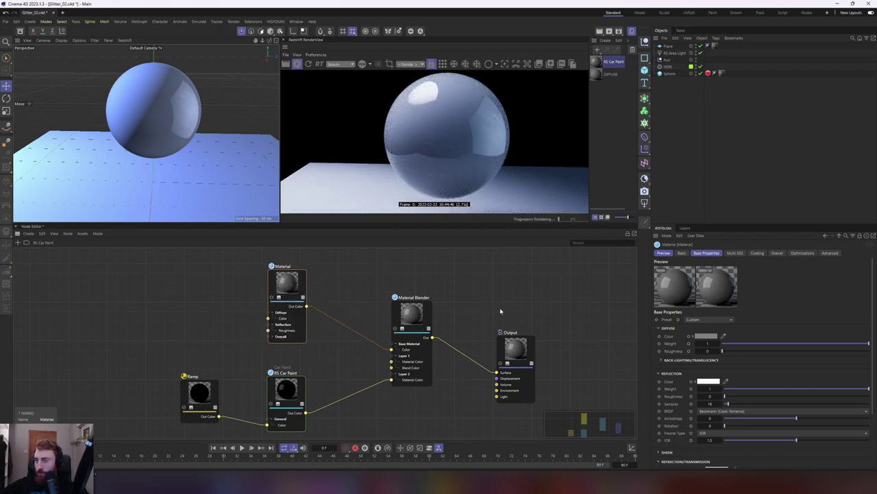
# Apply the Aluminium preset to the Material node and deselect the node
pyautogui.click(706, 320)
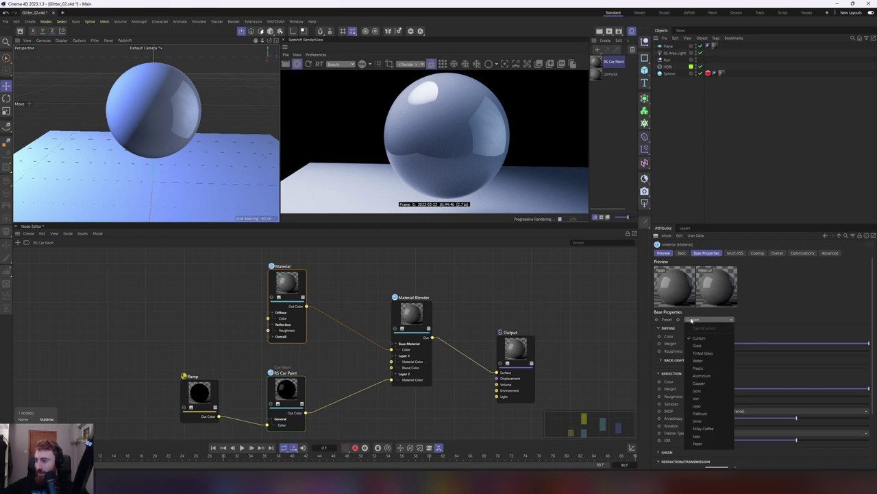
pyautogui.click(713, 375)
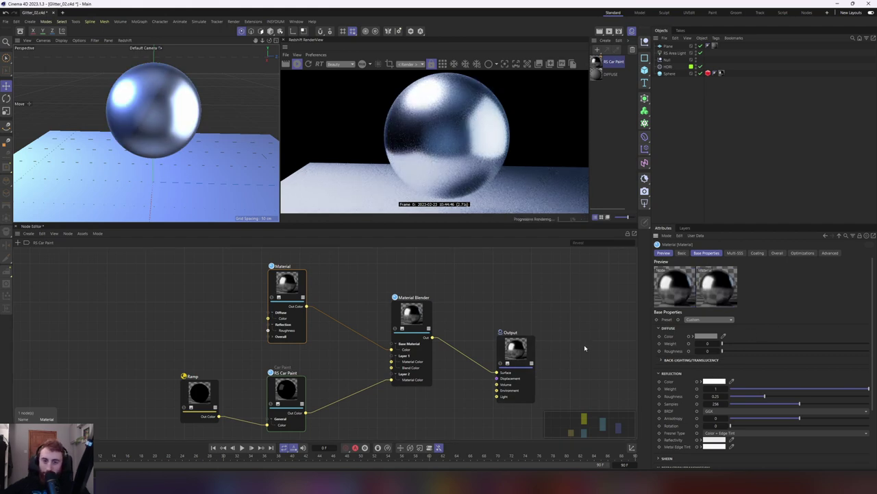
pyautogui.click(212, 255)
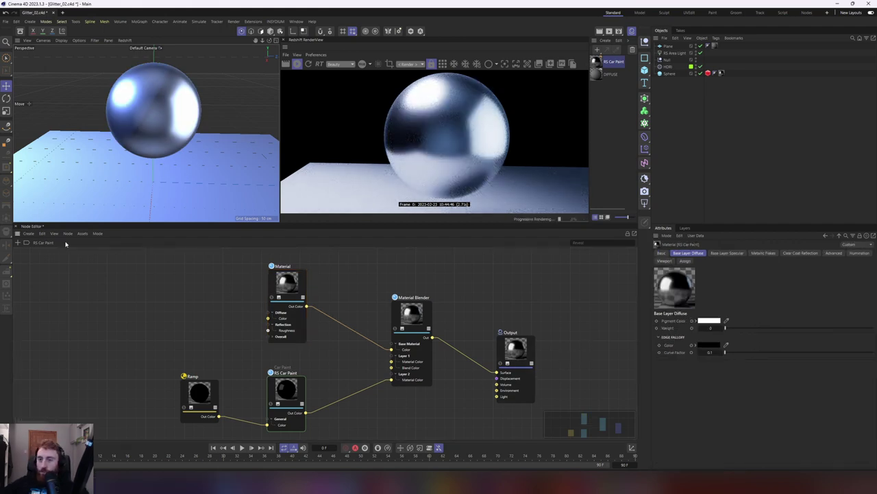
# Add a second Ramp node and place it beside the Material node's inputs
pyautogui.doubleClick(106, 278)
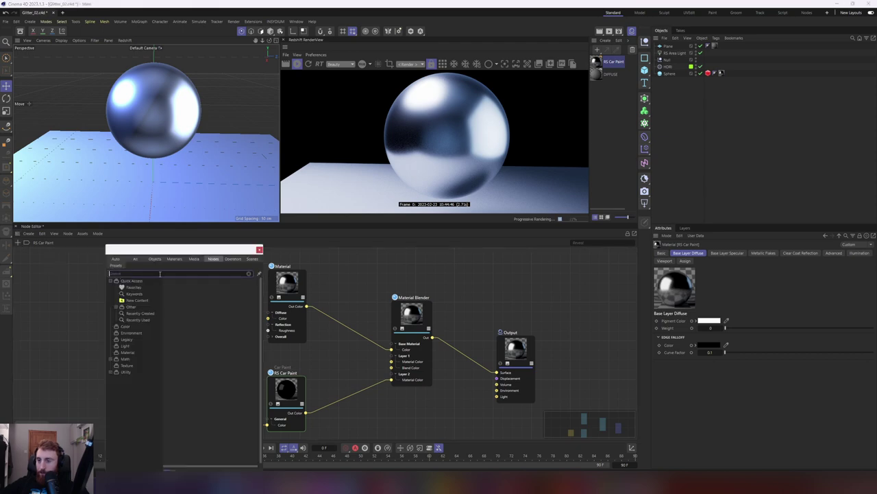
pyautogui.write('ramp')
pyautogui.doubleClick(142, 284)
pyautogui.moveTo(321, 322); pyautogui.dragTo(177, 293)
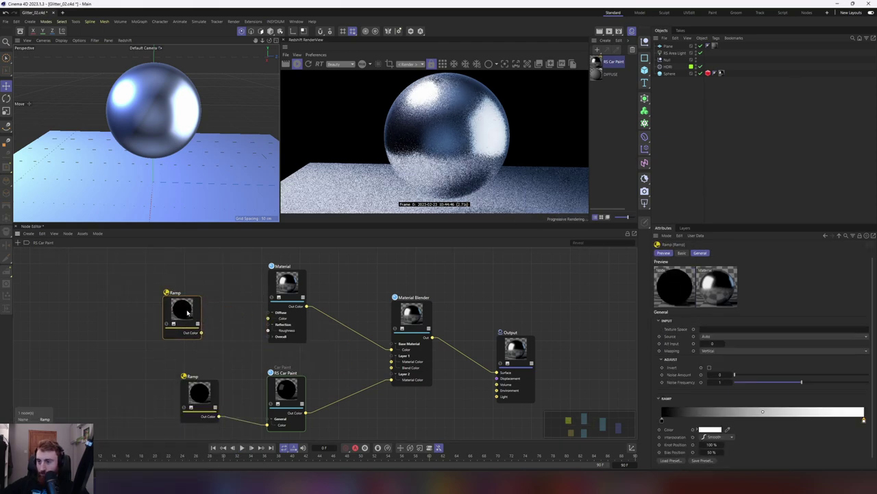
# Set the new ramp's first knot to a medium grey and its last knot to a light grey
pyautogui.doubleClick(662, 419)
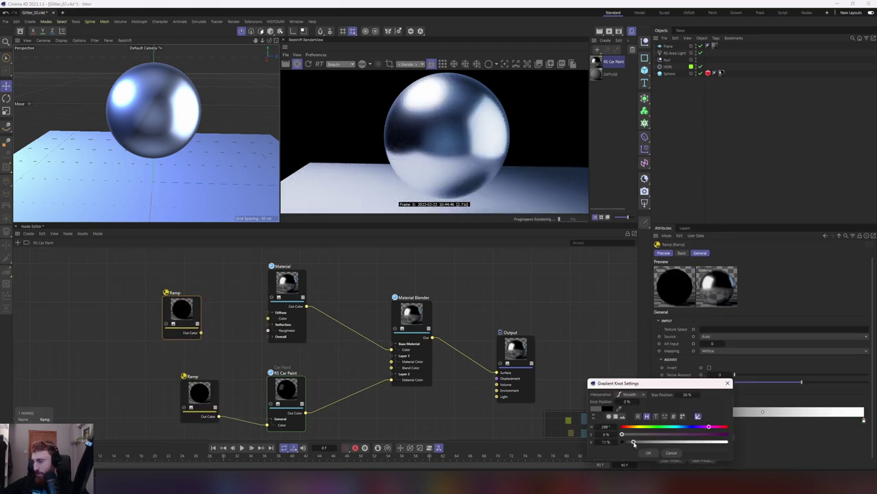
pyautogui.doubleClick(863, 419)
pyautogui.moveTo(745, 441); pyautogui.dragTo(785, 445)
pyautogui.click(714, 453)
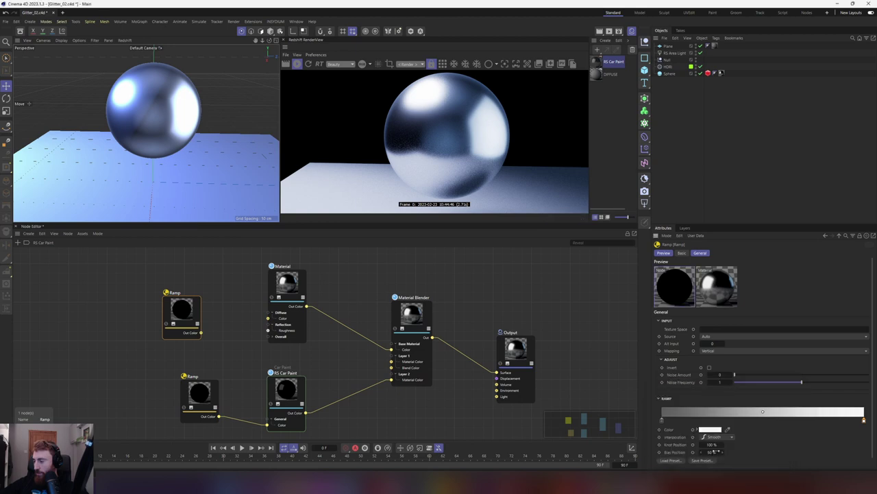
pyautogui.doubleClick(864, 420)
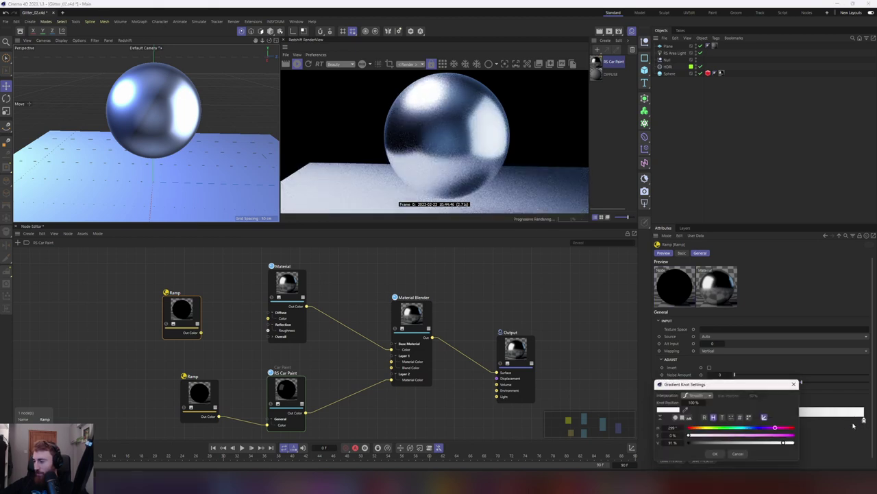
pyautogui.click(714, 453)
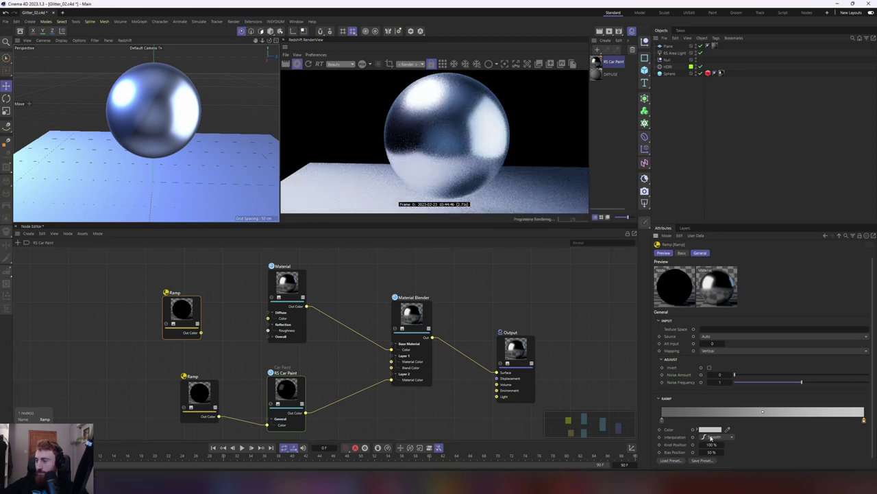
# Change the knot interpolation to Linear on both the grey ramp and the cyan-to-magenta ramp
pyautogui.click(714, 437)
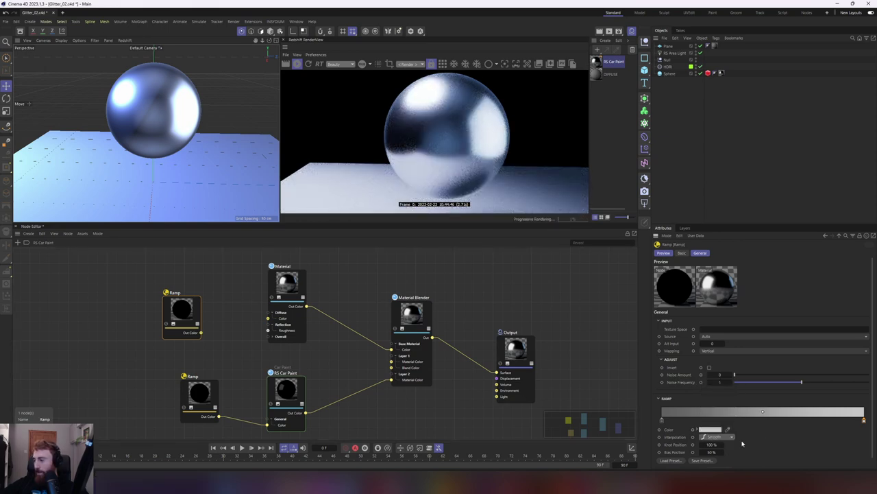
pyautogui.click(720, 406)
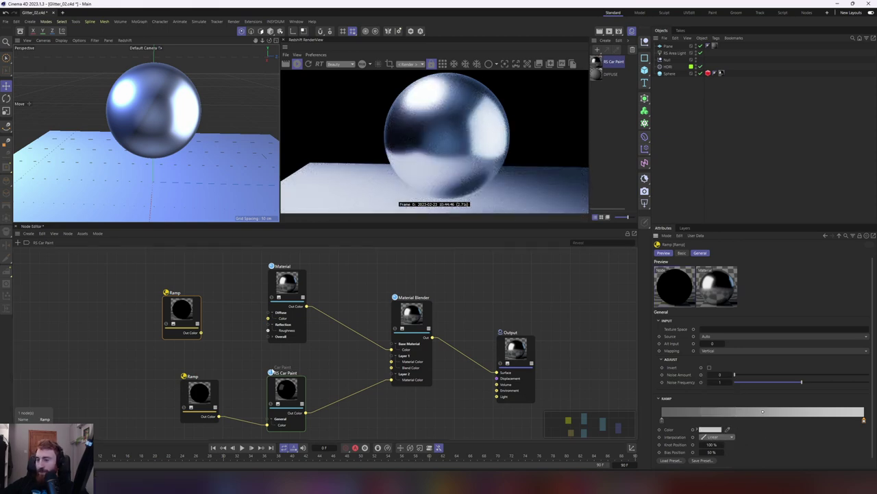
pyautogui.click(257, 368)
pyautogui.click(200, 393)
pyautogui.click(715, 437)
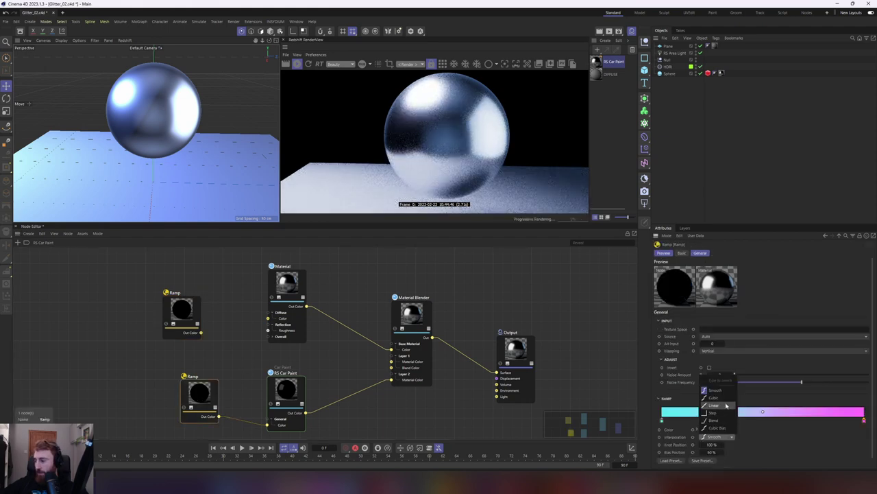
pyautogui.click(725, 409)
# Connect the grey Ramp's output to the Material node's reflection Roughness
pyautogui.moveTo(205, 383); pyautogui.dragTo(202, 390)
pyautogui.click(241, 366)
pyautogui.moveTo(202, 333); pyautogui.dragTo(268, 330)
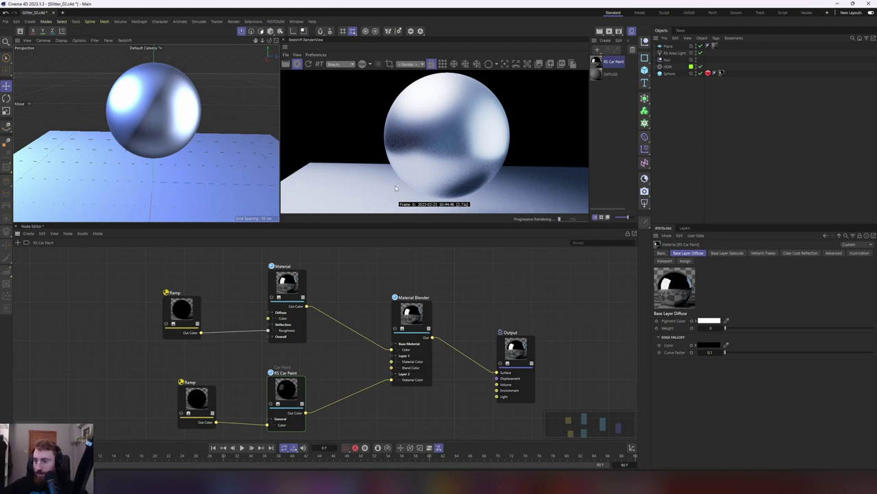
# Connect the cyan-to-magenta Ramp to the Material node's reflection Color as well
pyautogui.moveTo(197, 396); pyautogui.dragTo(281, 308)
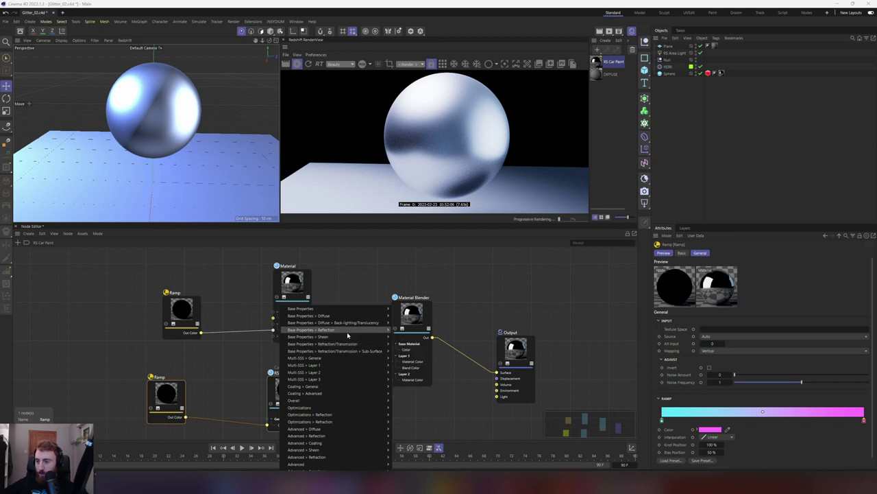
pyautogui.moveTo(349, 331)
pyautogui.click(404, 330)
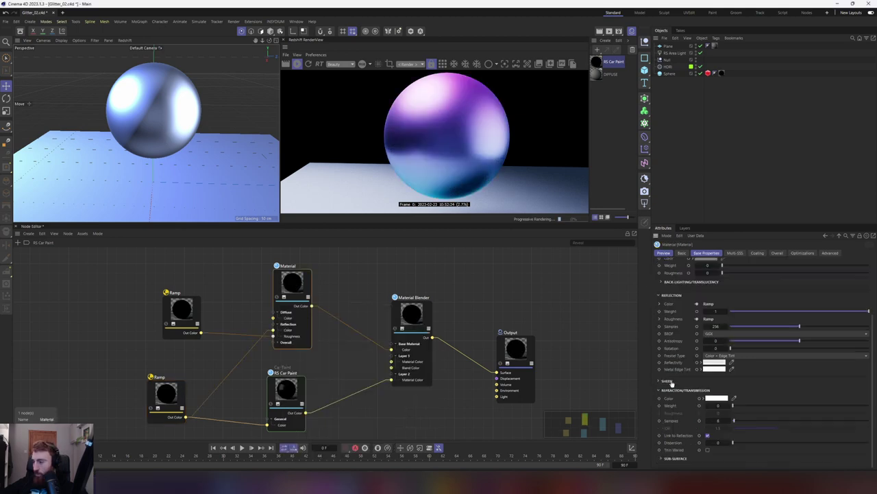
# Expand the Material node's Sub-Surface settings and enter a new Absorption Scale
pyautogui.click(667, 458)
pyautogui.scroll(-2, 664, 419)
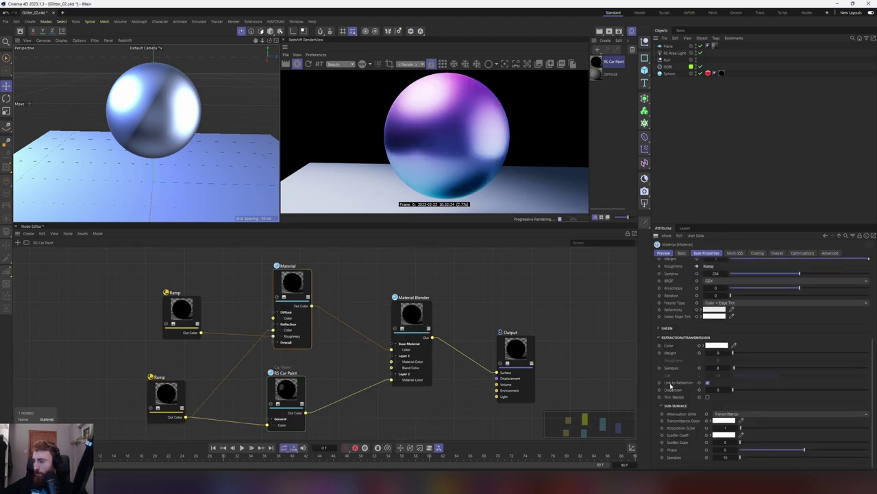
pyautogui.click(728, 427)
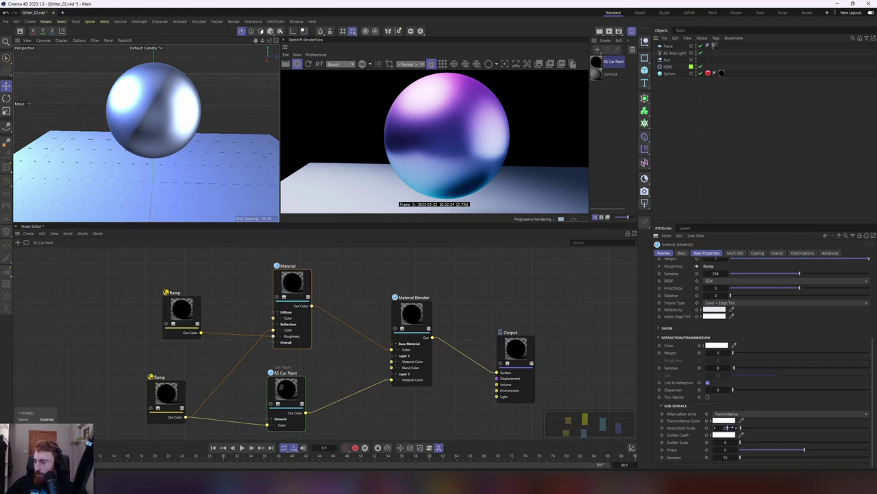
pyautogui.press('Return')
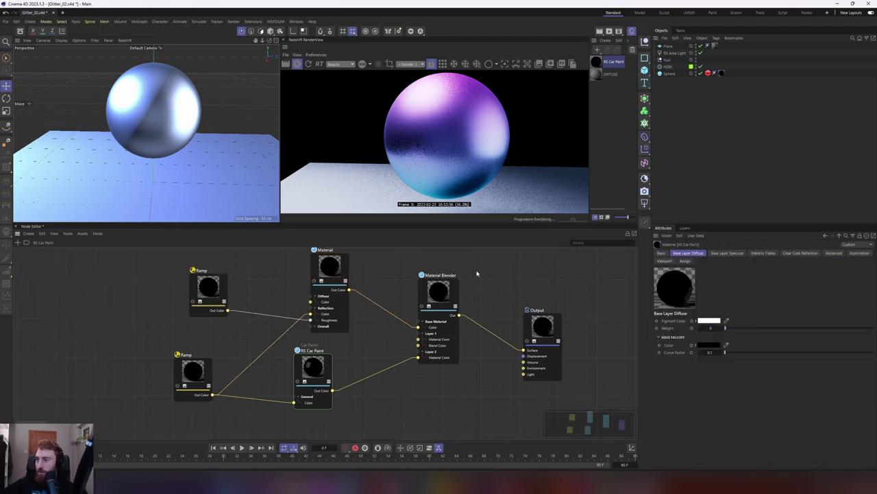
# Set the Material Blender's Layer 2 Blend Color to a near-white grey so the car paint flakes blend in strongly
pyautogui.moveTo(478, 272); pyautogui.dragTo(460, 291, button='middle')
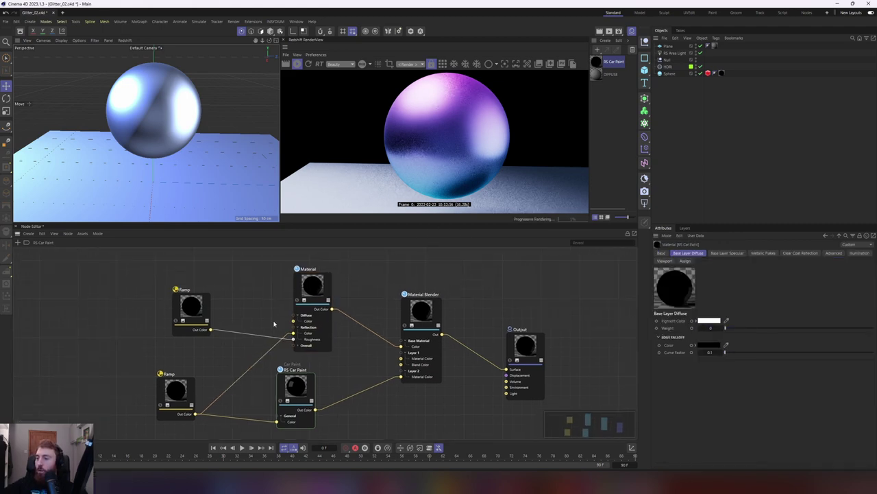
pyautogui.moveTo(275, 334); pyautogui.dragTo(294, 333)
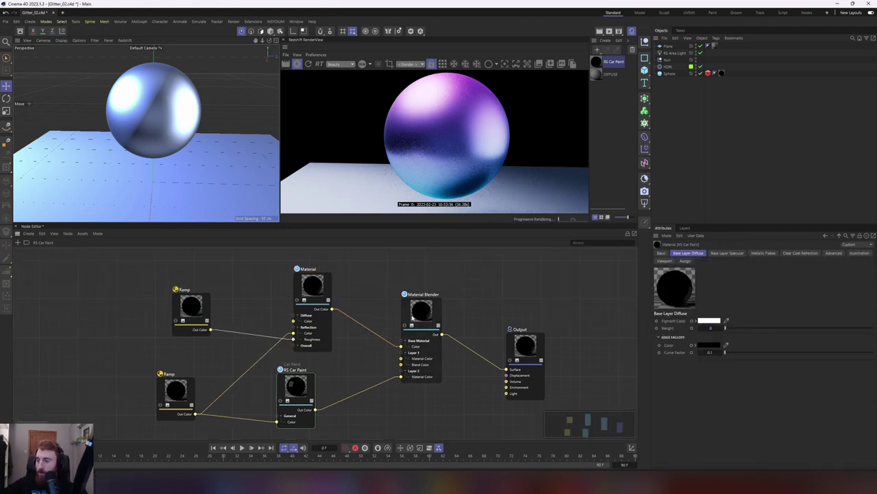
pyautogui.click(412, 319)
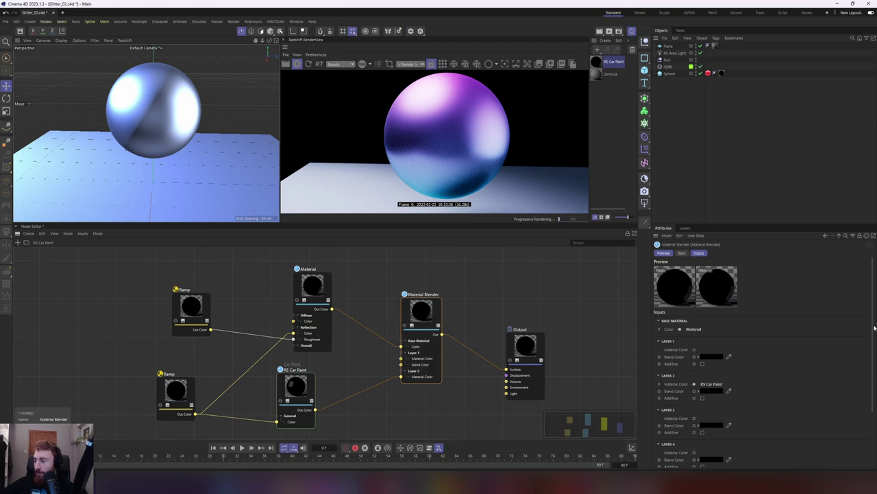
pyautogui.click(709, 391)
pyautogui.moveTo(646, 451); pyautogui.dragTo(642, 422)
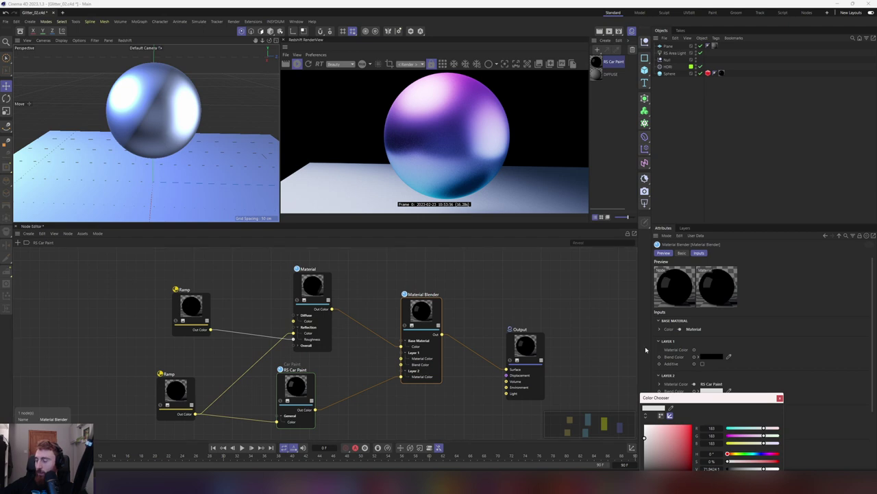
pyautogui.moveTo(645, 437); pyautogui.dragTo(643, 423)
pyautogui.click(779, 398)
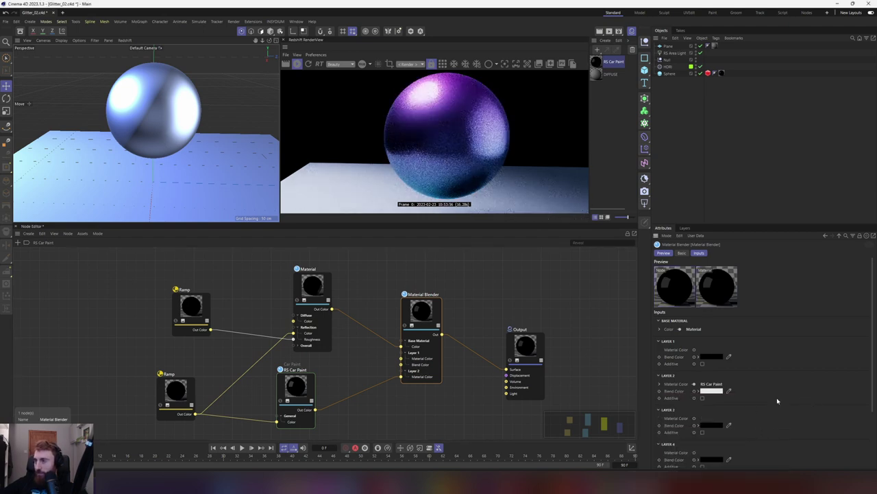
# Review the Material node's base properties and the RS Car Paint node's Metallic Flakes settings
pyautogui.click(312, 288)
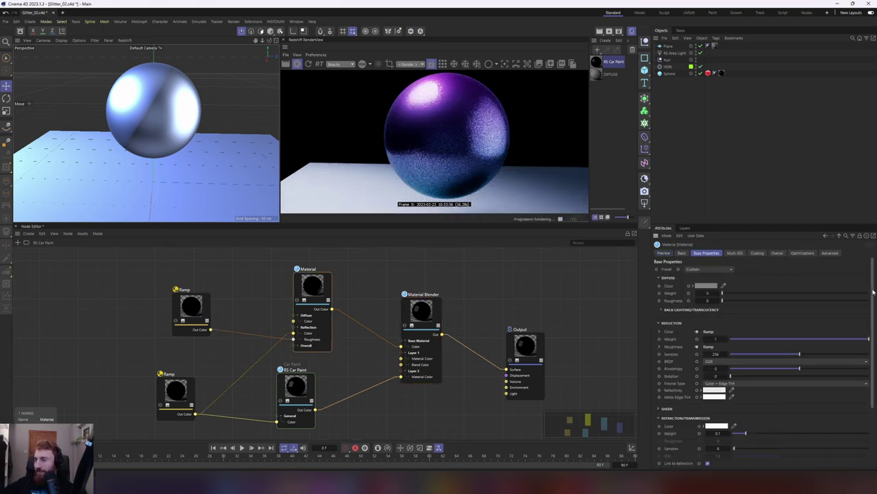
pyautogui.moveTo(872, 296); pyautogui.dragTo(876, 371)
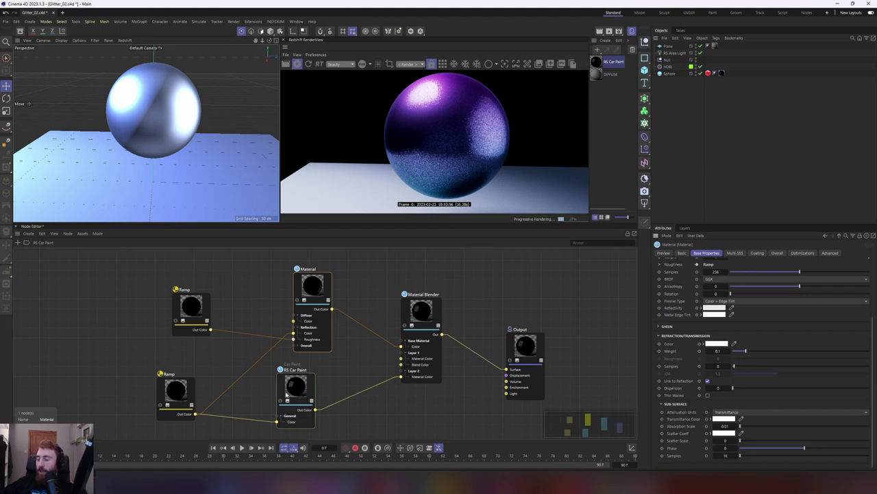
pyautogui.moveTo(307, 393); pyautogui.dragTo(324, 394)
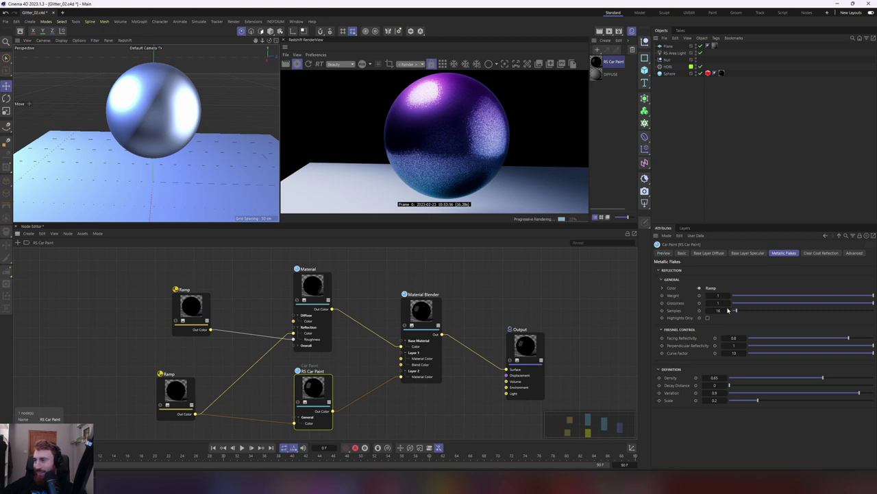
pyautogui.click(565, 290)
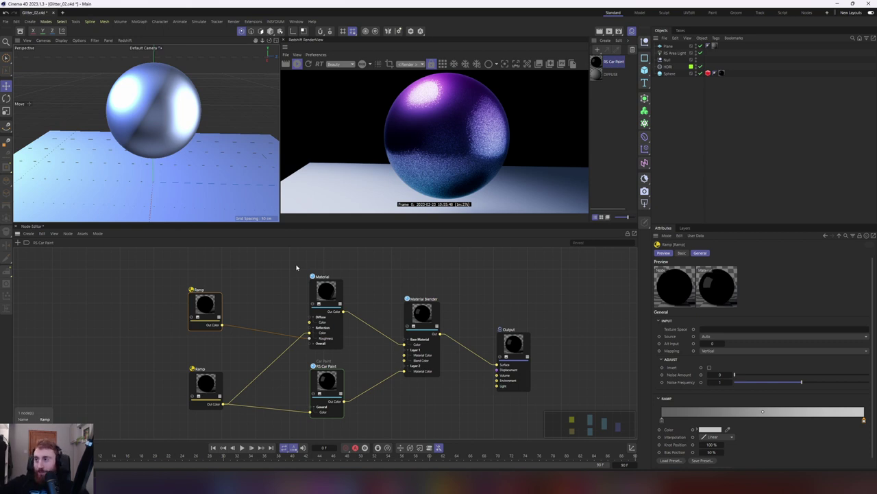
# Add a second Material node to the RS Car Paint node graph
pyautogui.click(669, 53)
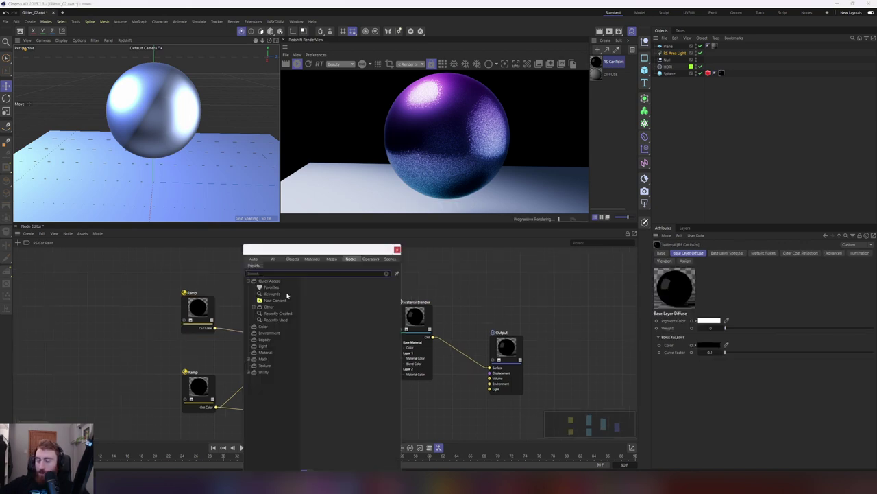
pyautogui.write('mat')
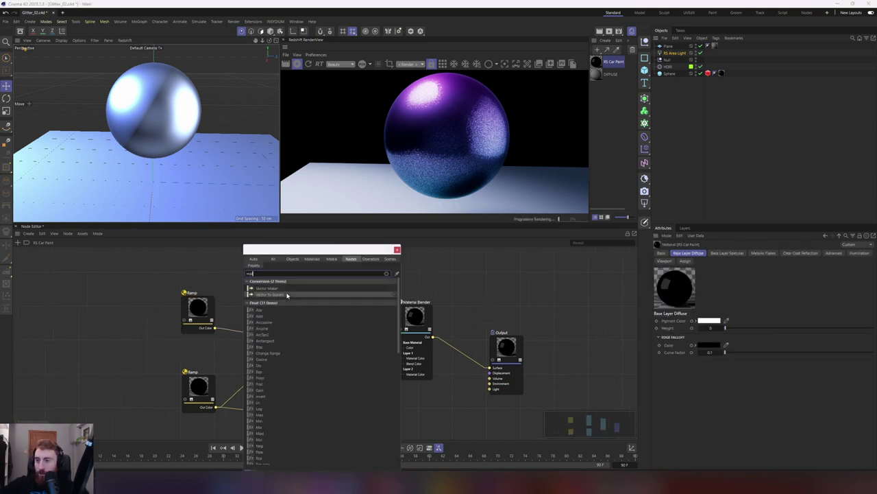
pyautogui.write('tt')
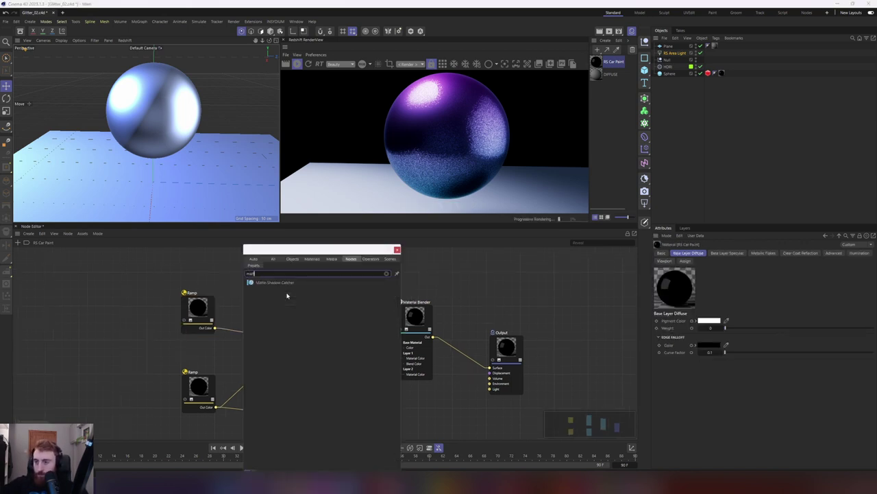
pyautogui.press('BackSpace')
pyautogui.write('er')
pyautogui.doubleClick(266, 295)
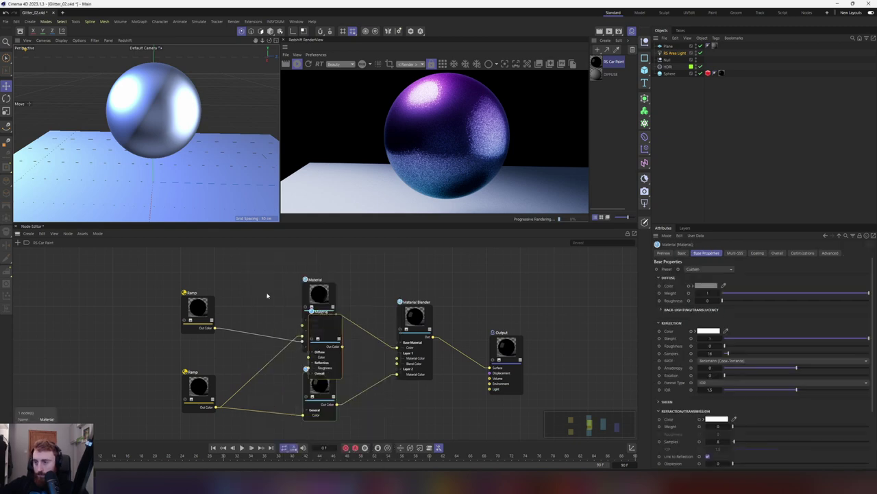
# Connect the new Material node to the Material Blender's Layer 1 Material Color and set its Fresnel Type to Color + Edge Tint
pyautogui.moveTo(330, 337); pyautogui.dragTo(500, 300)
pyautogui.moveTo(478, 334)
pyautogui.mouseDown(button='middle')
pyautogui.moveTo(466, 305)
pyautogui.moveTo(467, 328)
pyautogui.mouseUp(button='middle')
pyautogui.moveTo(316, 385); pyautogui.dragTo(307, 432)
pyautogui.moveTo(308, 432); pyautogui.dragTo(325, 372, button='middle')
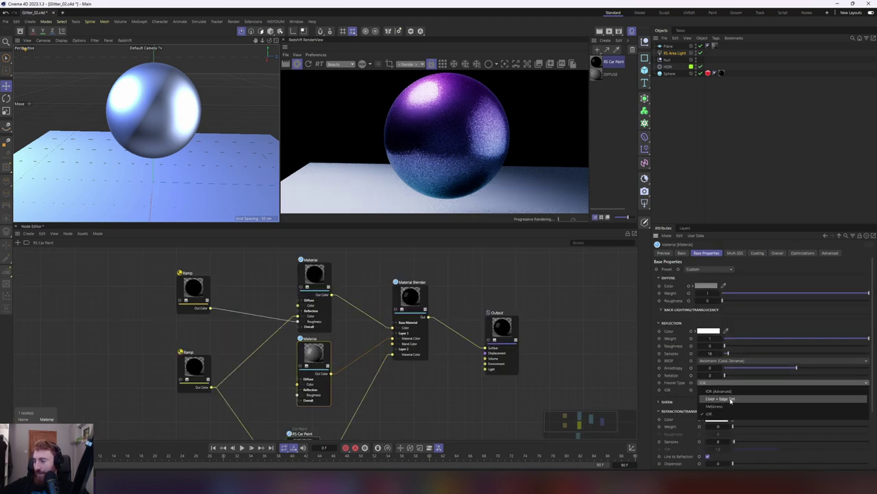
pyautogui.click(730, 401)
# Copy the hex value of the original base Material's Reflectivity color
pyautogui.click(315, 274)
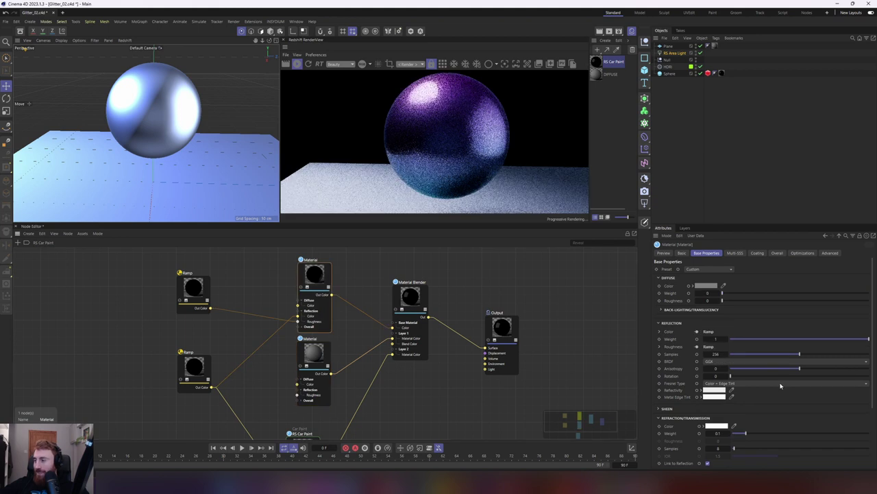
pyautogui.click(714, 390)
pyautogui.moveTo(689, 407); pyautogui.dragTo(481, 270)
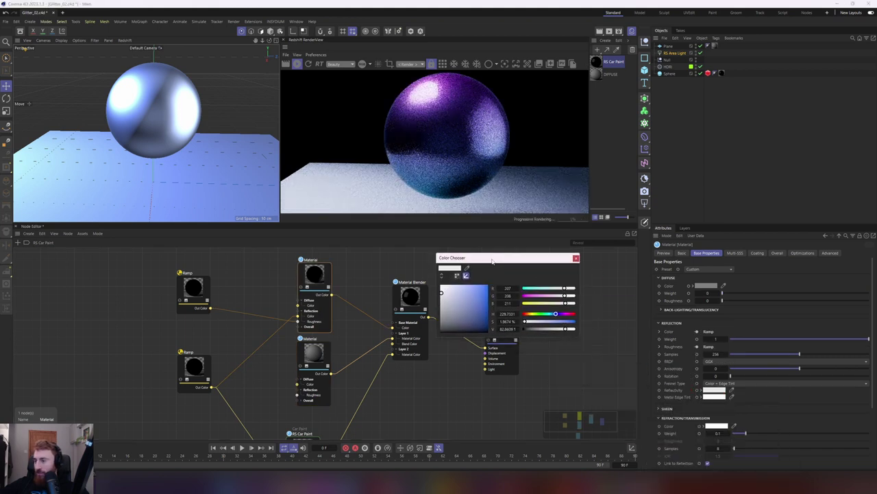
pyautogui.click(443, 277)
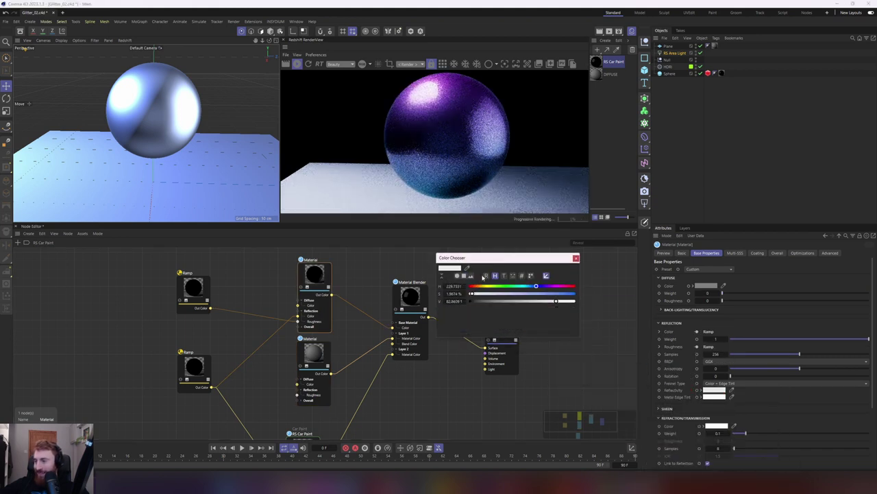
pyautogui.click(524, 276)
pyautogui.doubleClick(456, 287)
pyautogui.hotkey('ctrl', 'c')
pyautogui.click(575, 257)
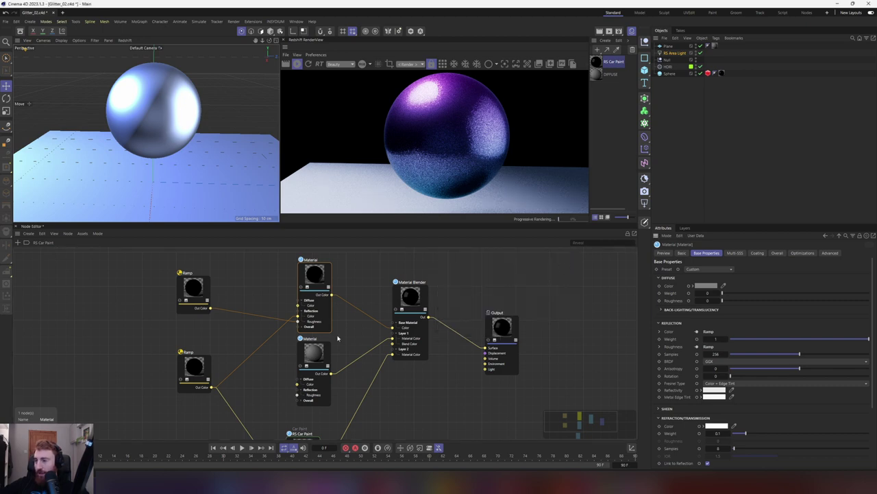
# Paste the copied hex value into the new Material node's Reflectivity color
pyautogui.click(714, 389)
pyautogui.moveTo(689, 401); pyautogui.dragTo(363, 269)
pyautogui.click(322, 283)
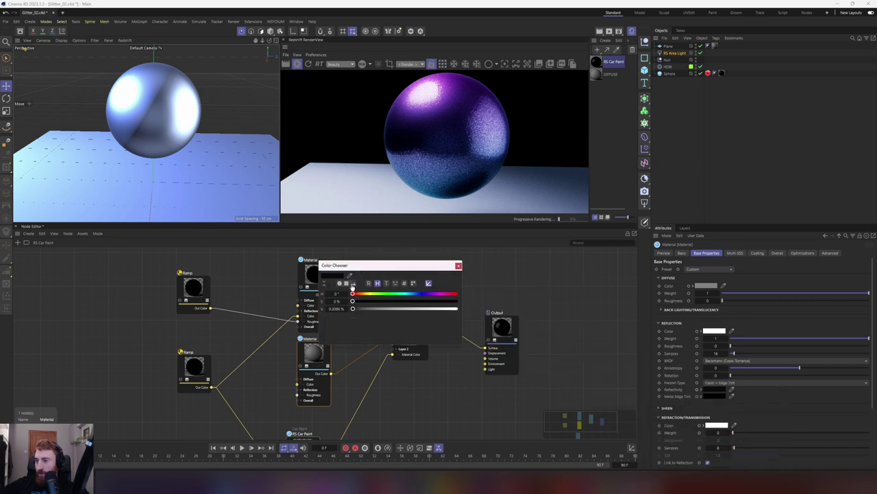
pyautogui.click(405, 283)
pyautogui.doubleClick(334, 294)
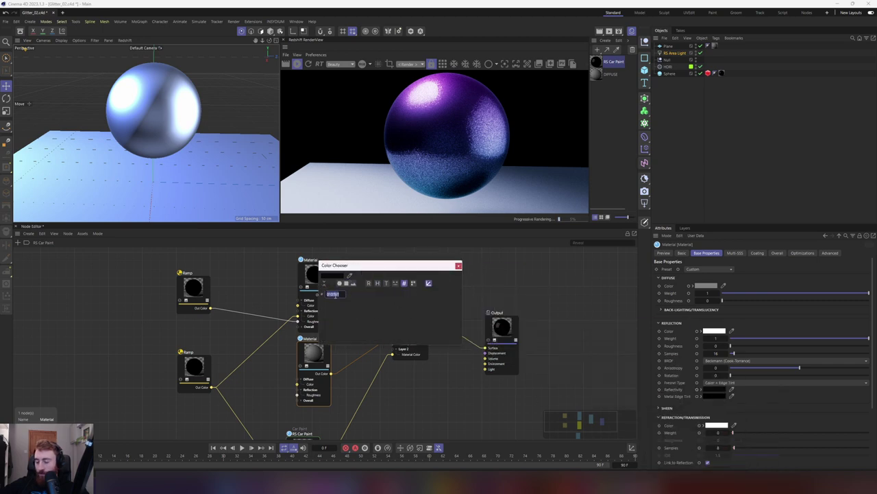
pyautogui.hotkey('ctrl', 'v')
pyautogui.click(458, 265)
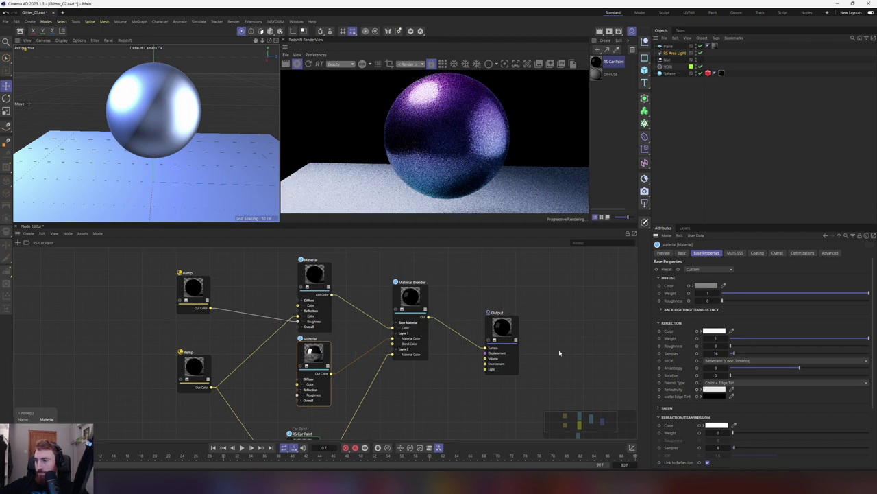
# Copy the hex value of the original base Material's Metal Edge Tint color
pyautogui.click(320, 304)
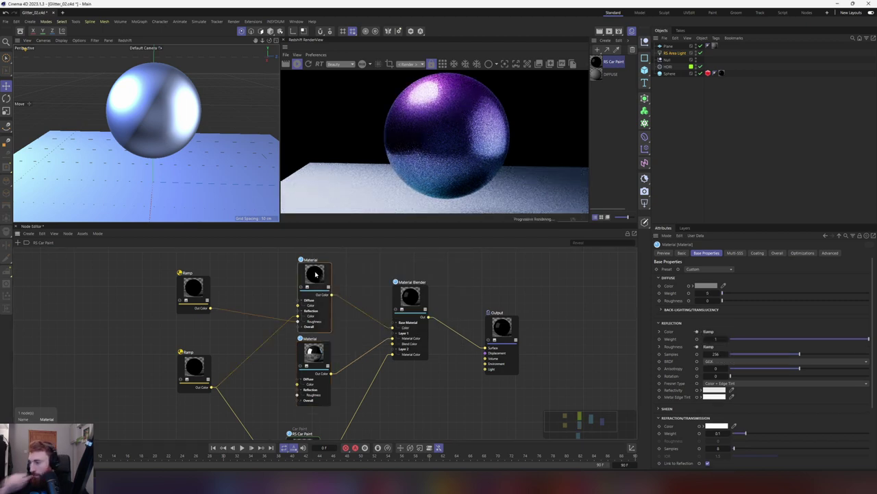
pyautogui.click(714, 397)
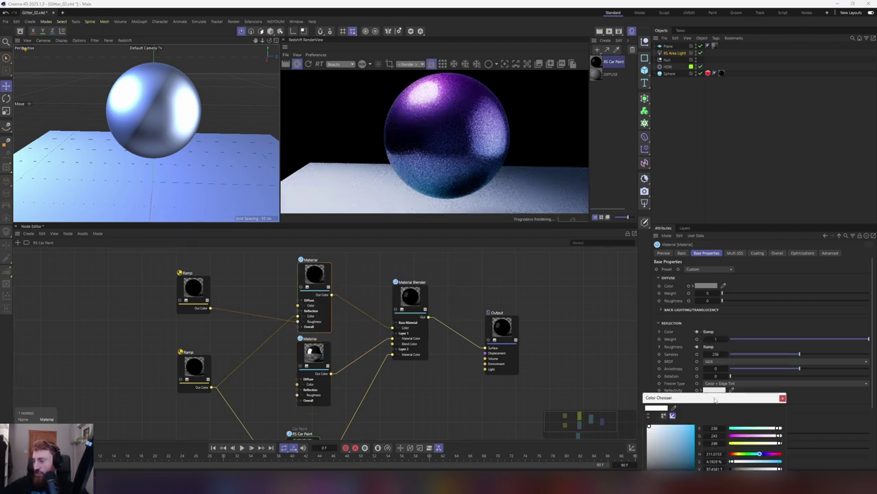
pyautogui.moveTo(710, 398); pyautogui.dragTo(503, 283)
pyautogui.click(443, 301)
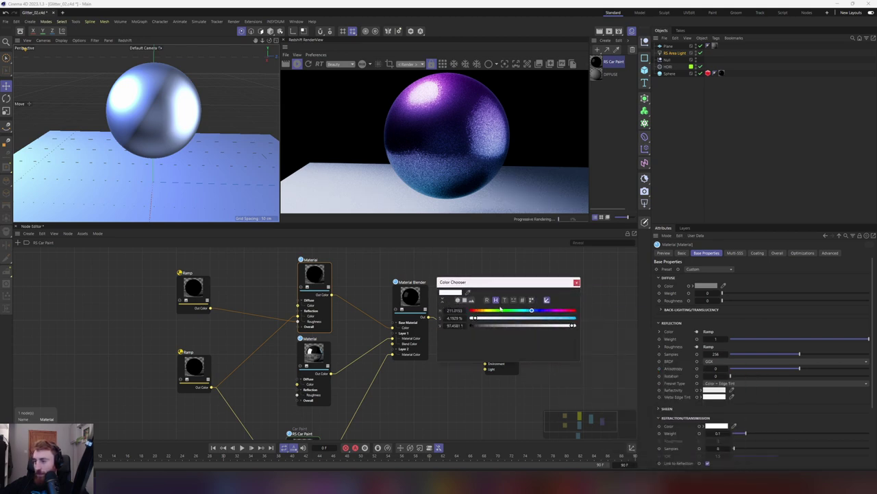
pyautogui.click(523, 300)
pyautogui.click(455, 311)
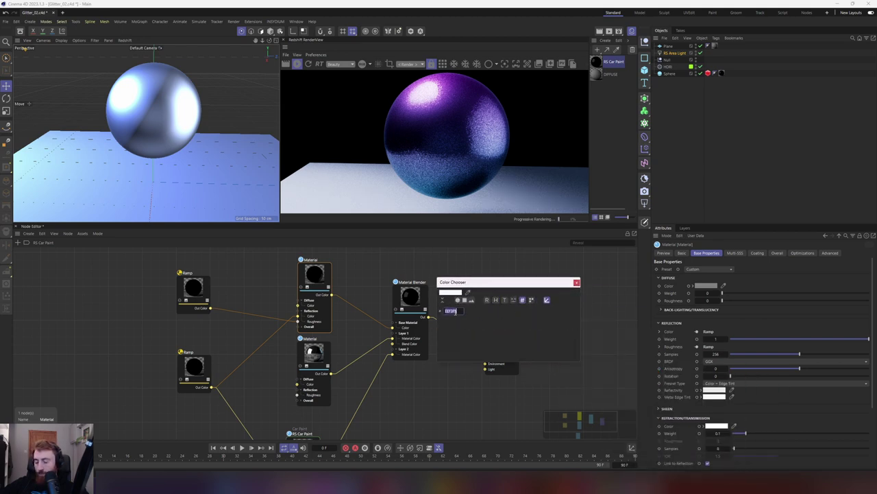
pyautogui.click(576, 282)
# Paste the copied hex value into the new Material node's Metal Edge Tint color
pyautogui.click(323, 354)
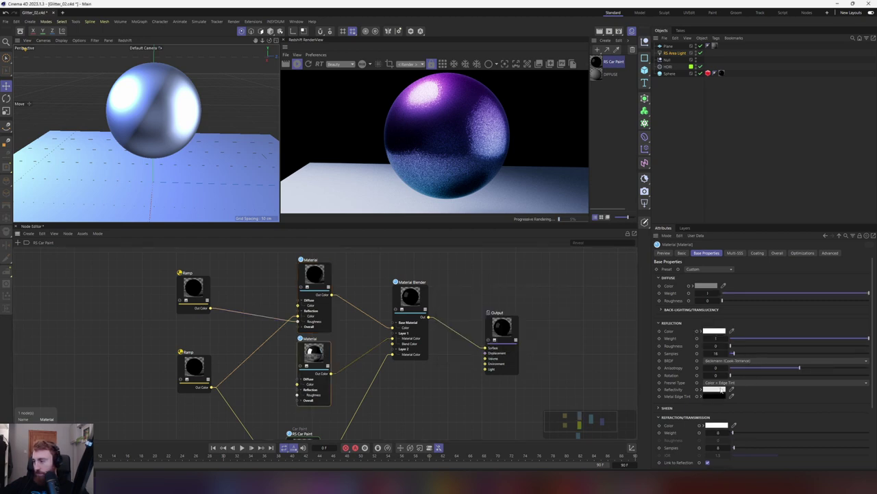
pyautogui.click(714, 395)
pyautogui.moveTo(678, 398); pyautogui.dragTo(405, 264)
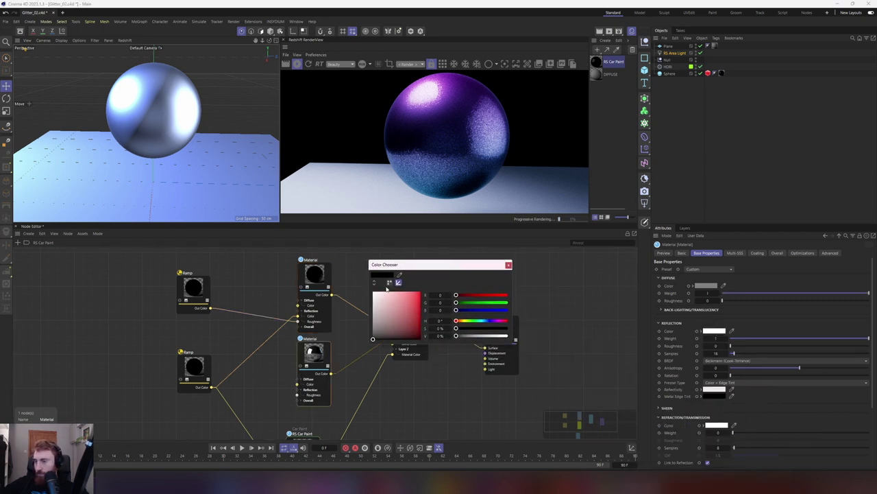
pyautogui.click(378, 282)
pyautogui.click(454, 282)
pyautogui.moveTo(377, 294); pyautogui.dragTo(422, 300)
pyautogui.write('ffffff')
pyautogui.press('Return')
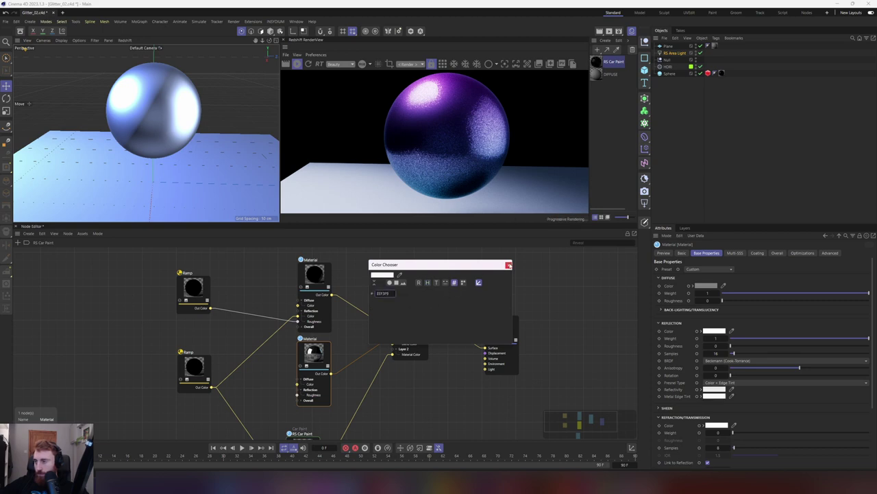
pyautogui.click(508, 265)
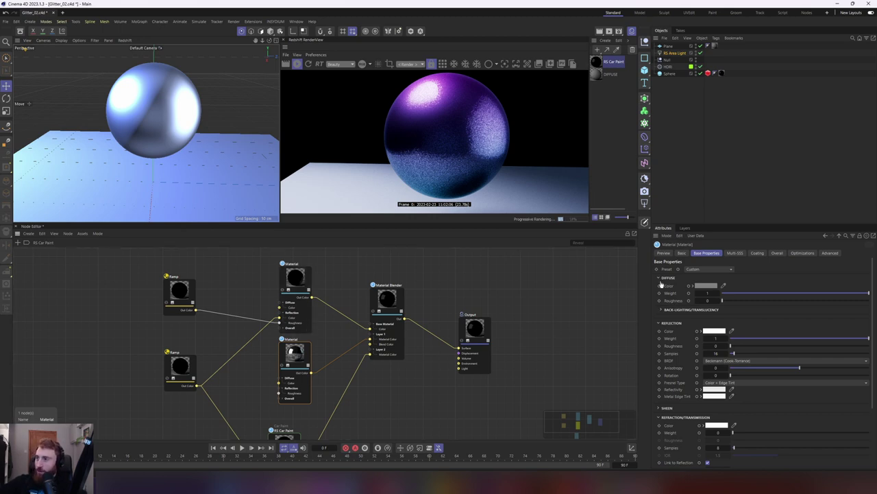
# Set the new Material's Diffuse Color to a very pale cyan, about RGB 220, 240, 240, and refresh the render preview
pyautogui.click(706, 285)
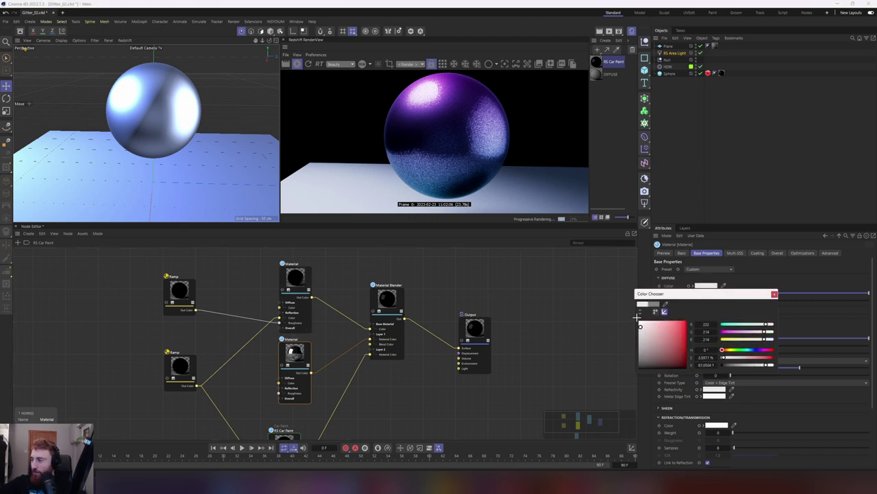
pyautogui.moveTo(637, 318); pyautogui.dragTo(637, 323)
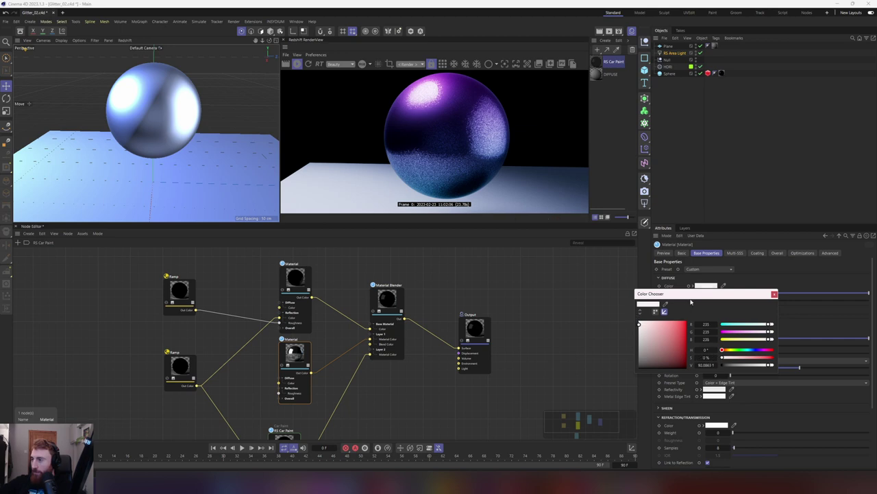
pyautogui.moveTo(691, 299); pyautogui.dragTo(538, 310)
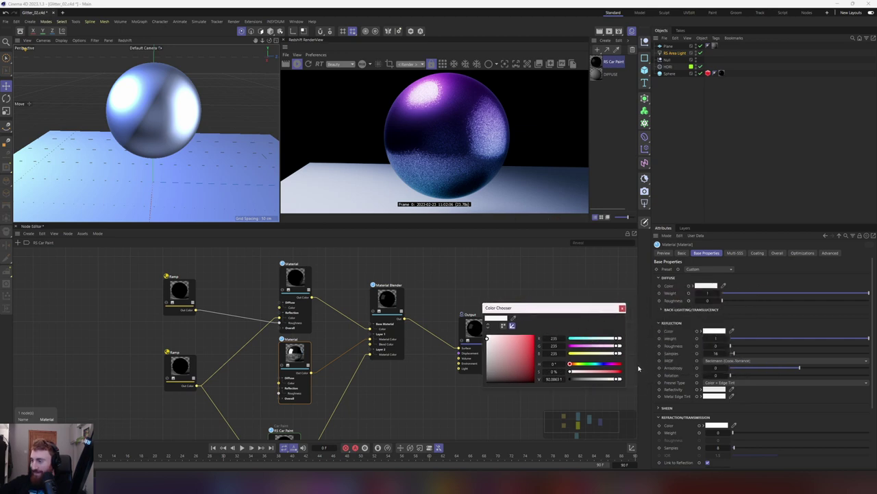
pyautogui.moveTo(604, 341); pyautogui.dragTo(612, 341)
pyautogui.moveTo(492, 339); pyautogui.dragTo(484, 330)
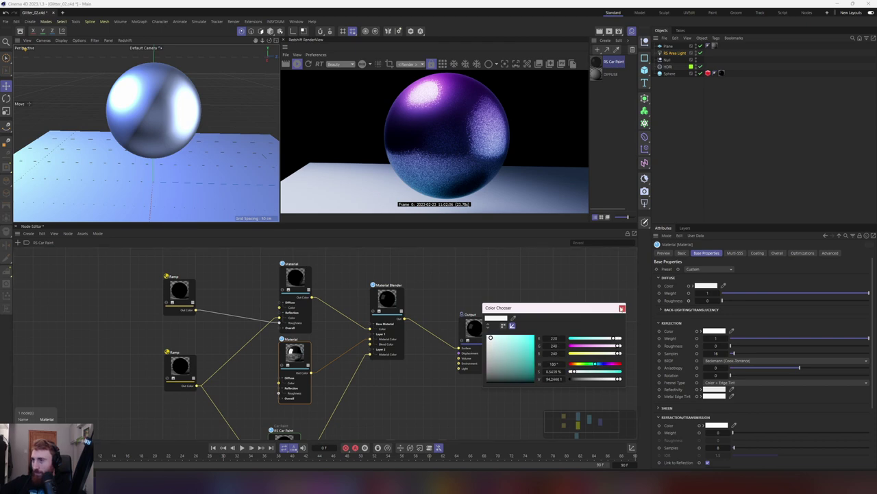
pyautogui.click(621, 308)
pyautogui.click(309, 64)
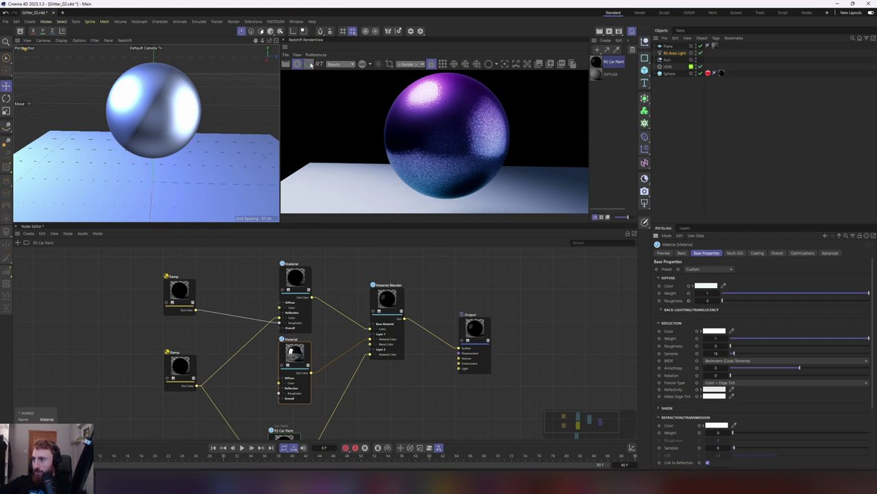
pyautogui.moveTo(412, 280); pyautogui.dragTo(402, 295, button='middle')
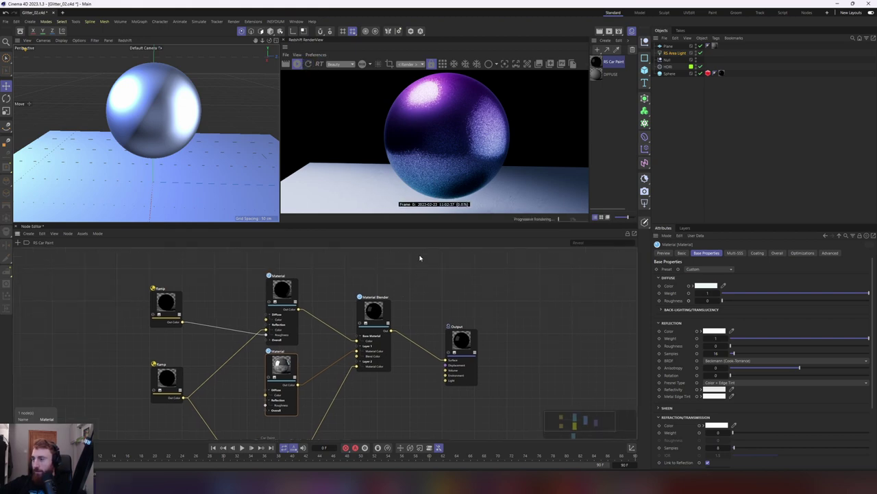
# Connect the upper Ramp's output to the new Material's Reflection Roughness input and tidy the positions of the Ramp and Material nodes
pyautogui.keyDown('alt'); pyautogui.moveTo(178, 127); pyautogui.dragTo(135, 121); pyautogui.keyUp('alt')
pyautogui.moveTo(192, 124)
pyautogui.keyDown('alt'); pyautogui.mouseDown()
pyautogui.moveTo(165, 125)
pyautogui.moveTo(196, 121)
pyautogui.mouseUp(); pyautogui.keyUp('alt')
pyautogui.moveTo(351, 306); pyautogui.dragTo(454, 271, button='middle')
pyautogui.scroll(1, 355, 354)
pyautogui.moveTo(421, 351); pyautogui.dragTo(406, 368, button='middle')
pyautogui.moveTo(267, 381); pyautogui.dragTo(328, 362)
pyautogui.click(259, 288)
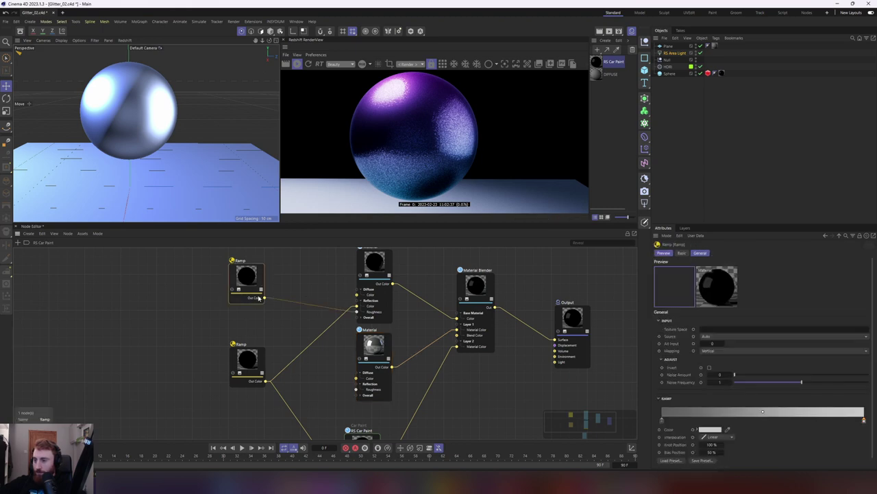
pyautogui.moveTo(264, 297); pyautogui.dragTo(357, 389)
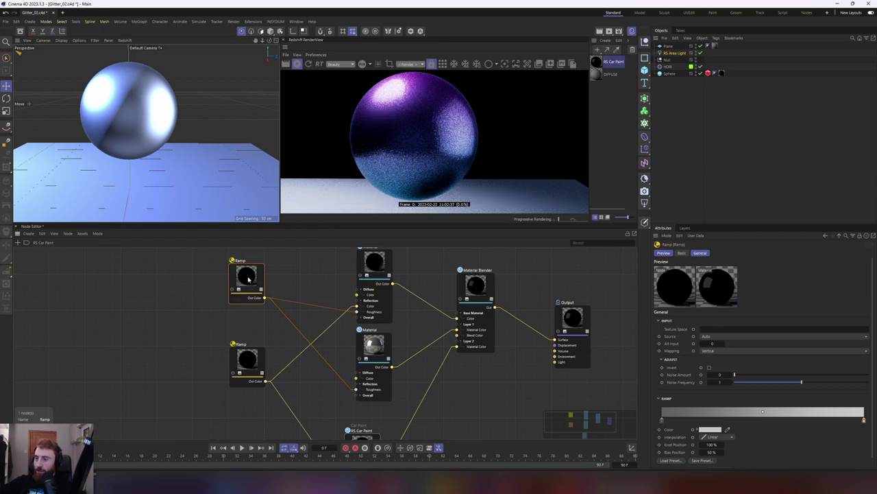
pyautogui.moveTo(249, 277); pyautogui.dragTo(232, 290)
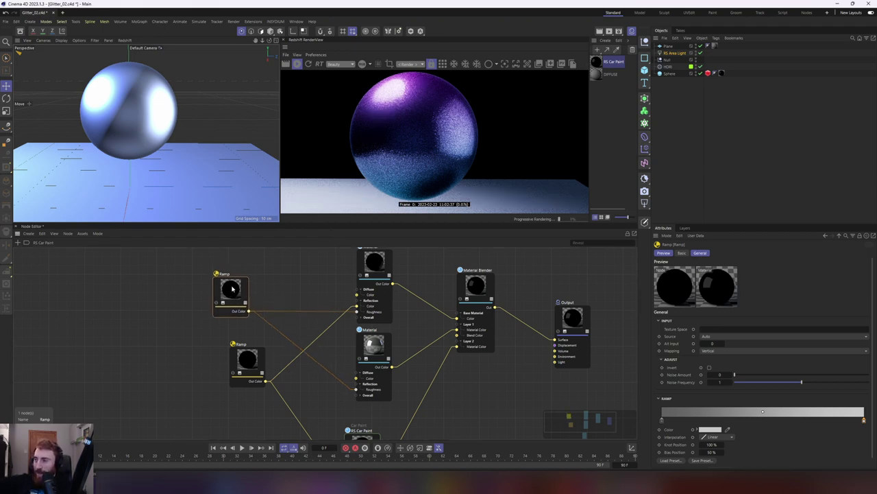
pyautogui.click(385, 346)
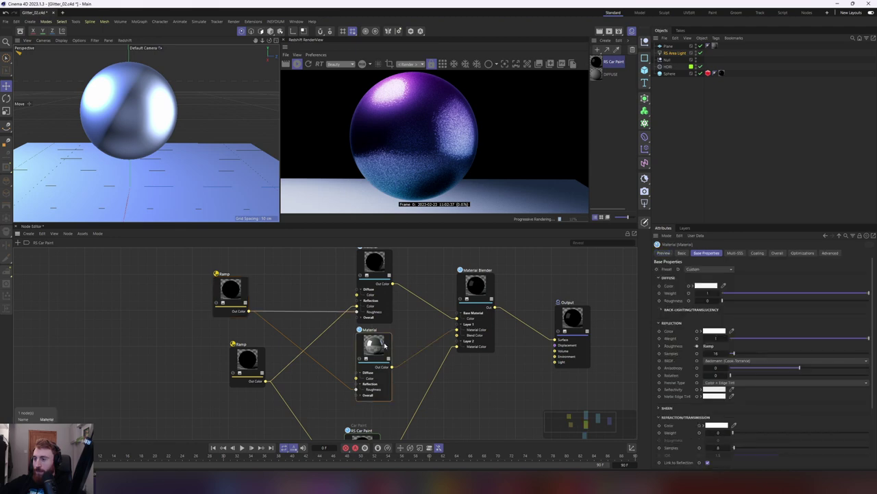
pyautogui.moveTo(380, 350); pyautogui.dragTo(375, 353)
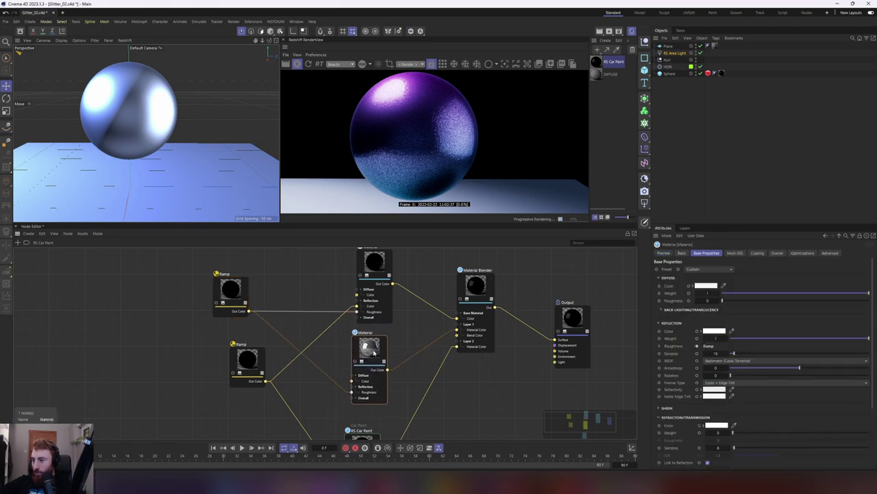
# Set the new Material's Emission color to near white
pyautogui.click(776, 253)
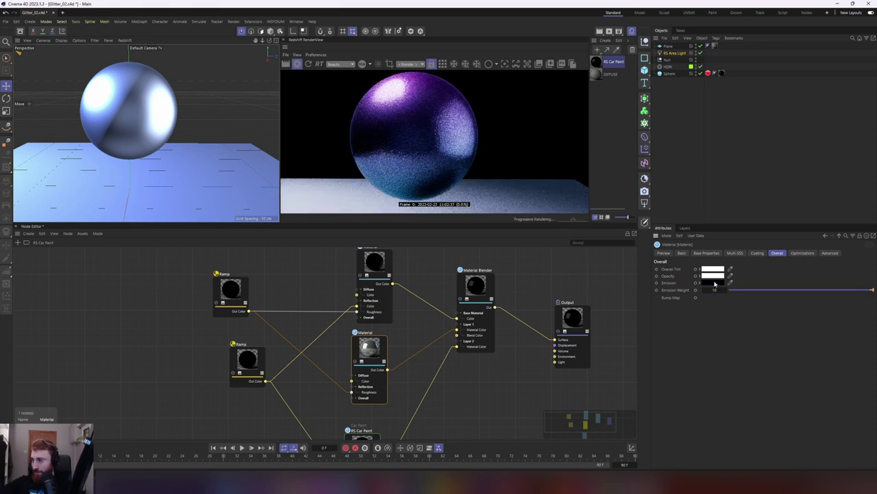
pyautogui.click(714, 282)
pyautogui.moveTo(658, 351); pyautogui.dragTo(645, 321)
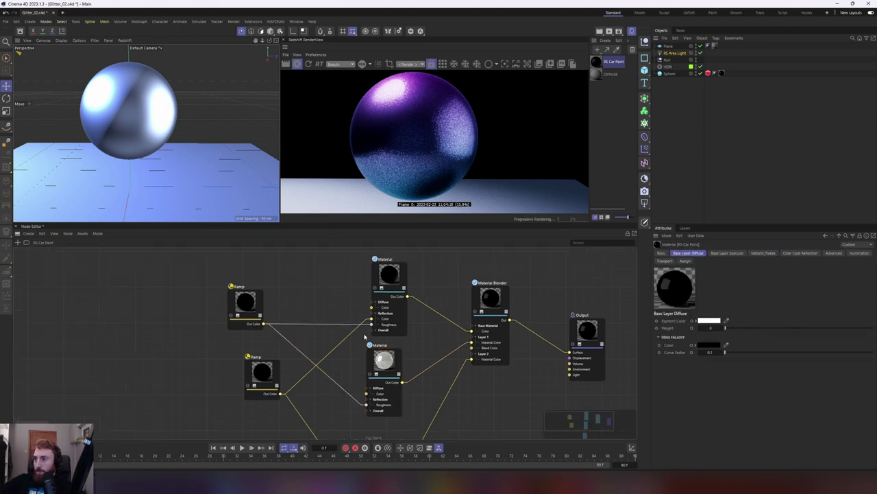
pyautogui.moveTo(383, 330); pyautogui.dragTo(378, 327, button='middle')
pyautogui.click(379, 356)
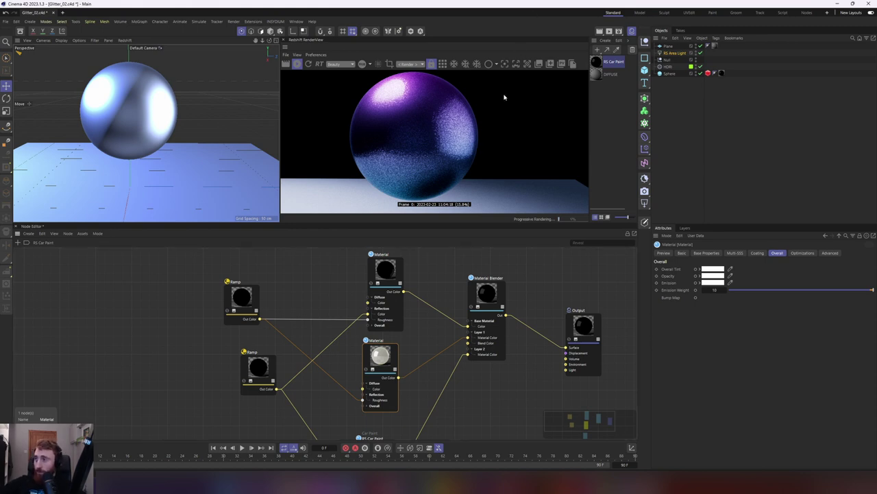
# Set the Material Blender's Layer 1 Blend Color to a light gray of RGB 171, 171, 171
pyautogui.click(503, 289)
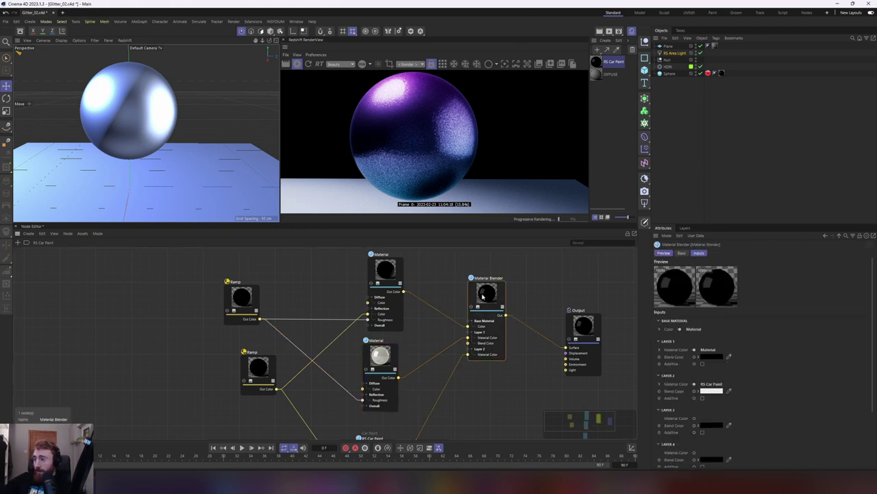
pyautogui.click(720, 357)
pyautogui.click(379, 355)
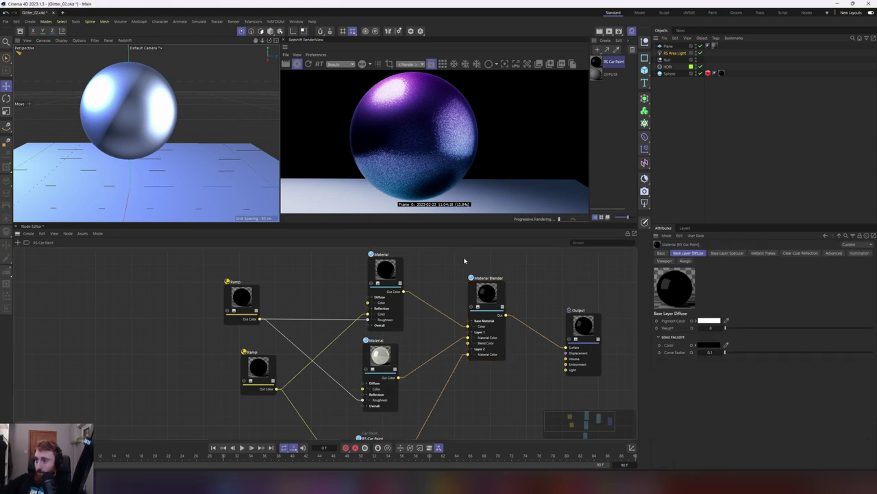
pyautogui.click(473, 301)
pyautogui.click(713, 357)
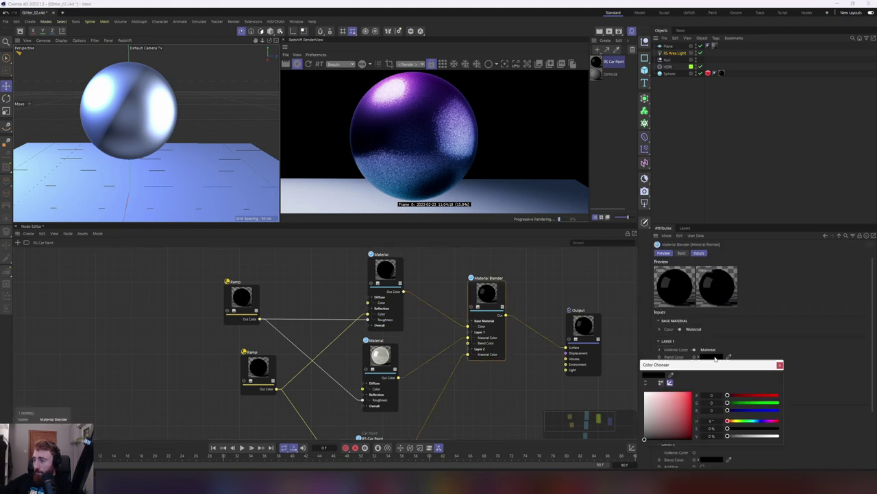
pyautogui.moveTo(720, 364); pyautogui.dragTo(318, 194)
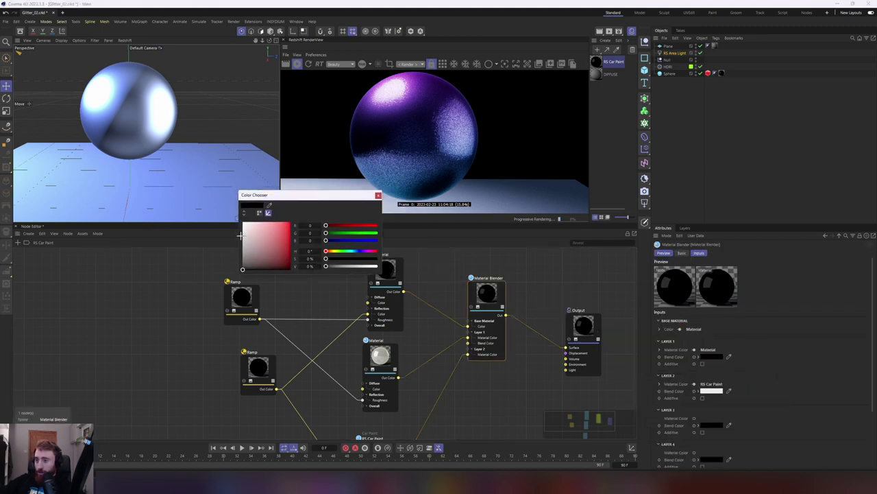
pyautogui.moveTo(239, 238); pyautogui.dragTo(131, 239)
pyautogui.moveTo(219, 268); pyautogui.dragTo(324, 267)
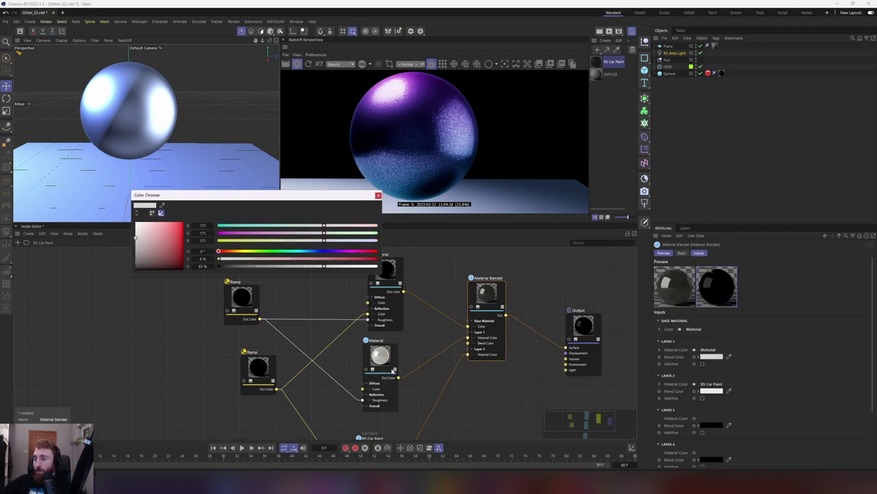
pyautogui.click(377, 195)
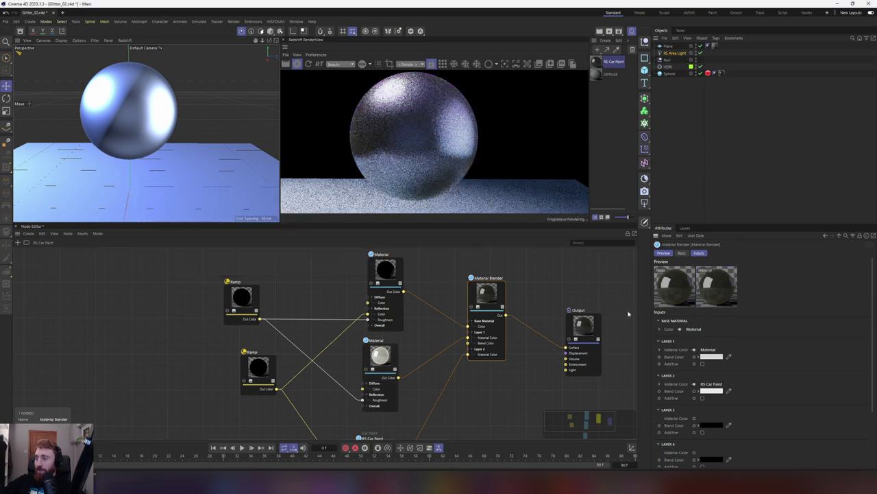
# Darken the Material Blender's Layer 1 Blend Color to a gray of RGB 18, 18, 18
pyautogui.click(717, 357)
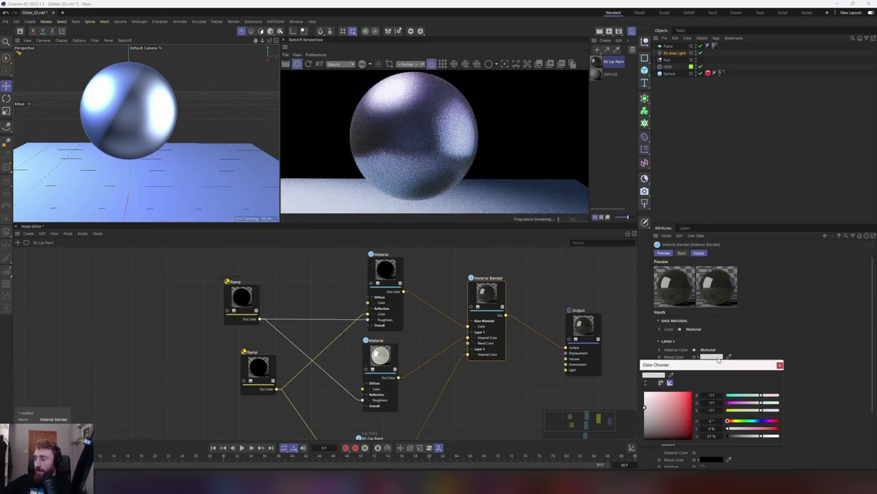
pyautogui.moveTo(689, 366); pyautogui.dragTo(396, 273)
pyautogui.moveTo(470, 342); pyautogui.dragTo(439, 345)
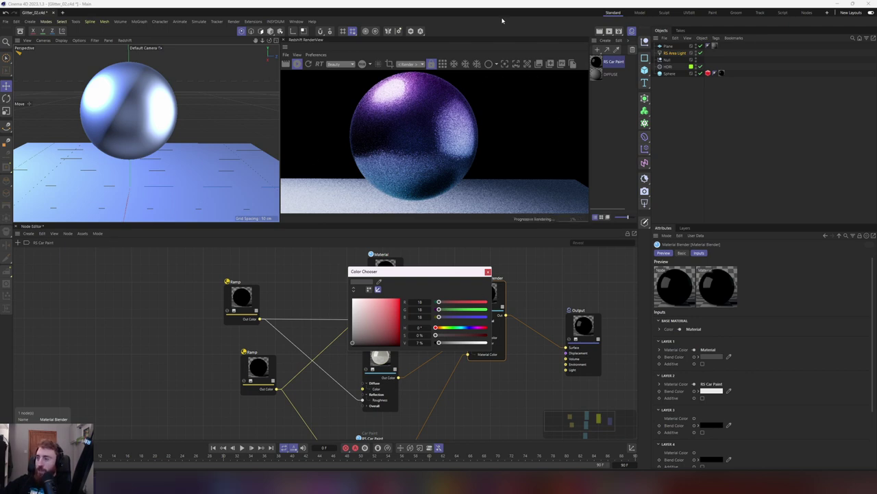
# Store a snapshot of the current render and enlarge the render view
pyautogui.click(540, 64)
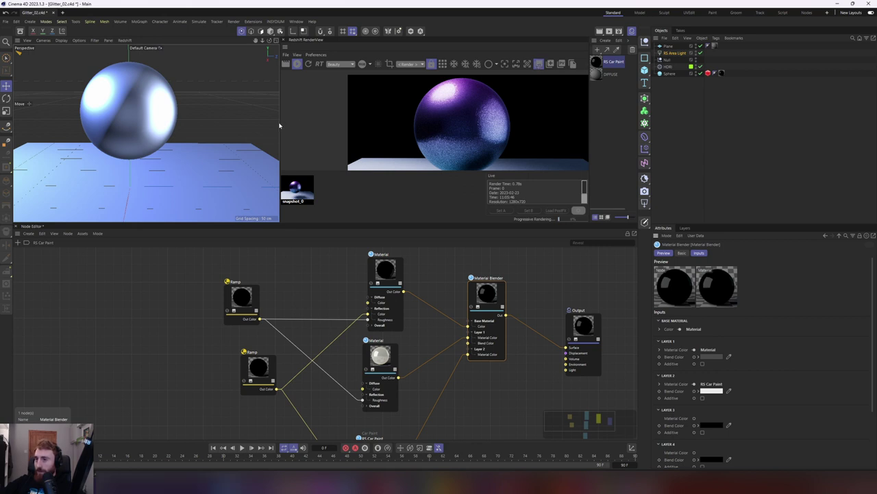
pyautogui.moveTo(280, 123); pyautogui.dragTo(203, 123)
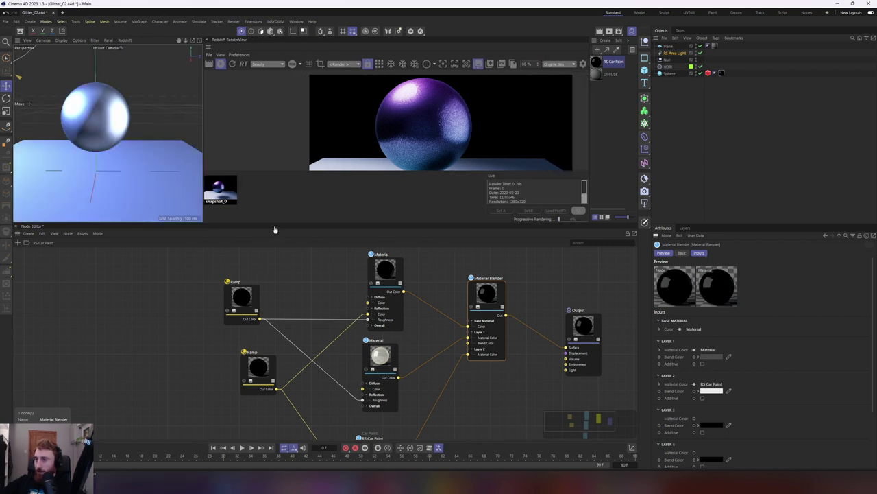
pyautogui.moveTo(275, 222); pyautogui.dragTo(275, 277)
# Set the Material Blender's Layer 1 Blend Color to black
pyautogui.click(381, 410)
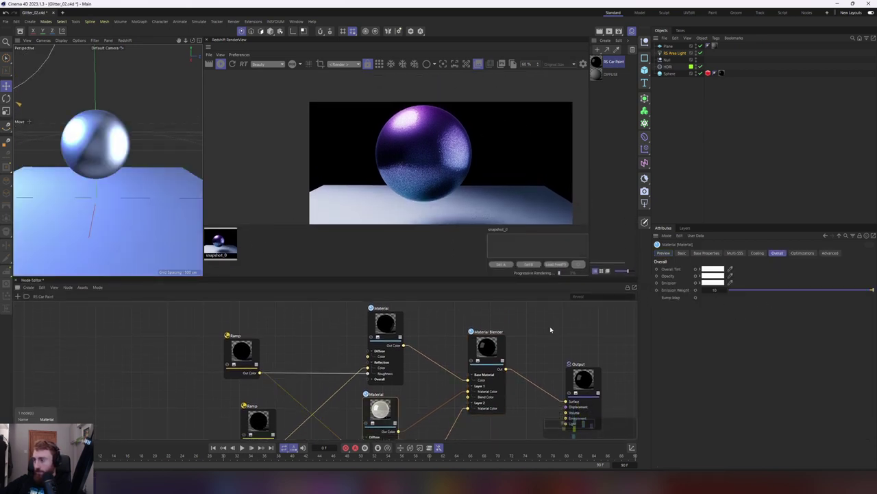
pyautogui.click(486, 347)
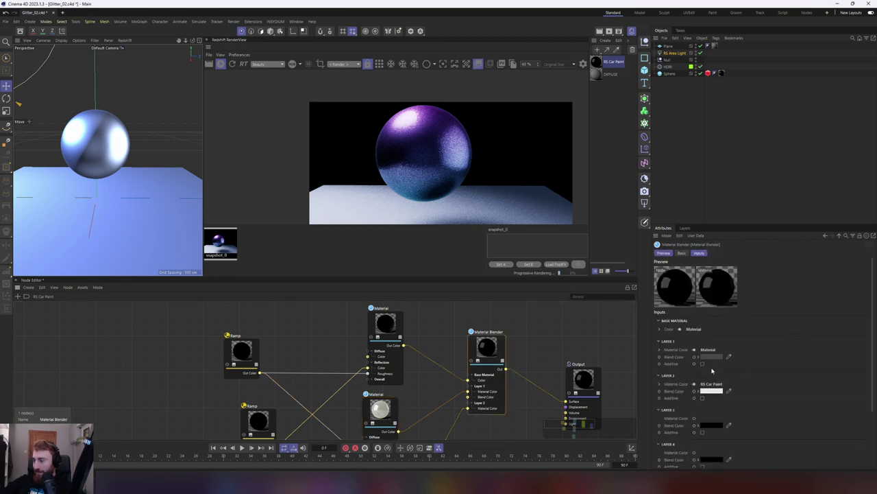
pyautogui.click(711, 356)
pyautogui.click(645, 438)
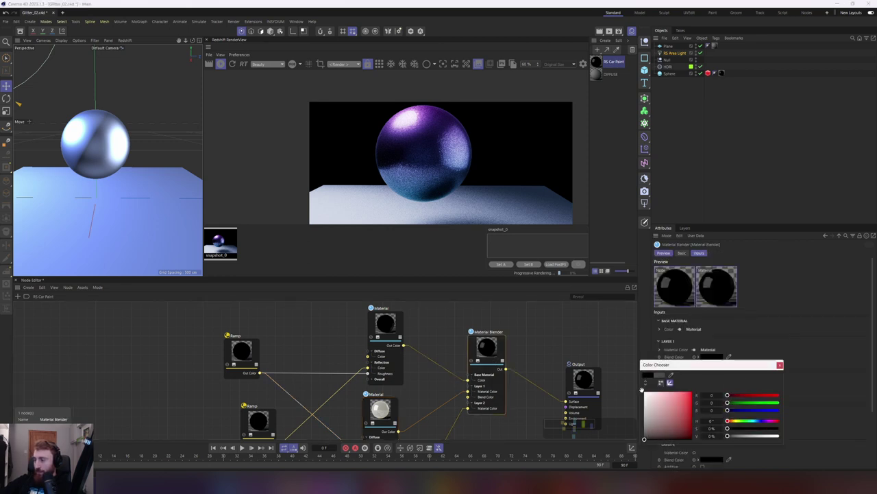
pyautogui.click(555, 334)
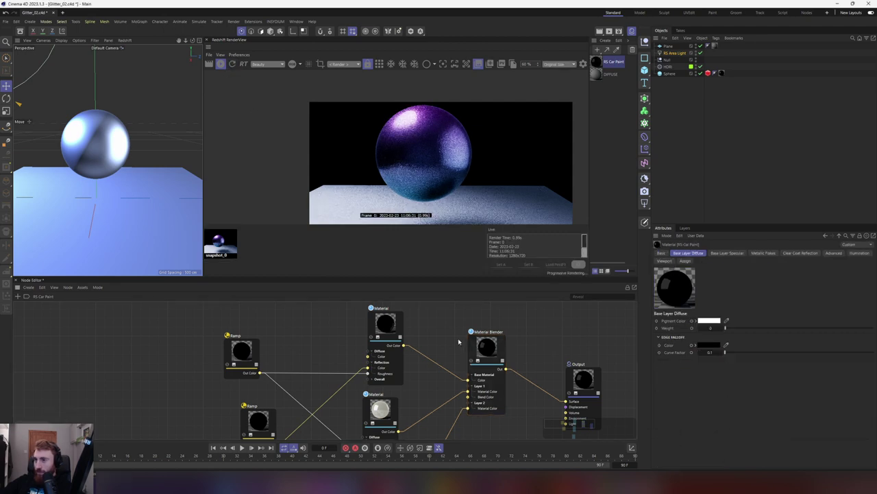
# Store a second render snapshot and compare it with the first one, zoomed in on the sphere
pyautogui.click(490, 65)
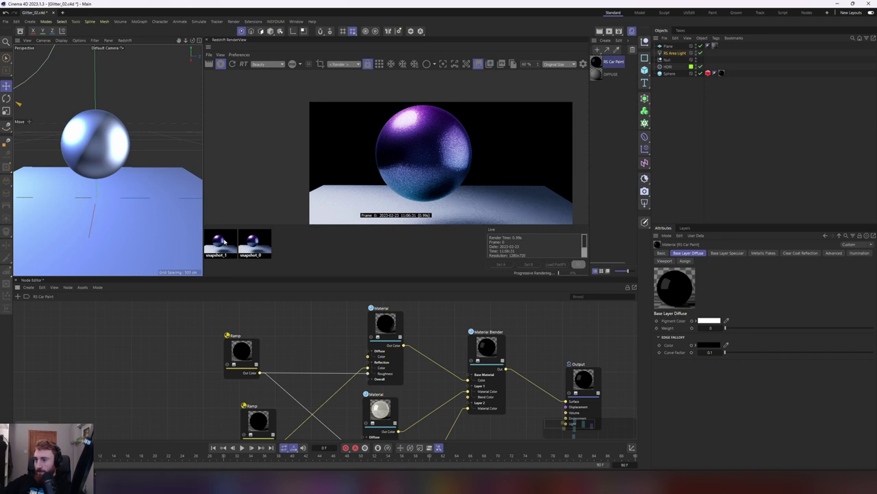
pyautogui.click(220, 241)
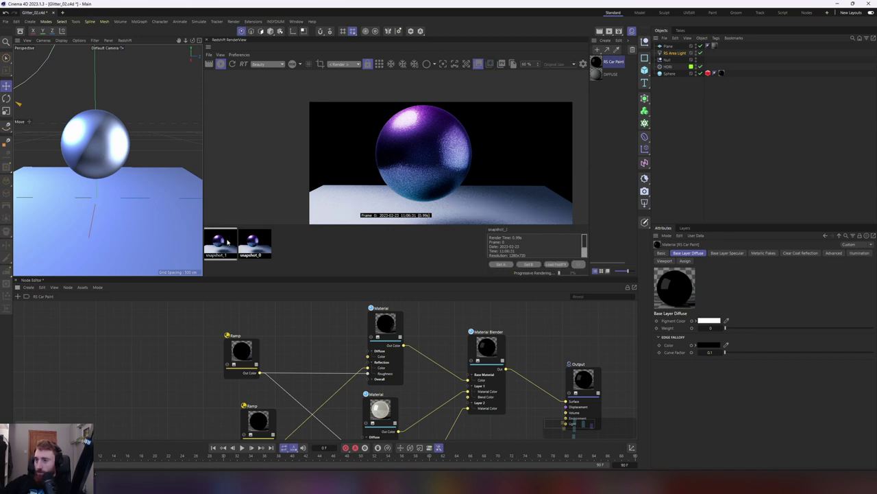
pyautogui.press('Right')
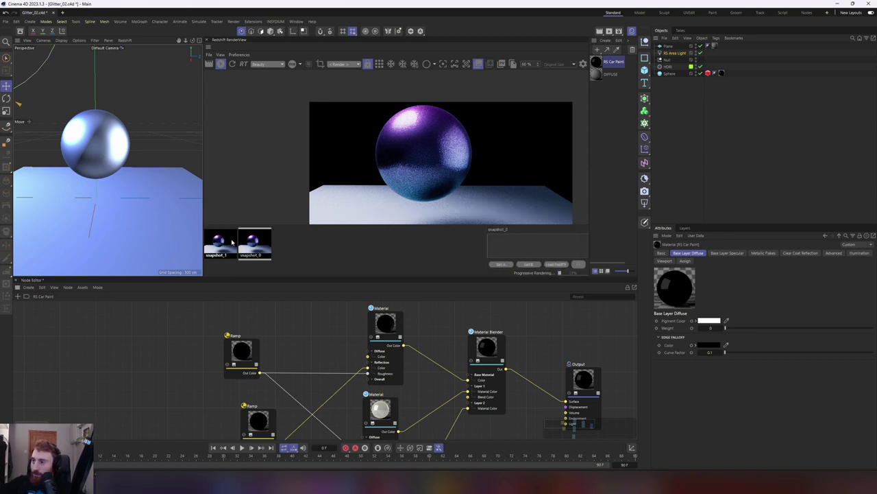
pyautogui.scroll(3, 397, 158)
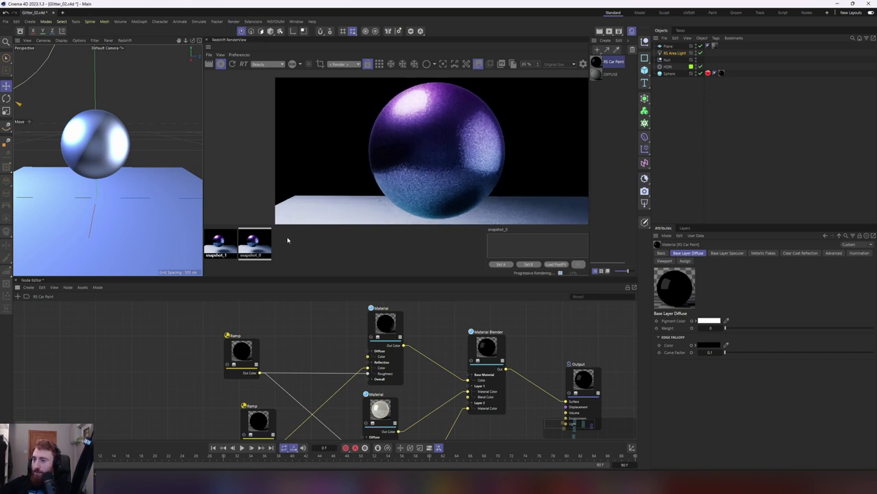
pyautogui.press('Left')
pyautogui.press('Right')
pyautogui.press('Left')
pyautogui.press('Right')
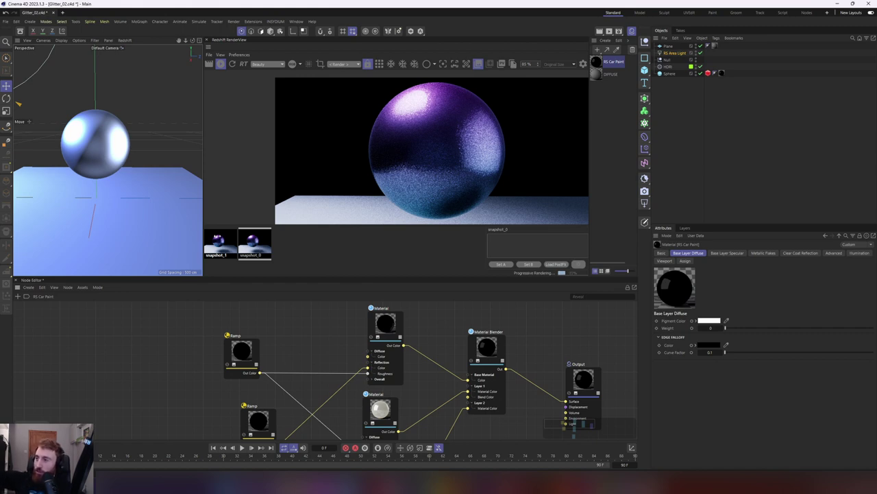
pyautogui.press('Left')
pyautogui.press('Right')
pyautogui.press('Left')
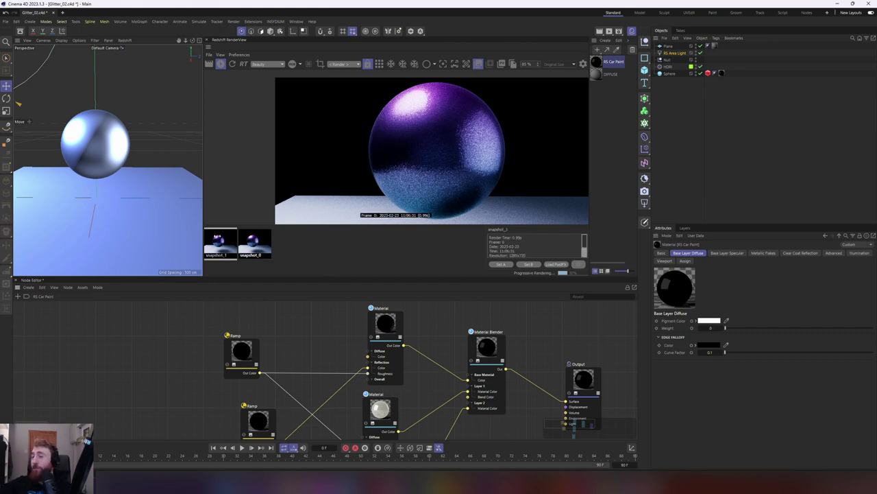
# Delete both render snapshots, hide the snapshot strip and give the node graph more space
pyautogui.click(247, 244)
pyautogui.press('Delete')
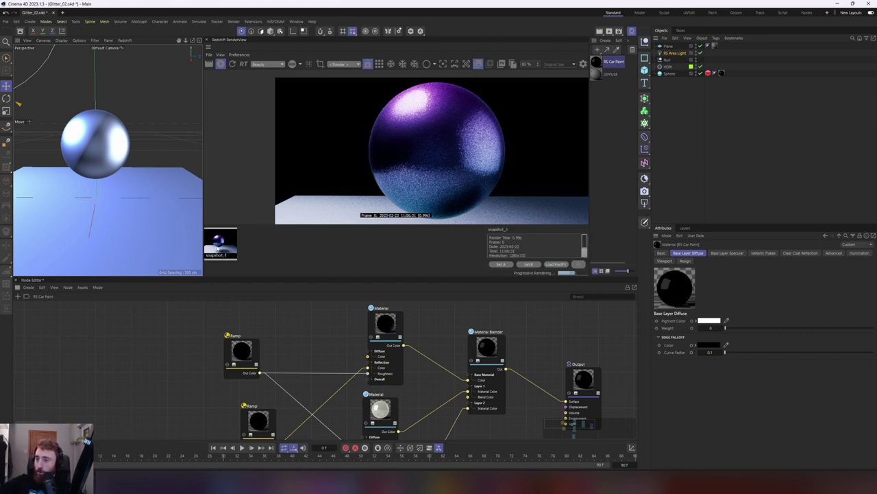
pyautogui.press('Delete')
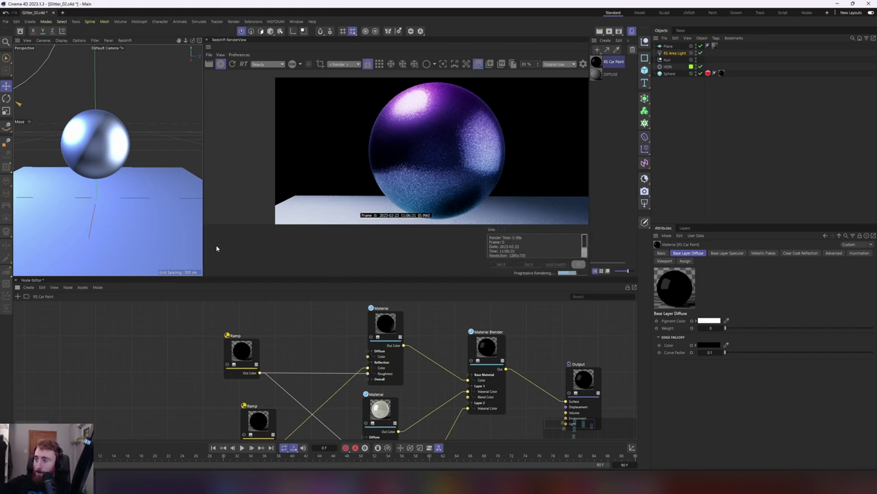
pyautogui.click(481, 63)
pyautogui.moveTo(421, 276); pyautogui.dragTo(418, 195)
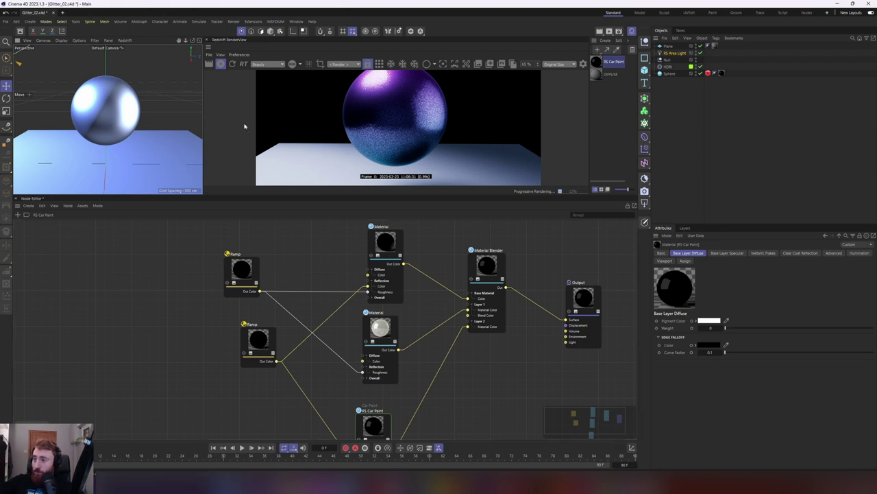
# Add a Maxon Noise node to the material graph
pyautogui.doubleClick(121, 282)
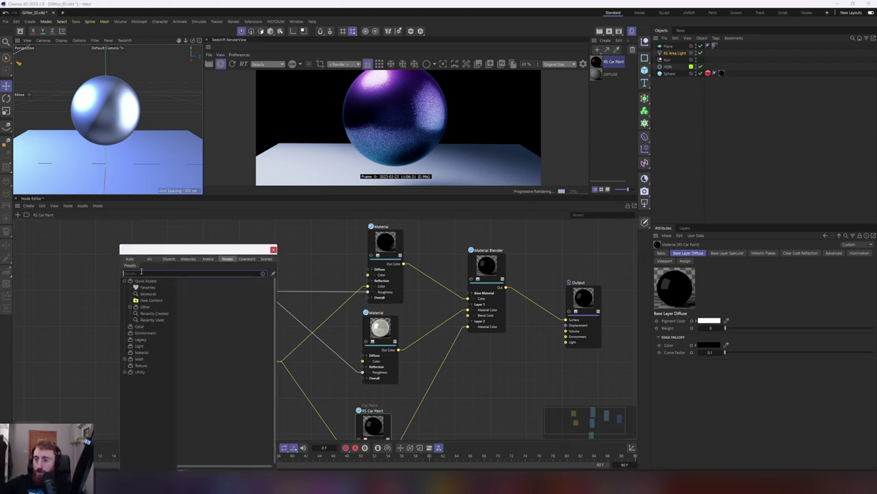
pyautogui.write('rsp')
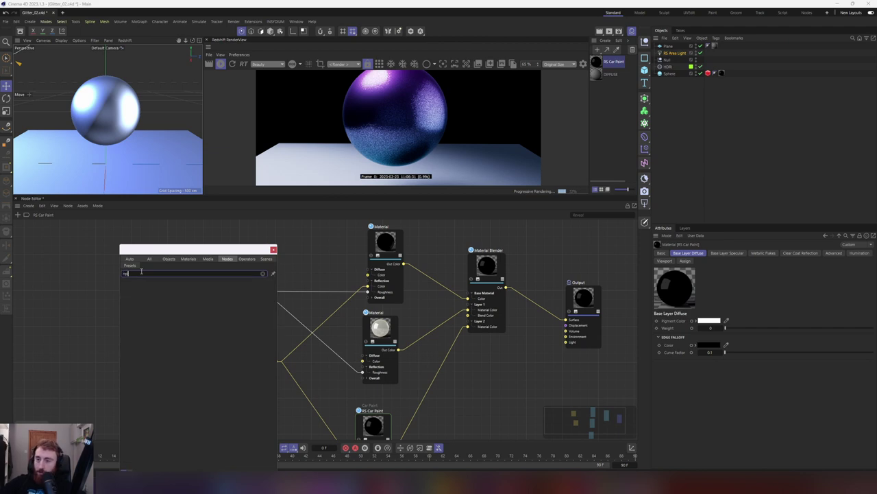
pyautogui.press('Return')
# Add a Bump Map node to the material graph
pyautogui.doubleClick(23, 217)
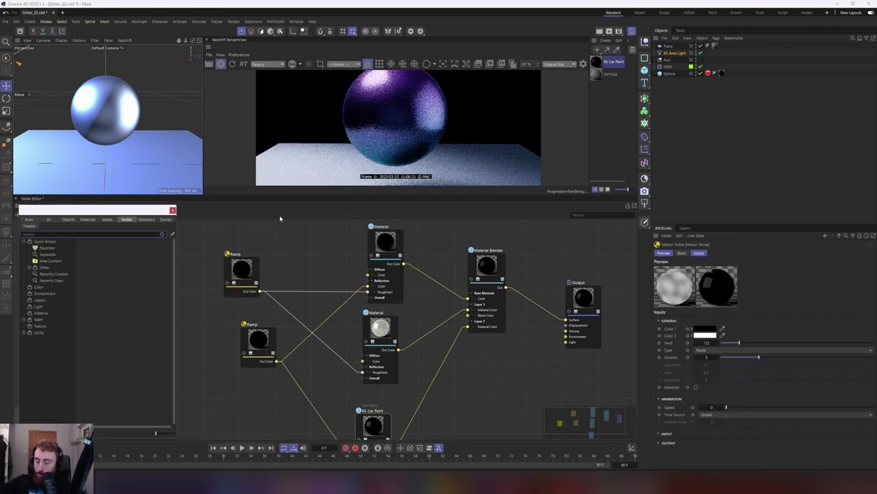
pyautogui.write('bump')
pyautogui.press('Return')
# Connect the Bump Map's output to the Overall bump inputs of both Material nodes
pyautogui.moveTo(333, 357); pyautogui.dragTo(383, 266)
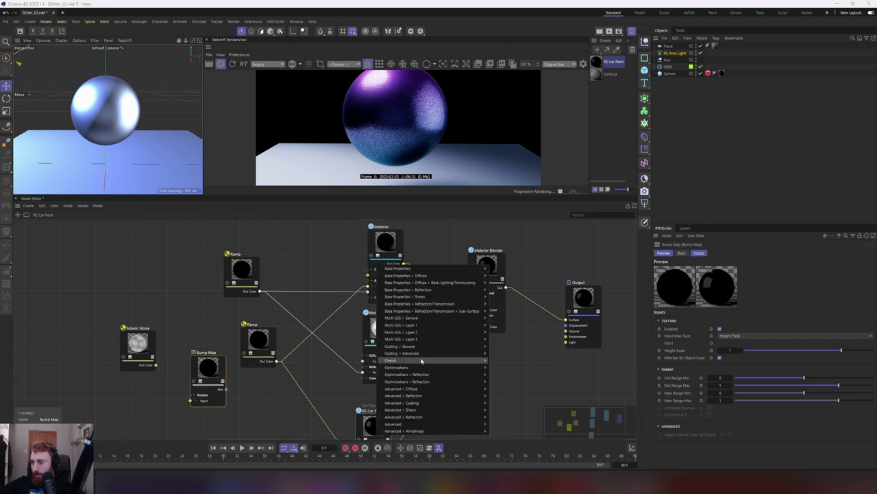
pyautogui.moveTo(422, 361)
pyautogui.click(515, 389)
pyautogui.moveTo(516, 388); pyautogui.dragTo(484, 336, button='middle')
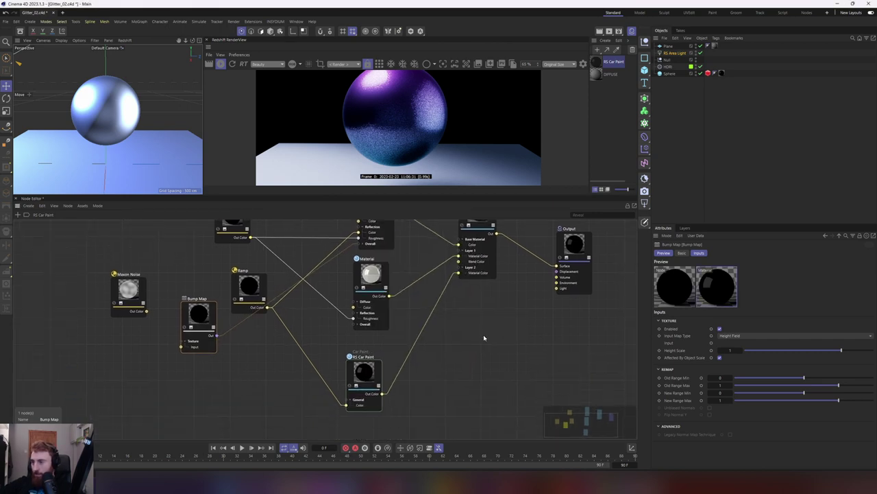
pyautogui.moveTo(193, 319); pyautogui.dragTo(362, 297)
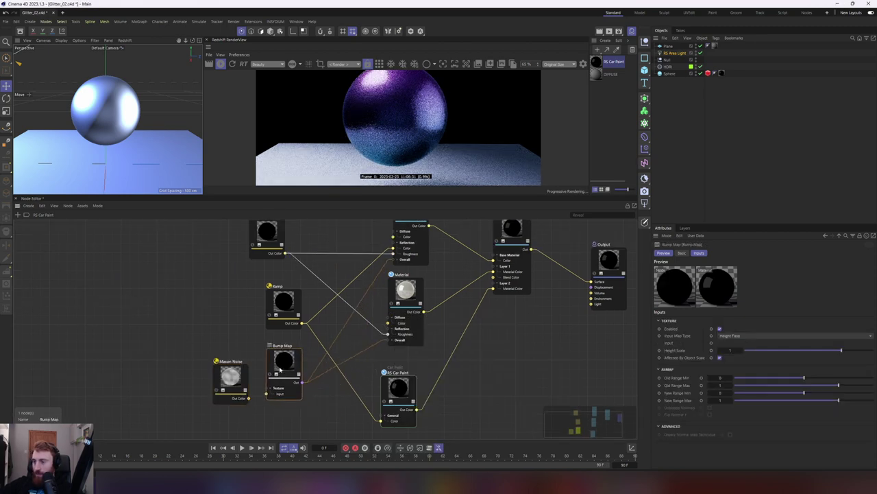
# Connect the Maxon Noise's Out Color to the Bump Map's texture Input and place the two nodes side by side
pyautogui.moveTo(339, 365); pyautogui.dragTo(297, 353)
pyautogui.moveTo(248, 397); pyautogui.dragTo(281, 397)
pyautogui.moveTo(302, 360); pyautogui.dragTo(289, 368)
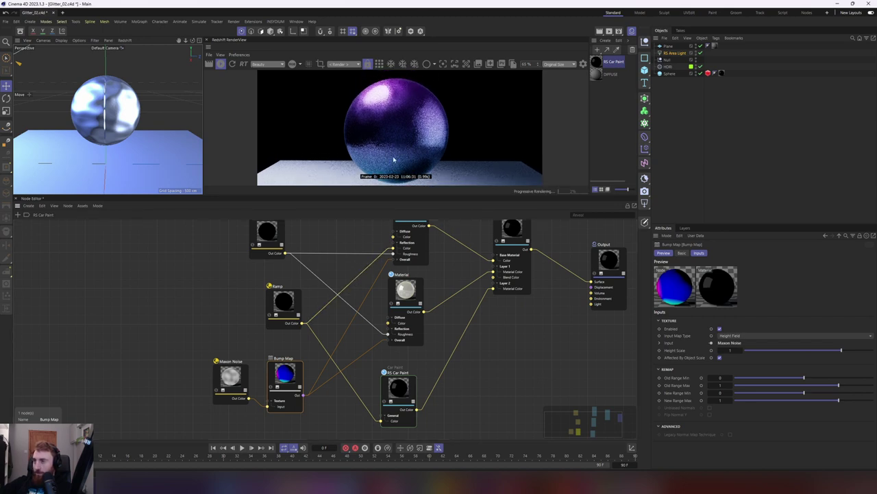
# Set the Maxon Noise type to Displaced voronoi
pyautogui.click(246, 372)
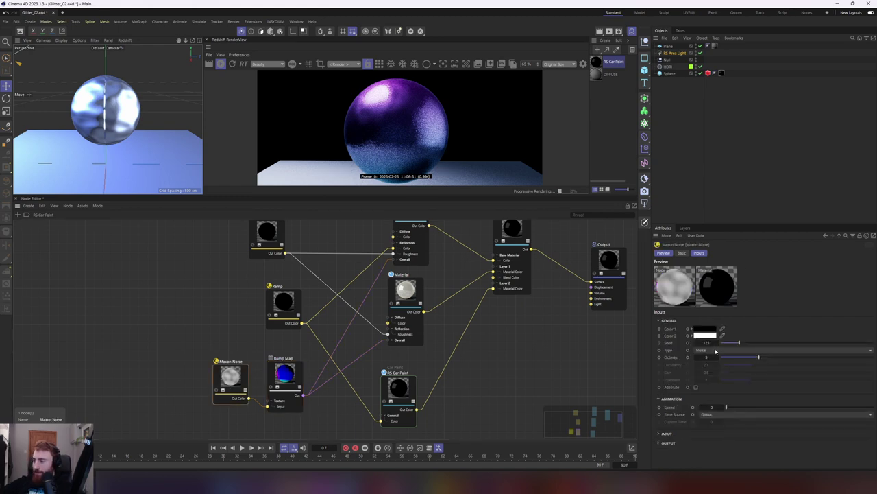
pyautogui.click(715, 351)
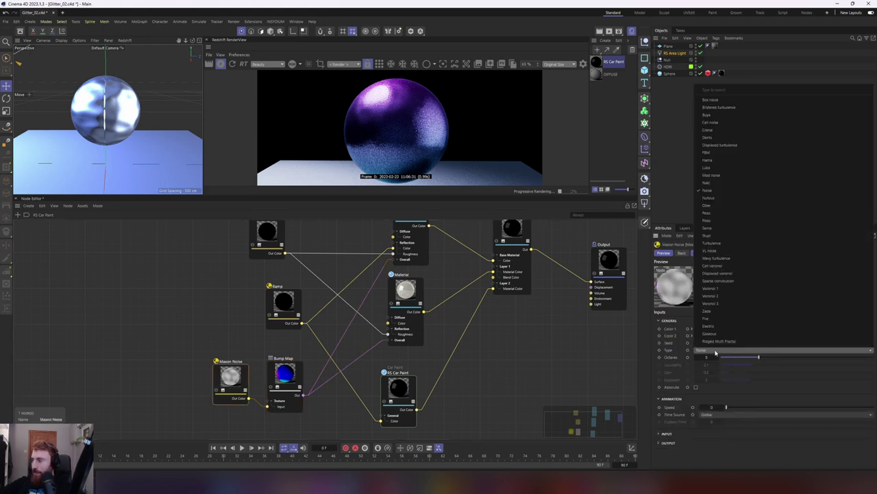
pyautogui.click(716, 273)
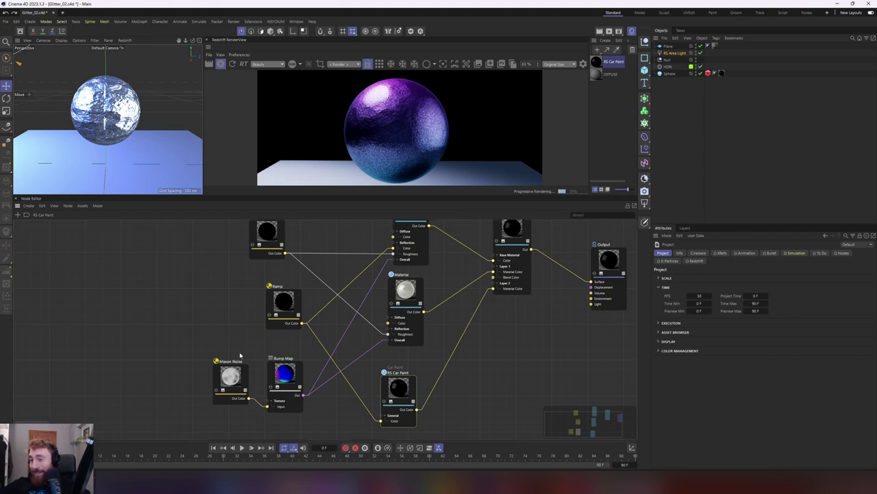
# Set the Maxon Noise's Overall Scale to 0.05 and its Scale to 0.5 on all three axes
pyautogui.scroll(3, 267, 355)
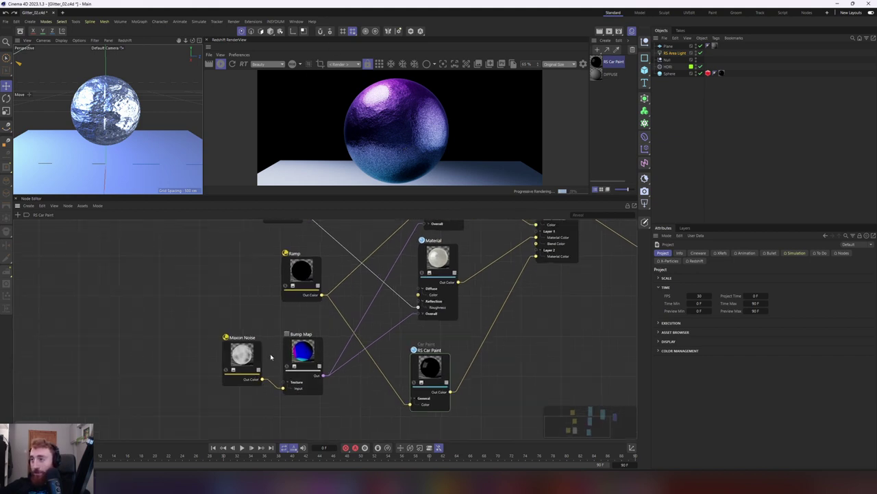
pyautogui.scroll(1, 271, 357)
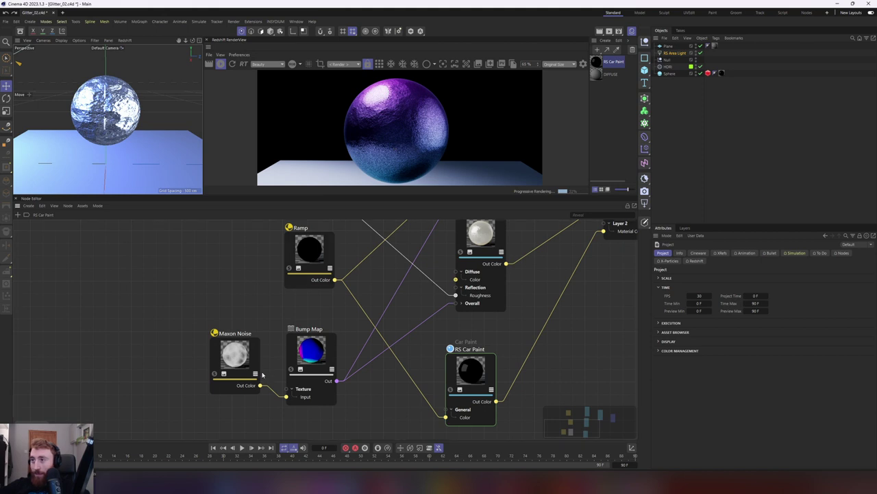
pyautogui.click(243, 349)
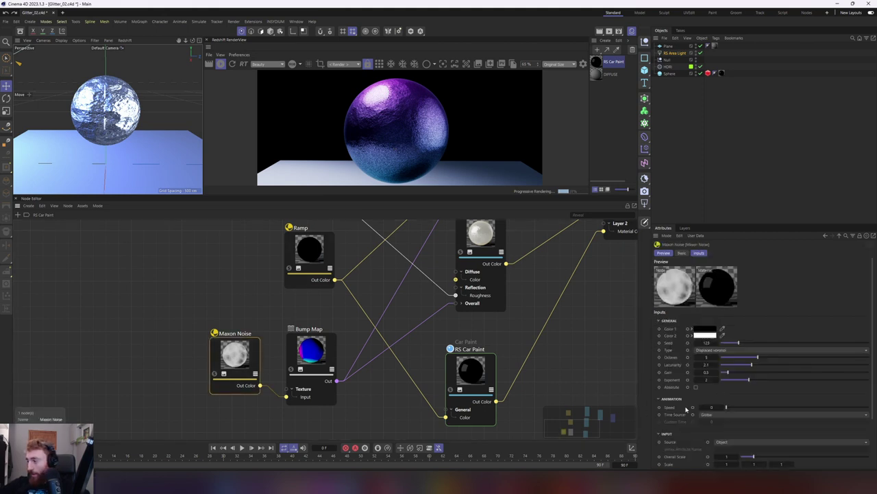
pyautogui.scroll(-2, 679, 412)
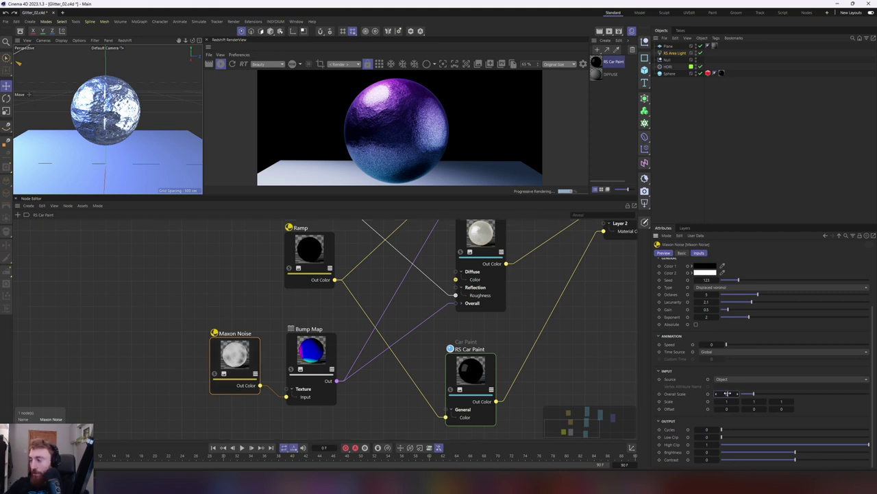
pyautogui.moveTo(728, 393); pyautogui.dragTo(645, 384)
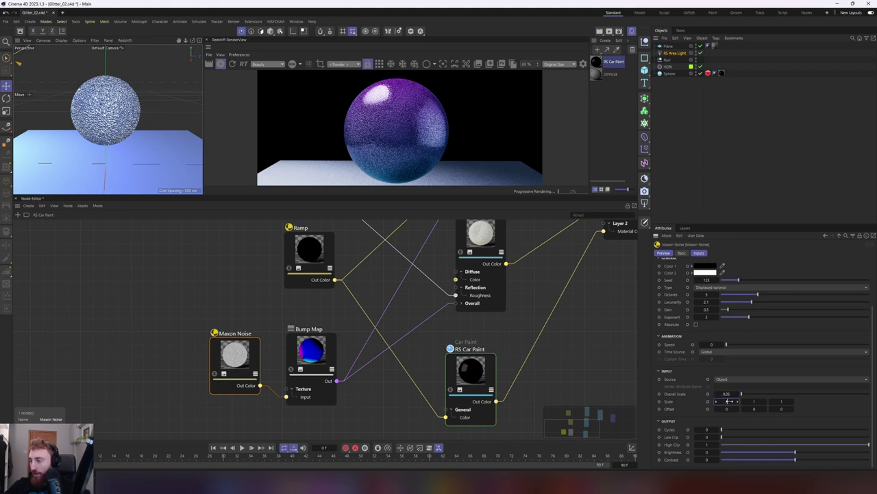
pyautogui.press('Tab')
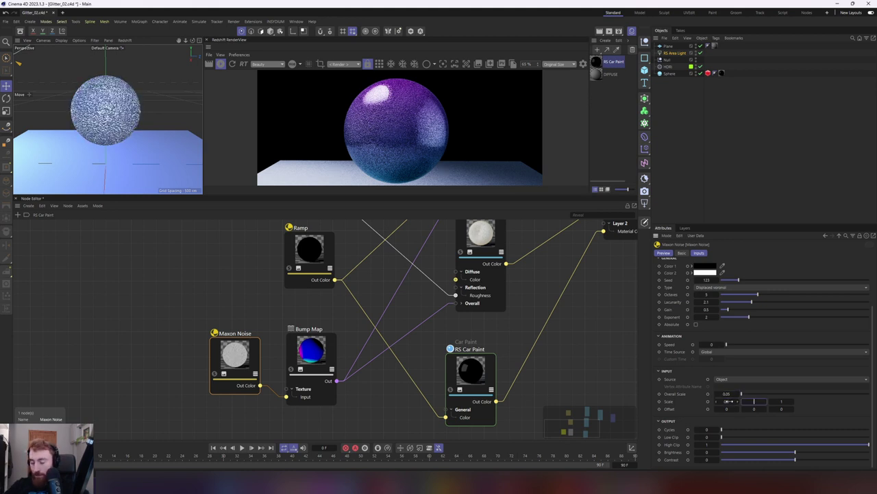
pyautogui.write('0.5')
pyautogui.press('Tab')
pyautogui.write('0.5')
pyautogui.press('Return')
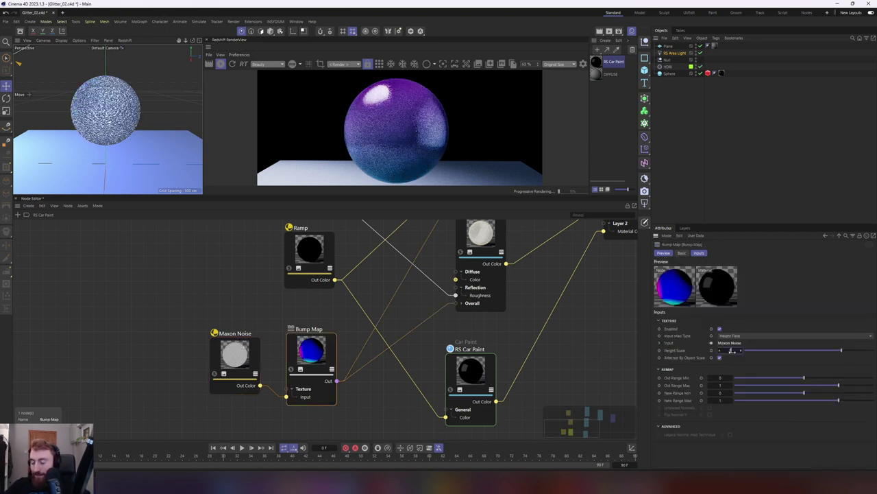
# Set the Bump Map's Height Scale to 0.5 and give the render view more height
pyautogui.write('0.5')
pyautogui.press('Return')
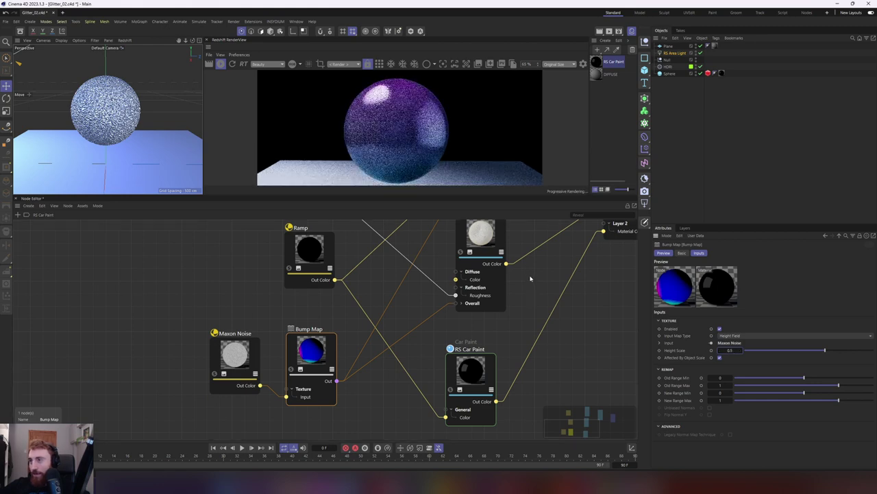
pyautogui.moveTo(411, 197); pyautogui.dragTo(411, 277)
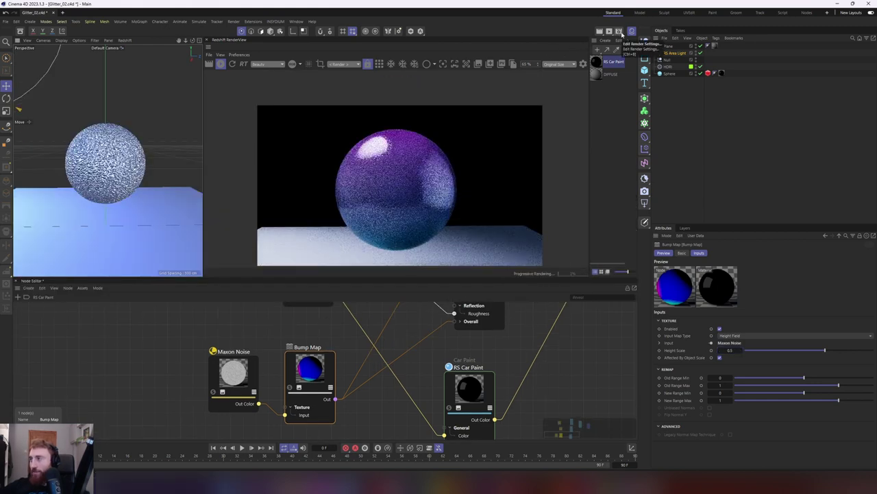
# Set the Reflection sampling override to 512 samples in the Redshift render settings
pyautogui.hotkey('ctrl', 'b')
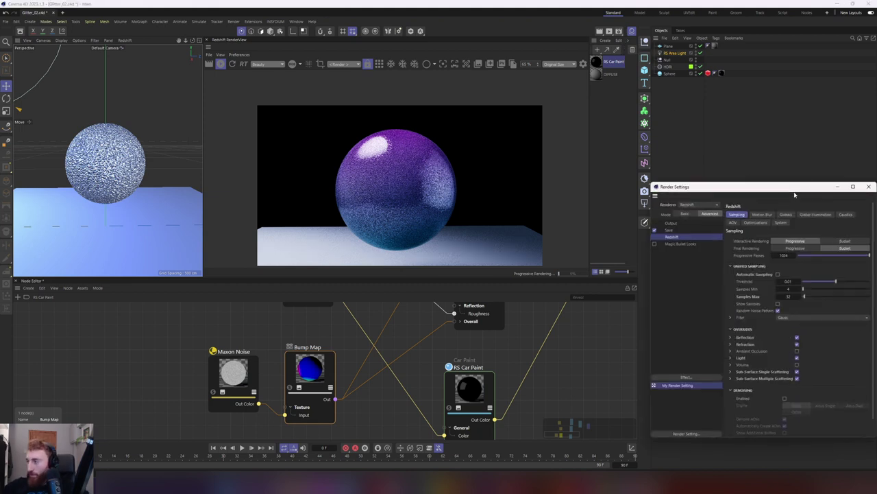
pyautogui.moveTo(798, 194); pyautogui.dragTo(668, 100)
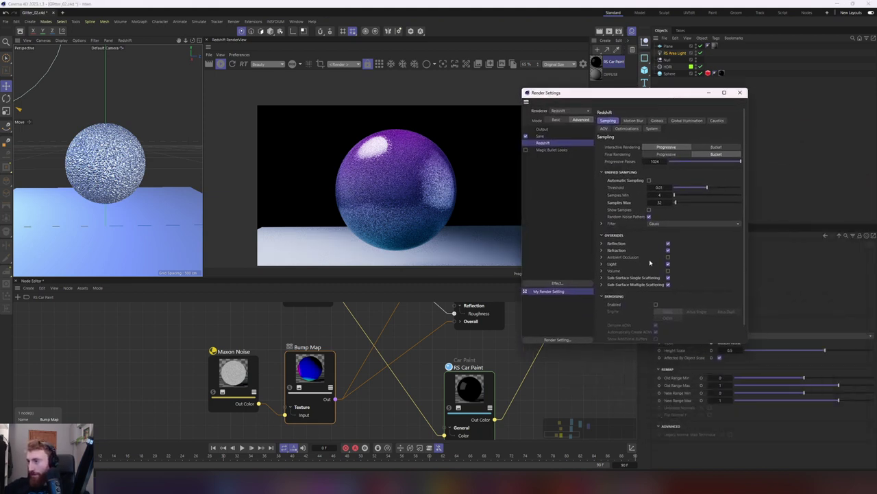
pyautogui.click(602, 243)
pyautogui.click(681, 257)
pyautogui.write('512')
pyautogui.doubleClick(679, 258)
# Set the Refraction and Light sampling overrides to 512 samples each
pyautogui.click(601, 273)
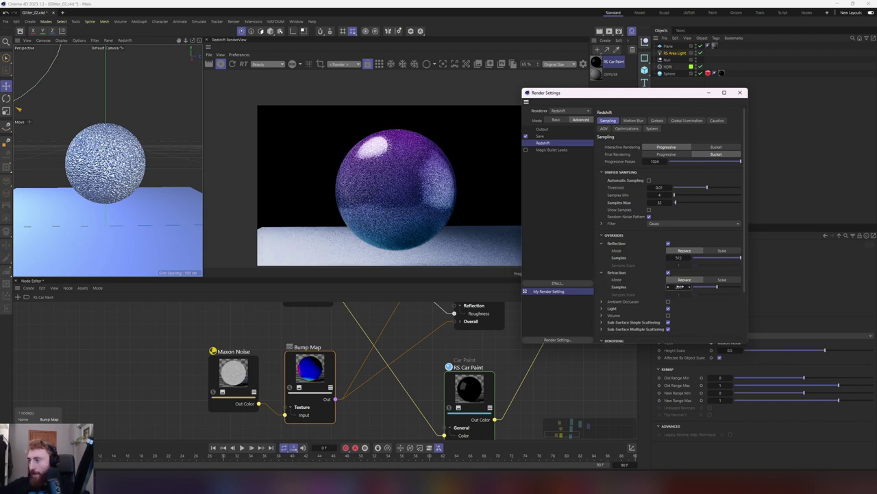
pyautogui.click(602, 308)
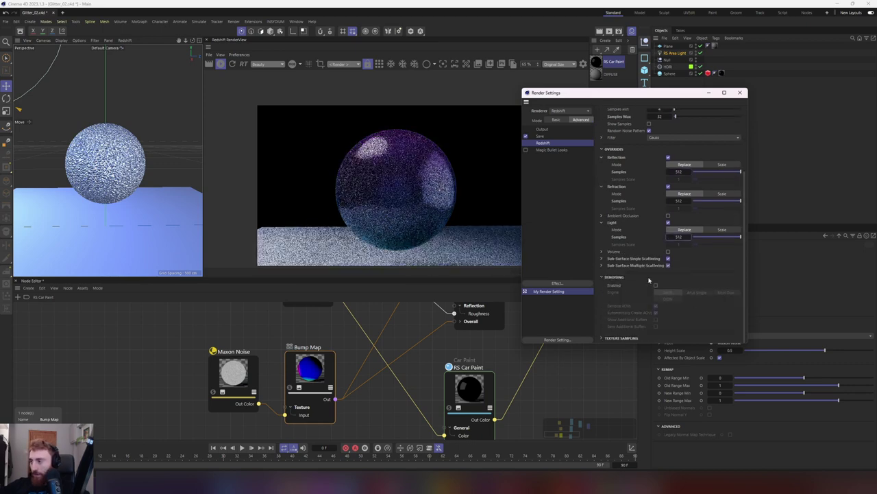
pyautogui.click(680, 287)
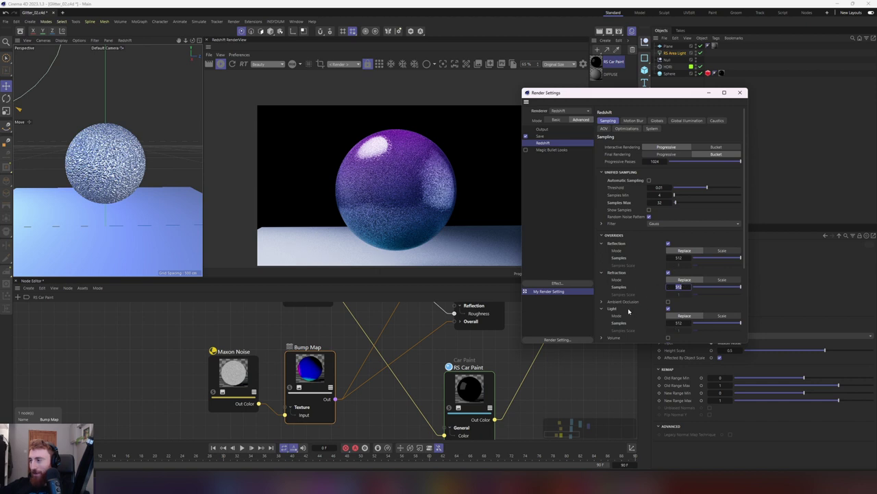
# Set the Sub-Surface Single and Multiple Scattering overrides to 512 samples each and close the render settings
pyautogui.scroll(-4, 629, 311)
pyautogui.doubleClick(680, 251)
pyautogui.write('512')
pyautogui.click(603, 266)
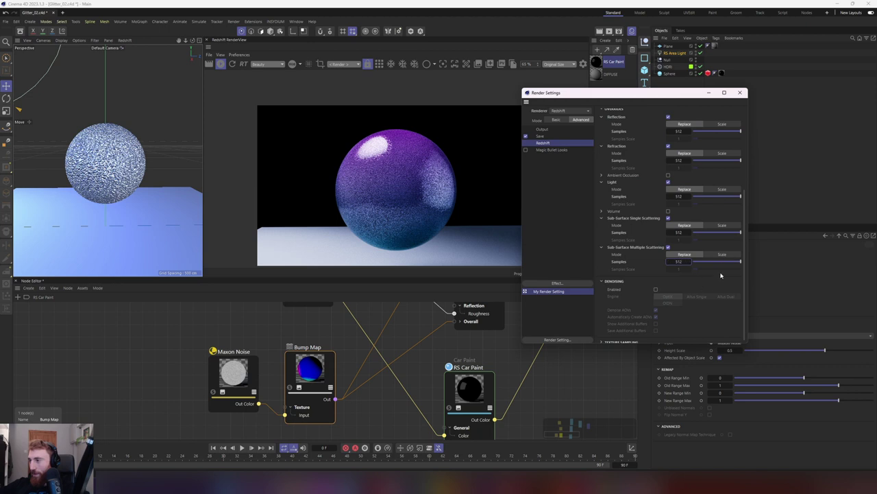
pyautogui.moveTo(748, 221); pyautogui.dragTo(730, 114)
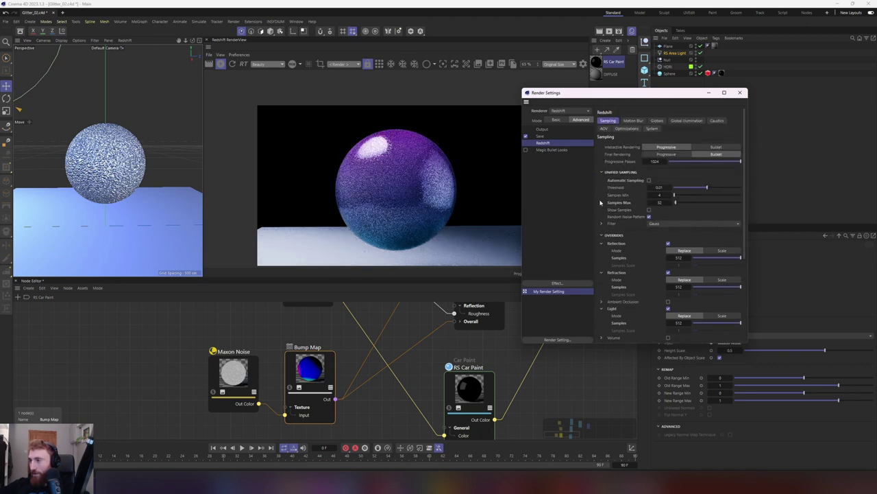
pyautogui.click(602, 235)
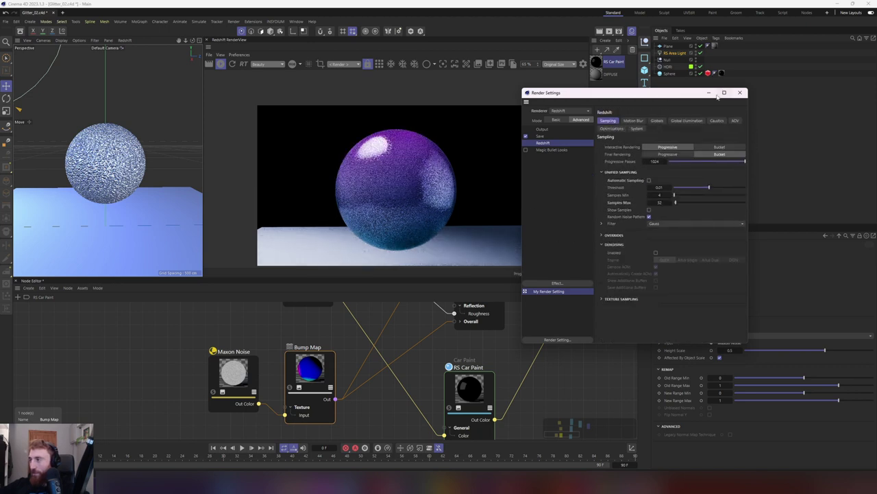
pyautogui.click(739, 93)
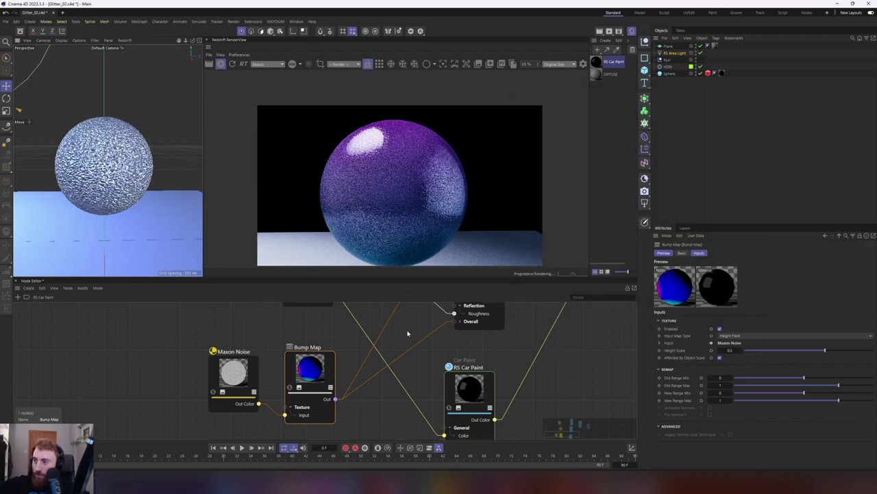
# Examine the Maxon Noise settings and review the connections across the whole node graph
pyautogui.scroll(-2, 402, 362)
pyautogui.moveTo(421, 381)
pyautogui.mouseDown(button='middle')
pyautogui.moveTo(421, 364)
pyautogui.moveTo(429, 382)
pyautogui.mouseUp(button='middle')
pyautogui.click(286, 375)
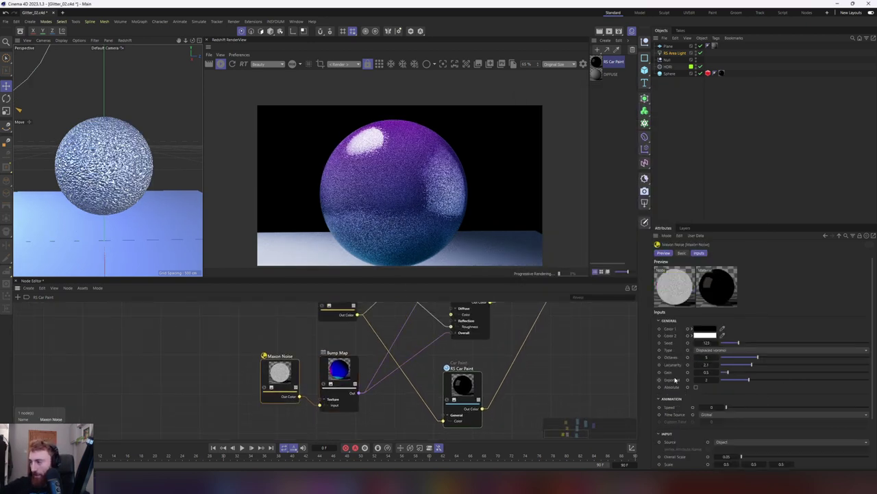
pyautogui.scroll(-3, 680, 378)
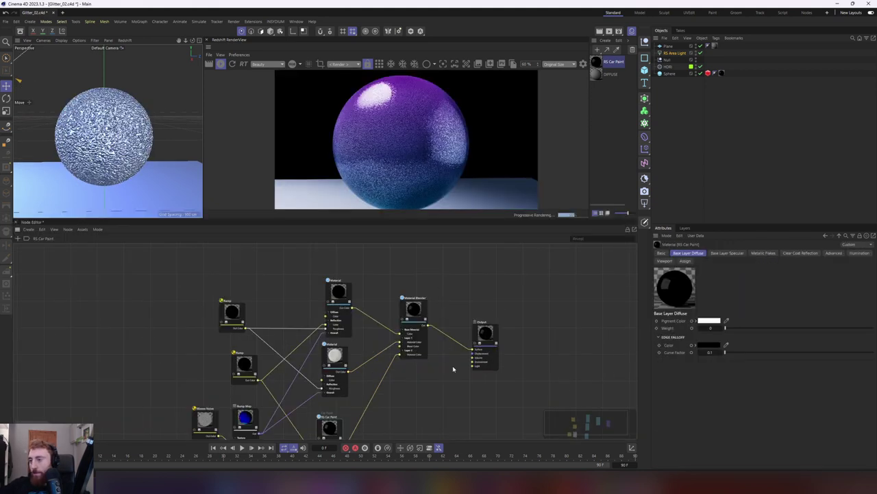
pyautogui.moveTo(453, 369); pyautogui.dragTo(479, 336, button='middle')
pyautogui.press('l')
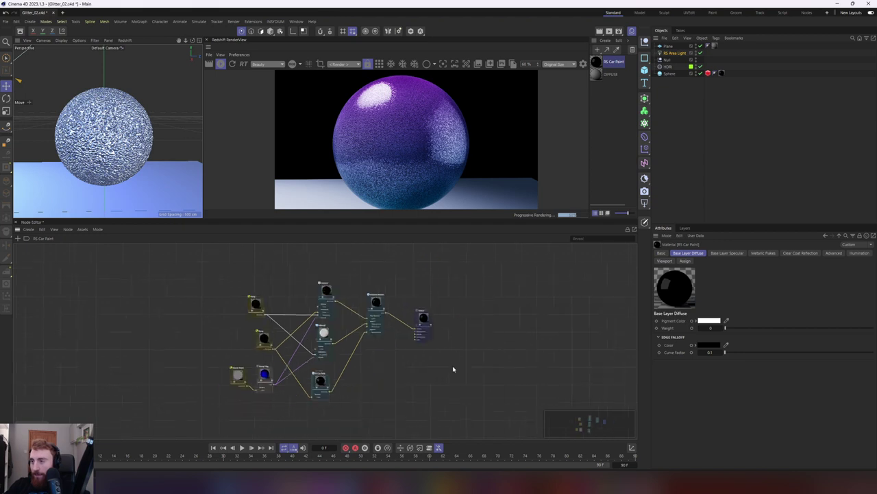
pyautogui.scroll(3, 331, 295)
pyautogui.moveTo(384, 307); pyautogui.dragTo(380, 250, button='middle')
pyautogui.scroll(2, 335, 354)
pyautogui.scroll(-1, 401, 345)
pyautogui.moveTo(348, 307)
pyautogui.mouseDown(button='middle')
pyautogui.moveTo(402, 345)
pyautogui.moveTo(325, 290)
pyautogui.moveTo(288, 284)
pyautogui.mouseUp(button='middle')
pyautogui.scroll(-3, 350, 308)
pyautogui.moveTo(345, 323); pyautogui.dragTo(370, 283, button='middle')
# Arrange the nodes in compact columns, with the RS Car Paint node placed below the bump nodes
pyautogui.moveTo(265, 335); pyautogui.dragTo(336, 373)
pyautogui.click(480, 298)
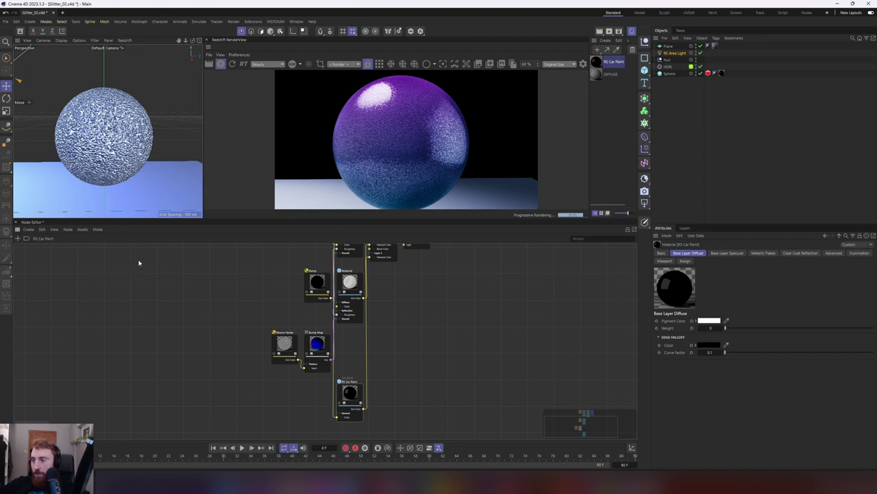
pyautogui.moveTo(350, 393)
pyautogui.mouseDown()
pyautogui.moveTo(368, 382)
pyautogui.moveTo(355, 364)
pyautogui.moveTo(368, 392)
pyautogui.moveTo(371, 384)
pyautogui.mouseUp()
pyautogui.press('c')
pyautogui.click(424, 284)
pyautogui.click(372, 386)
pyautogui.moveTo(401, 320); pyautogui.dragTo(429, 375, button='middle')
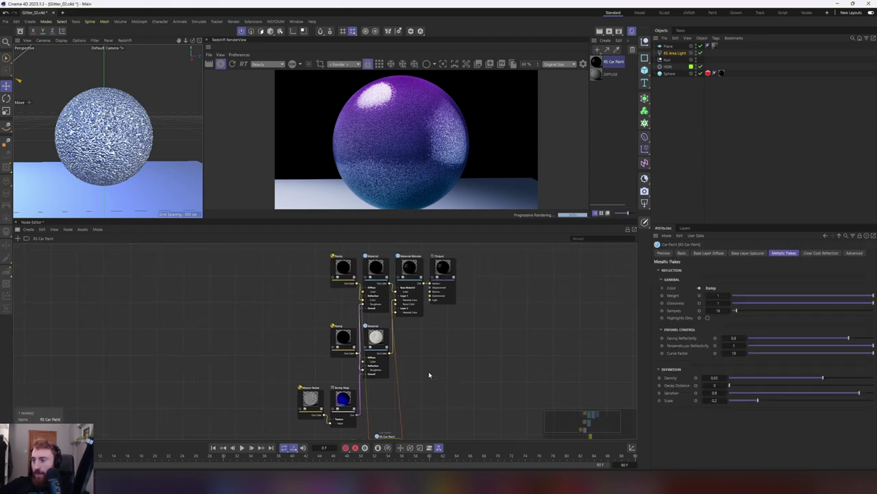
# Move the cyan-to-magenta Ramp node well clear of the other nodes
pyautogui.moveTo(347, 328); pyautogui.dragTo(327, 323)
pyautogui.moveTo(346, 268); pyautogui.dragTo(175, 332)
pyautogui.moveTo(213, 306); pyautogui.dragTo(265, 253, button='middle')
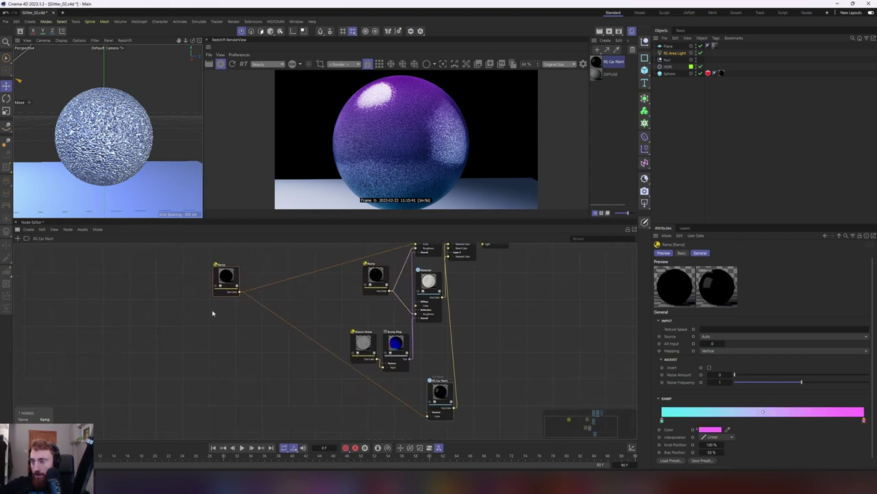
# Duplicate the cyan-to-magenta Ramp and connect the copy to the RS Car Paint node's Color input
pyautogui.hotkey('ctrl', 'c')
pyautogui.hotkey('ctrl', 'v')
pyautogui.moveTo(325, 337)
pyautogui.mouseDown()
pyautogui.moveTo(280, 383)
pyautogui.moveTo(405, 418)
pyautogui.moveTo(427, 416)
pyautogui.mouseUp()
pyautogui.moveTo(284, 384); pyautogui.dragTo(290, 365)
# Try a pale yellow colour on the copied Ramp's cyan knot and undo it
pyautogui.click(662, 419)
pyautogui.doubleClick(662, 420)
pyautogui.click(641, 428)
pyautogui.click(649, 454)
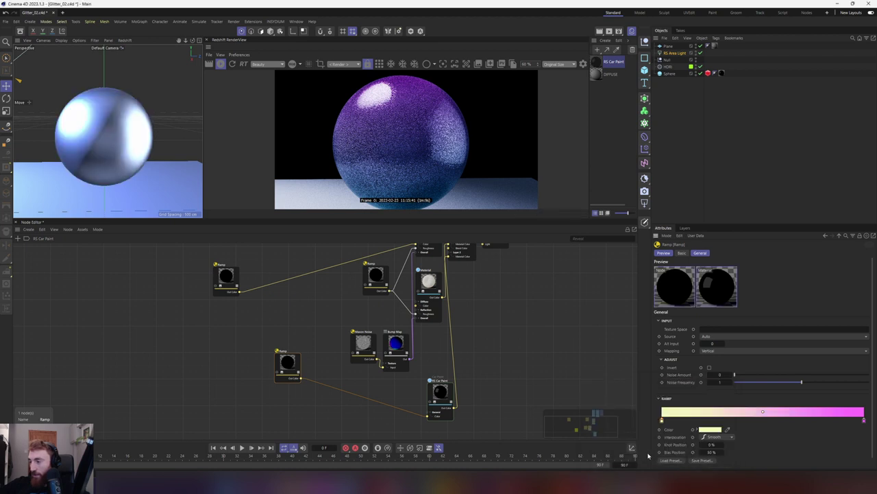
pyautogui.hotkey('ctrl', 'z')
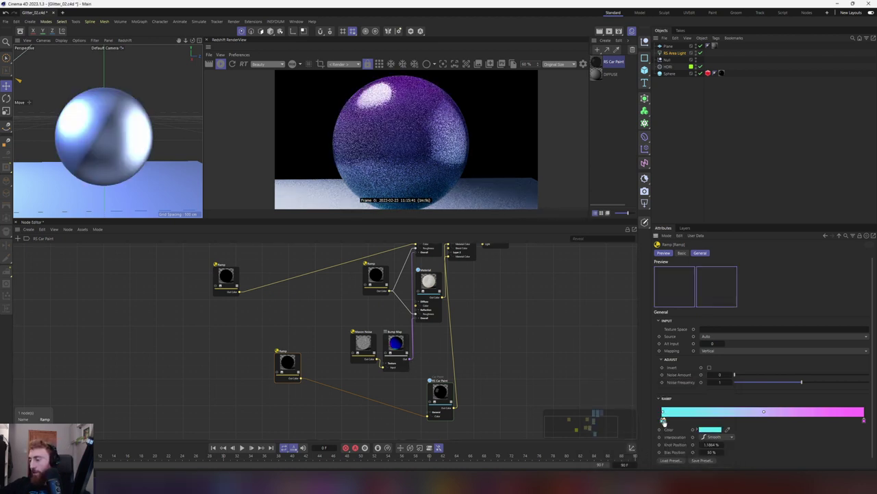
# Recolour the copied Ramp's gradient, changing the cyan knot to pale cyan and the magenta knot to violet
pyautogui.doubleClick(663, 420)
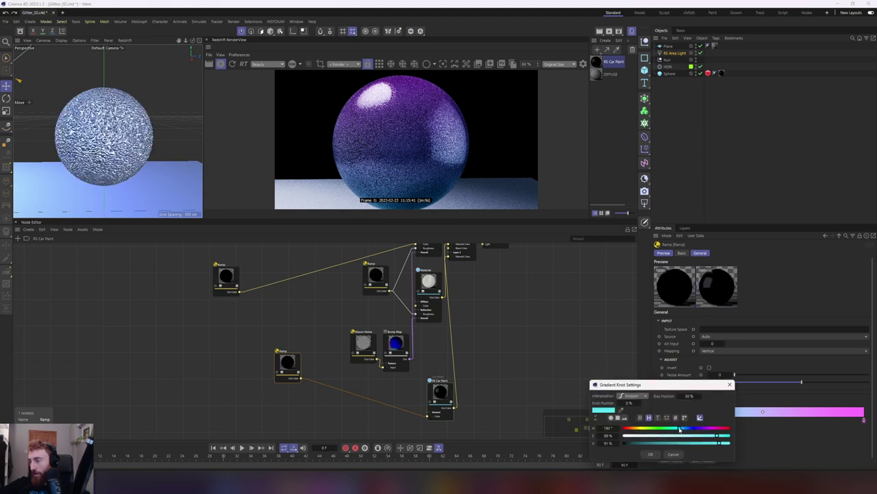
pyautogui.moveTo(681, 435); pyautogui.dragTo(662, 435)
pyautogui.click(731, 384)
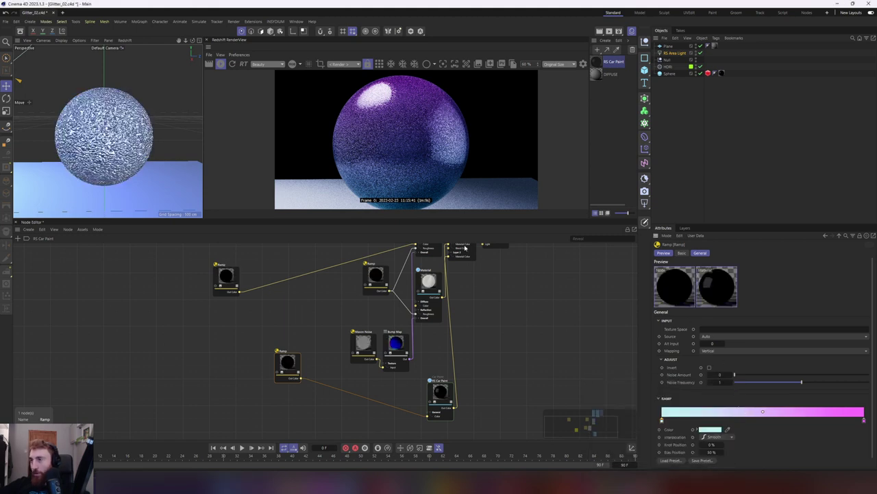
pyautogui.click(864, 420)
pyautogui.doubleClick(864, 421)
pyautogui.click(764, 429)
pyautogui.click(715, 454)
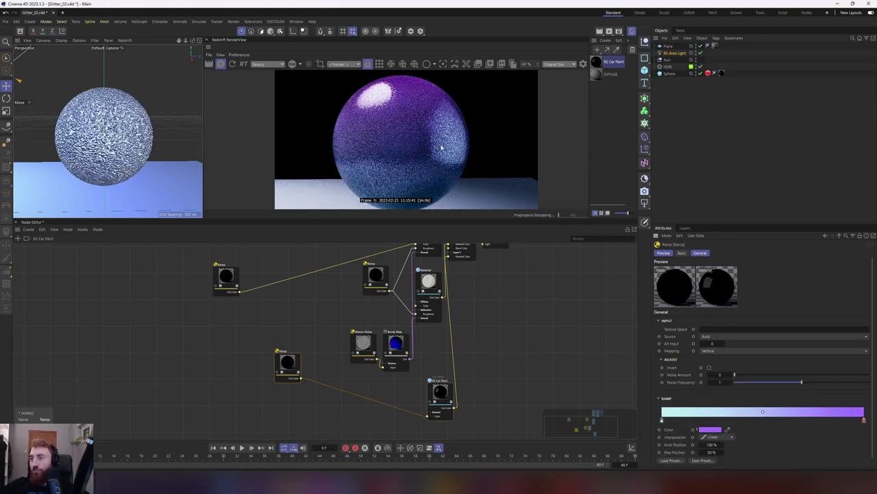
# Try a Metallic Flakes scale of 0.5 on RS Car Paint, and undo back past the copied Ramp's edits and connection
pyautogui.click(442, 390)
pyautogui.doubleClick(713, 399)
pyautogui.write('0.5')
pyautogui.press('Return')
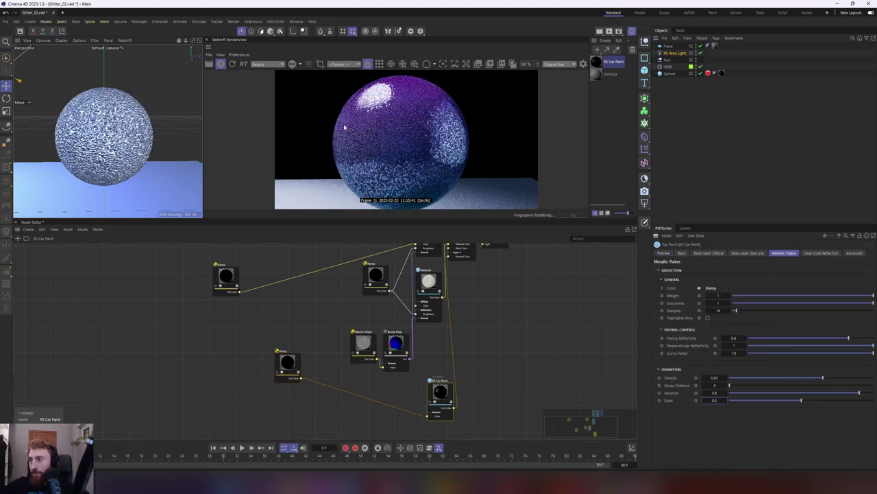
pyautogui.hotkey('ctrl', 'z')
pyautogui.hotkey('ctrl', 'z')
pyautogui.hotkey('ctrl', 'z')
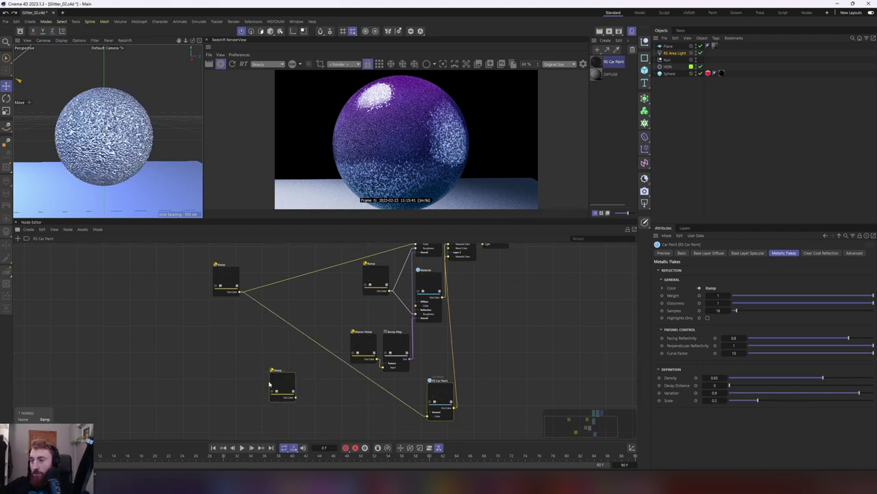
# Delete the copied Ramp and shift the RS Car Paint node into line under the Material nodes
pyautogui.press('Delete')
pyautogui.moveTo(445, 401); pyautogui.dragTo(430, 399)
pyautogui.click(541, 358)
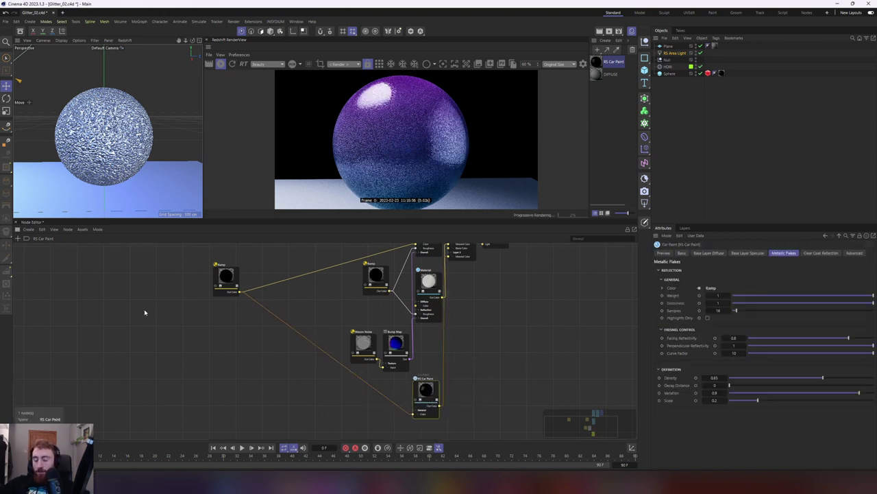
# Add a Color Correct node and wire it between the cyan-to-magenta Ramp and the RS Car Paint node's Color input
pyautogui.write('c')
pyautogui.write('Di')
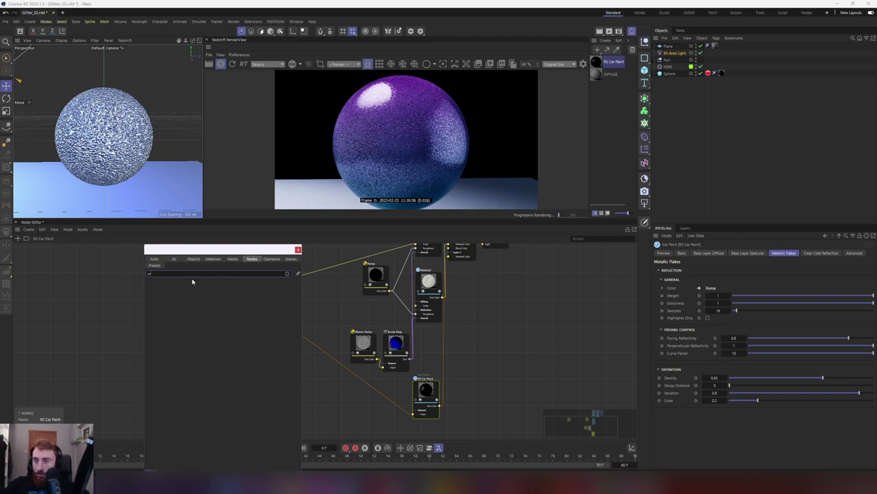
pyautogui.press('BackSpace')
pyautogui.press('BackSpace')
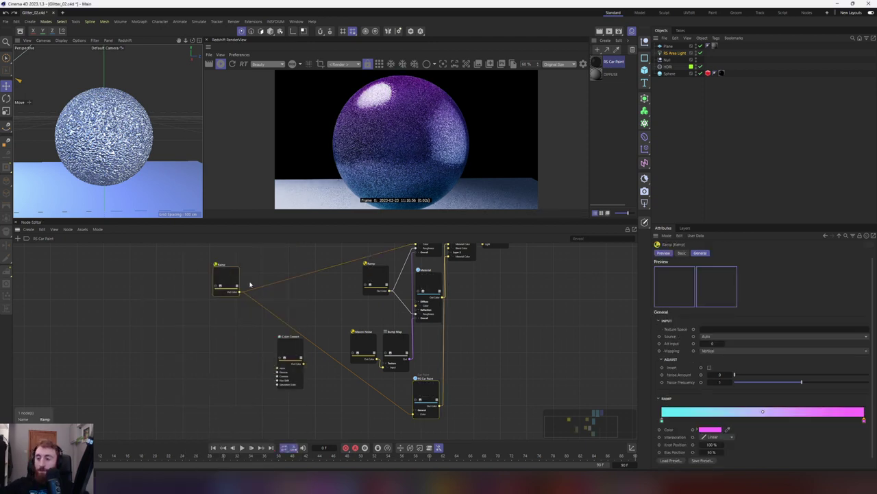
pyautogui.moveTo(240, 291)
pyautogui.mouseDown()
pyautogui.moveTo(279, 369)
pyautogui.moveTo(415, 418)
pyautogui.mouseUp()
pyautogui.click(285, 353)
pyautogui.scroll(3, 319, 384)
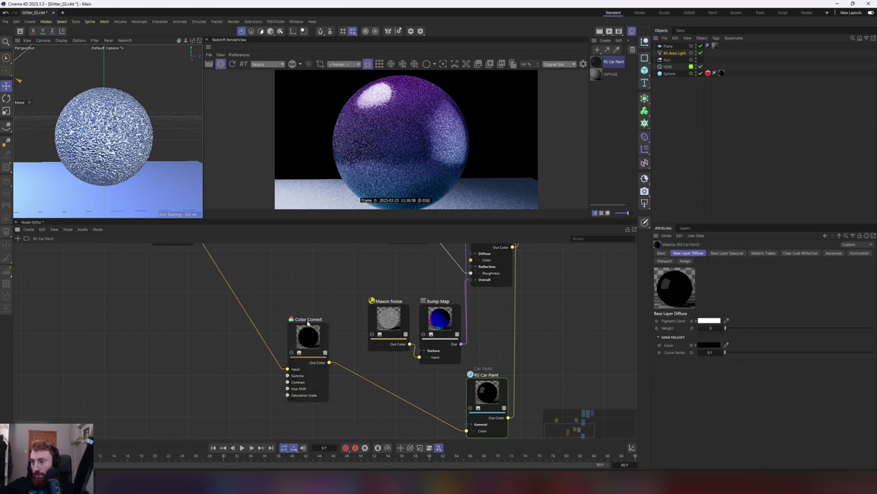
# Set the Color Correct node's Gamma to 2 and Saturation Scale to 2
pyautogui.click(310, 342)
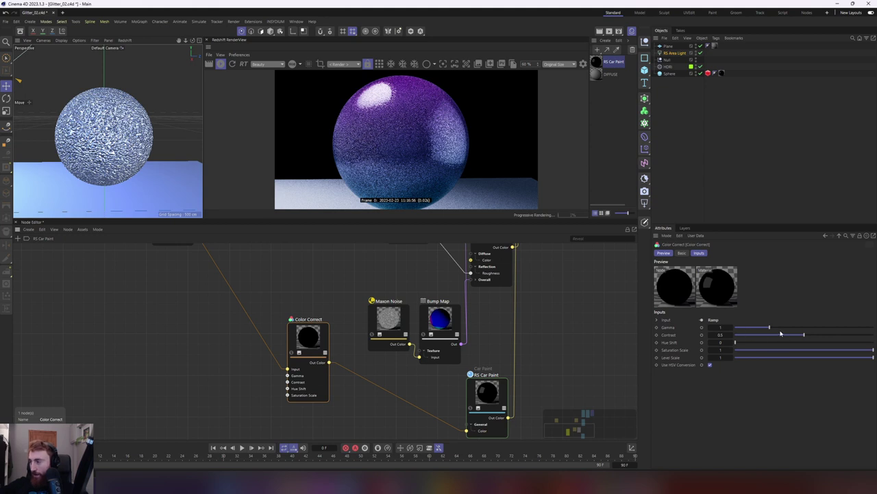
pyautogui.write('2')
pyautogui.press('Return')
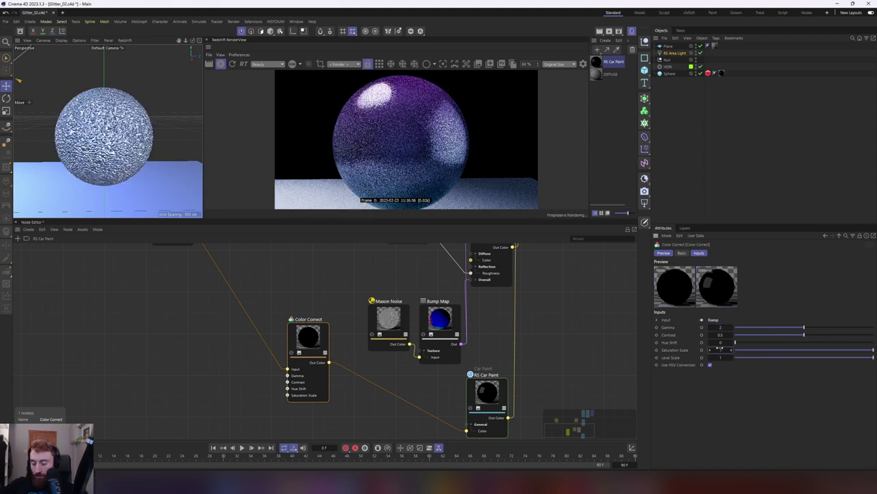
# Enlarge the render view and take a snapshot with a render region over one side of the sphere
pyautogui.moveTo(383, 220); pyautogui.dragTo(383, 238)
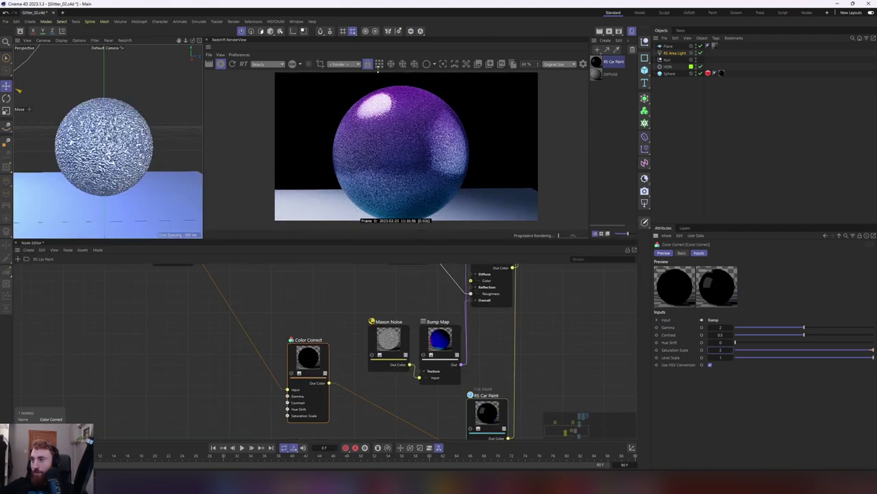
pyautogui.click(321, 64)
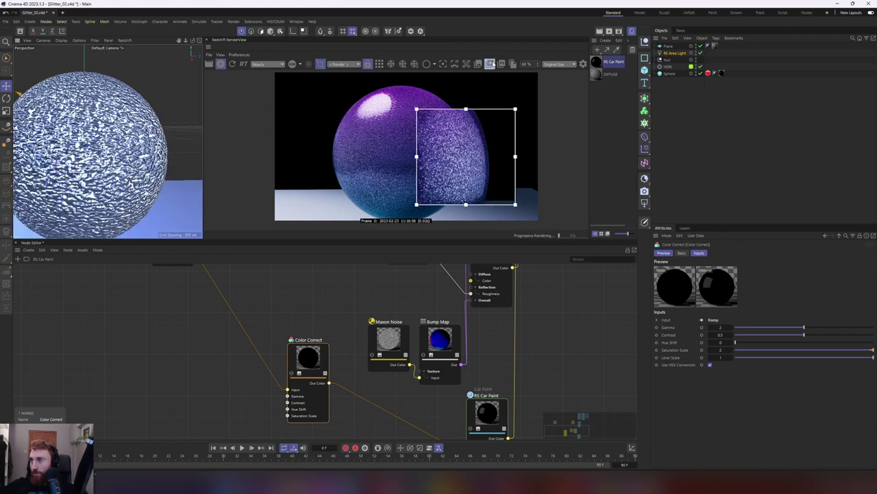
pyautogui.click(490, 63)
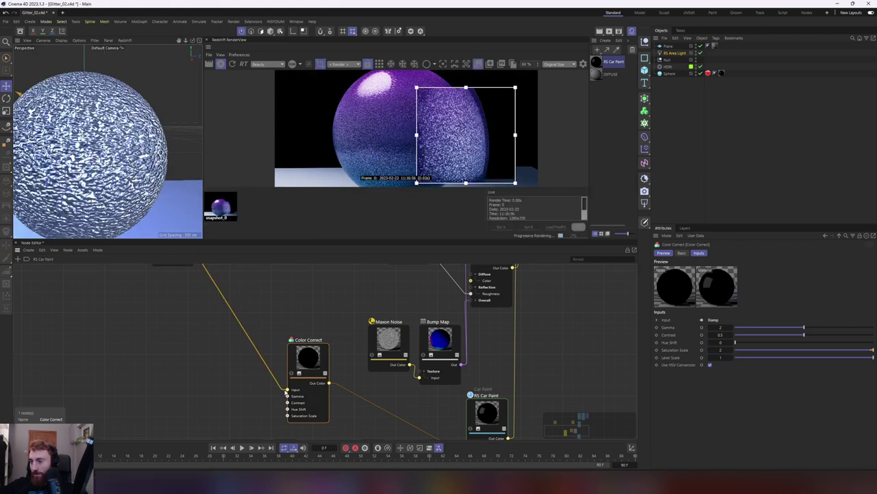
# Bypass Color Correct by connecting the cyan-to-magenta Ramp directly to the RS Car Paint node's Color input
pyautogui.click(283, 360)
pyautogui.scroll(-3, 284, 361)
pyautogui.moveTo(230, 300); pyautogui.dragTo(396, 414)
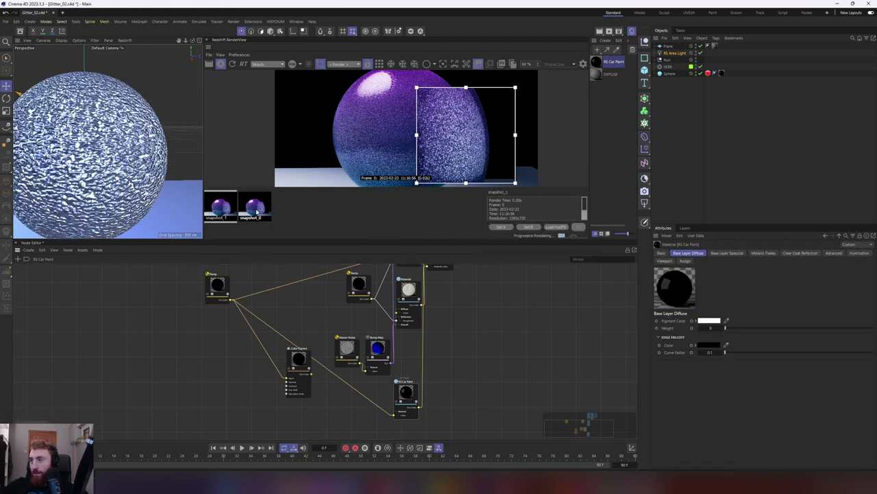
# Compare the two render snapshots of the sphere and close the snapshot display
pyautogui.click(257, 211)
pyautogui.press('Left')
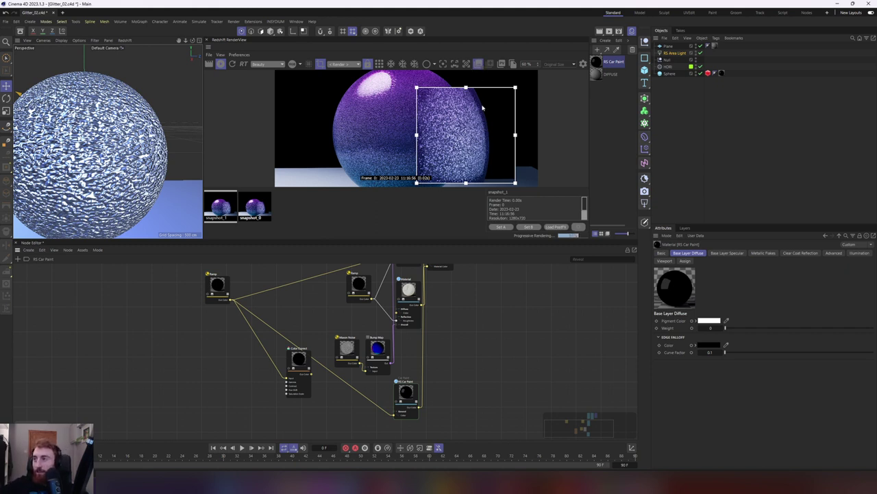
pyautogui.click(480, 65)
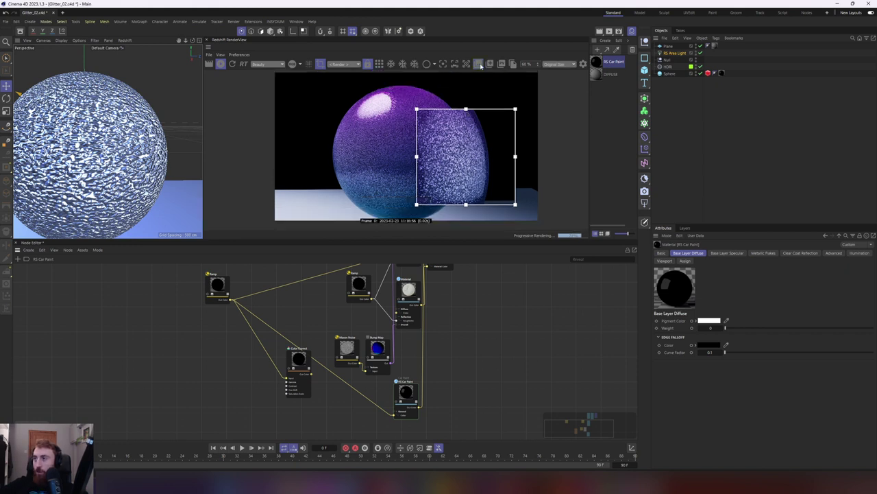
# Turn off the render region and reframe the camera on the whole sphere
pyautogui.click(318, 65)
pyautogui.hotkey('ctrl', 'shift', 'z')
pyautogui.scroll(-1, 421, 161)
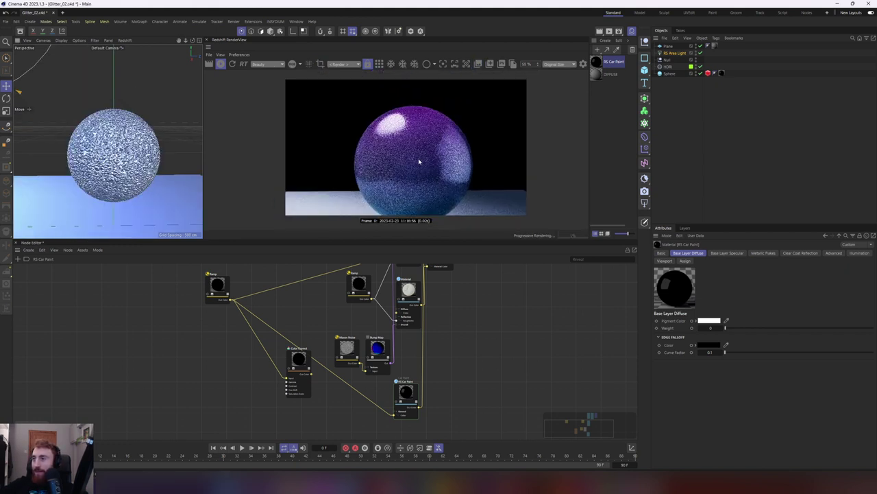
pyautogui.keyDown('alt'); pyautogui.moveTo(130, 145); pyautogui.dragTo(127, 131, button='middle'); pyautogui.keyUp('alt')
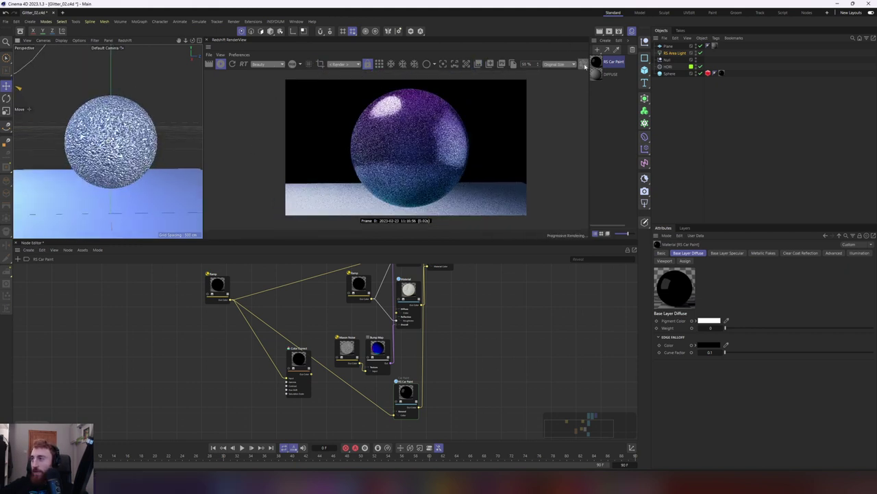
# Enable the Flare, Bloom and Streak post effects in the render view settings and expand the Bloom parameters
pyautogui.click(583, 63)
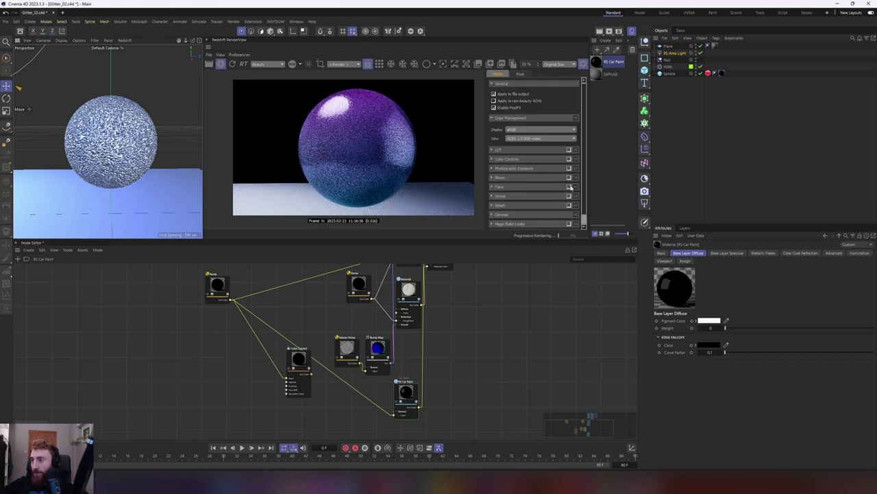
pyautogui.click(570, 187)
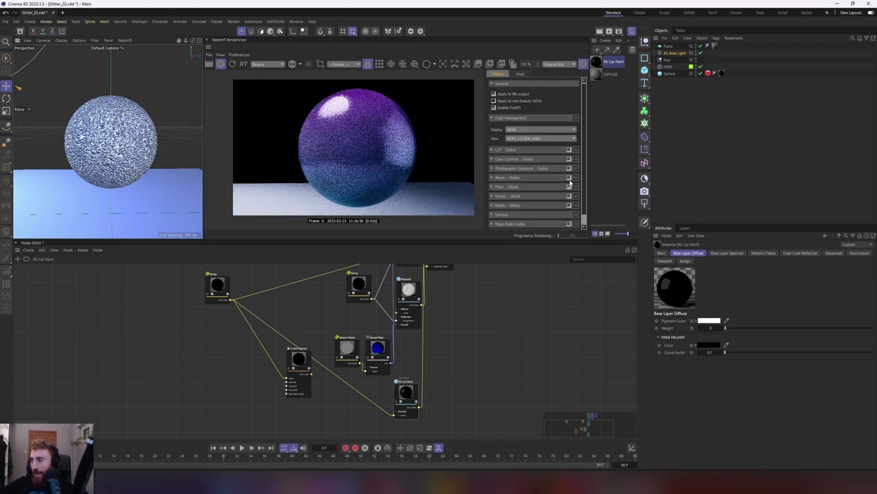
pyautogui.click(569, 178)
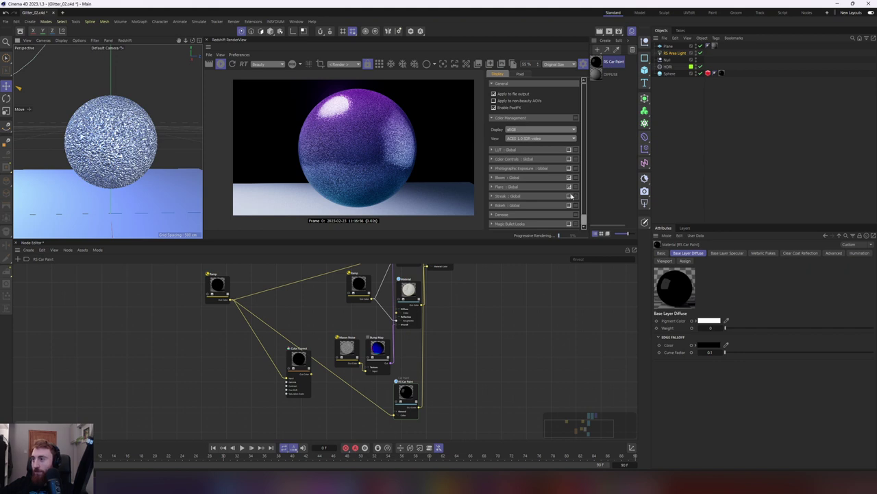
pyautogui.click(569, 196)
pyautogui.moveTo(531, 207); pyautogui.dragTo(524, 202)
pyautogui.click(492, 187)
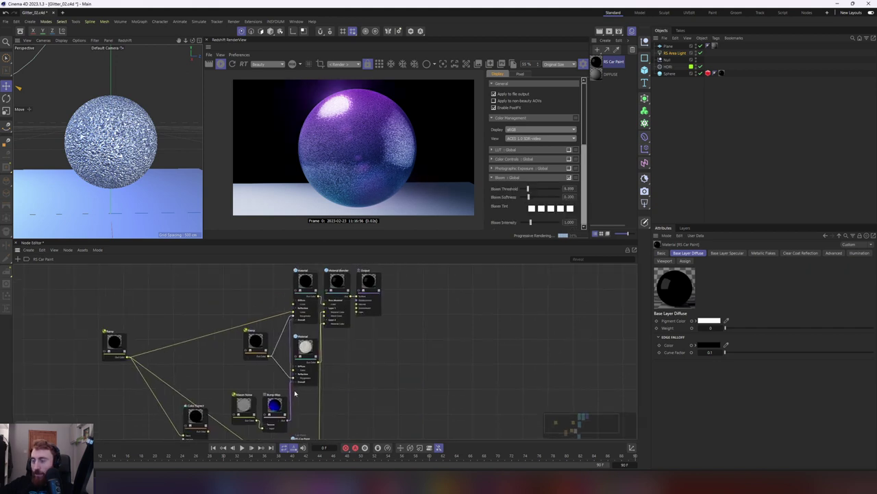
# Set the RS Car Paint node's Metallic Flakes scale to 0.3
pyautogui.moveTo(372, 299); pyautogui.dragTo(364, 282, button='middle')
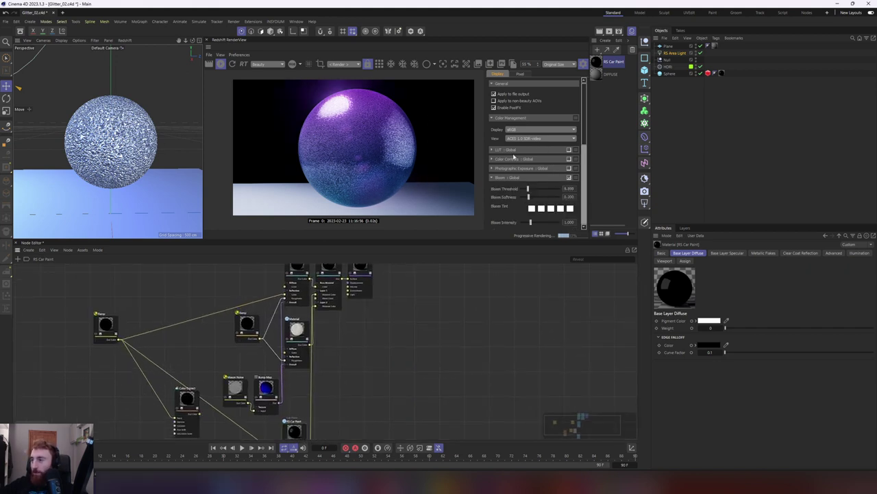
pyautogui.keyDown('alt'); pyautogui.moveTo(137, 122); pyautogui.dragTo(116, 128); pyautogui.keyUp('alt')
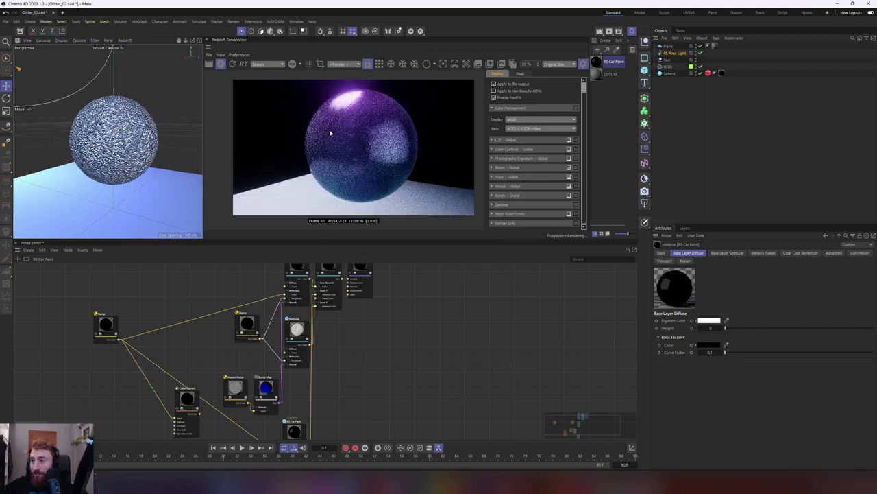
pyautogui.keyDown('alt'); pyautogui.moveTo(175, 142); pyautogui.dragTo(132, 133); pyautogui.keyUp('alt')
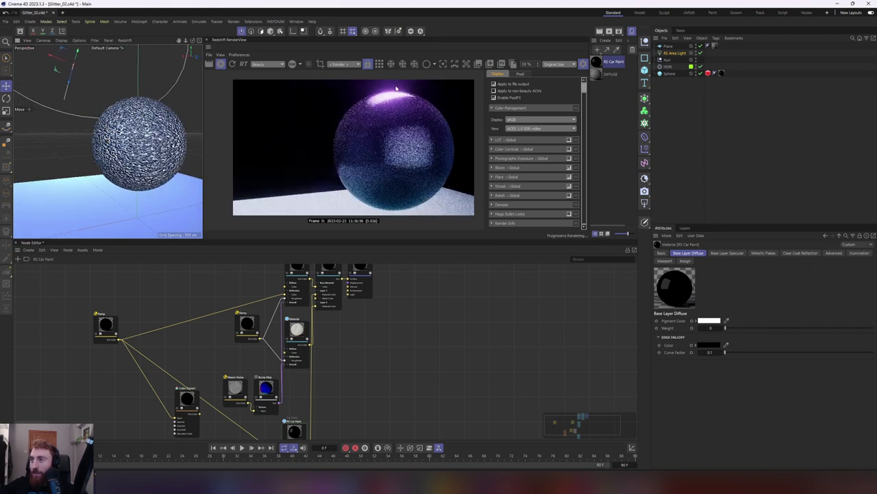
pyautogui.keyDown('alt'); pyautogui.moveTo(397, 87); pyautogui.dragTo(391, 112); pyautogui.keyUp('alt')
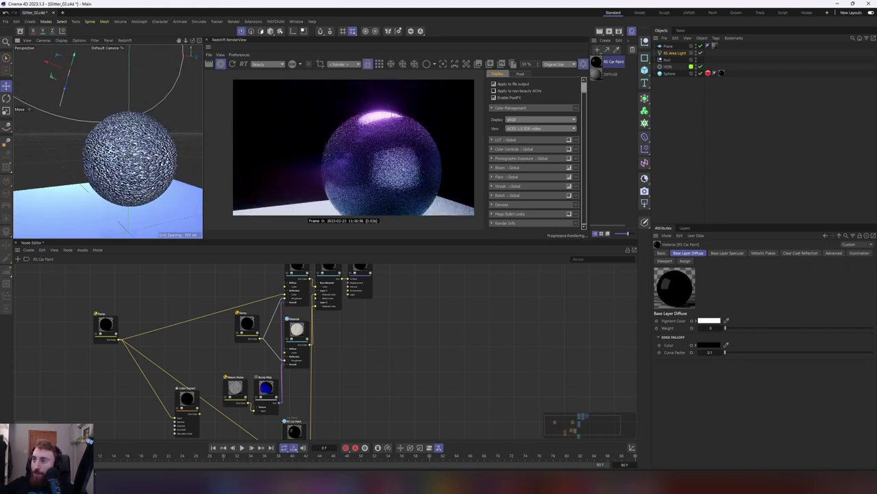
pyautogui.keyDown('alt'); pyautogui.moveTo(132, 137); pyautogui.dragTo(128, 127); pyautogui.keyUp('alt')
pyautogui.keyDown('alt'); pyautogui.moveTo(319, 362); pyautogui.dragTo(308, 303, button='middle'); pyautogui.keyUp('alt')
pyautogui.click(281, 385)
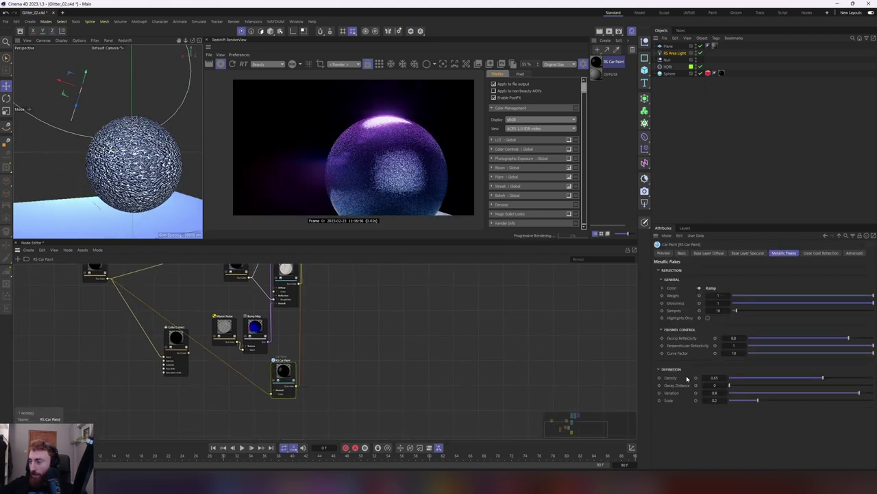
pyautogui.moveTo(718, 399); pyautogui.dragTo(710, 399)
pyautogui.write('.')
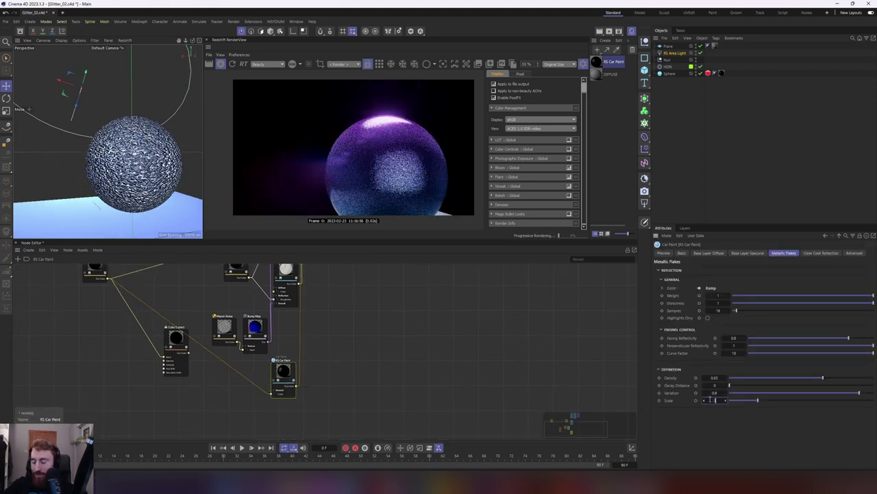
pyautogui.write('0.3')
pyautogui.press('Return')
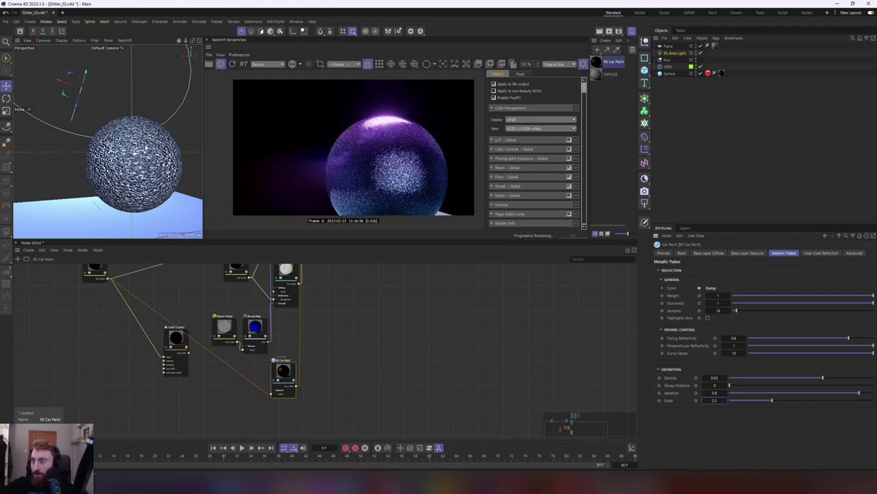
# Apply the RS Car Paint material to the Plane and view the sphere and floor from farther away
pyautogui.keyDown('alt'); pyautogui.moveTo(145, 149); pyautogui.dragTo(154, 119); pyautogui.keyUp('alt')
pyautogui.keyDown('alt'); pyautogui.moveTo(126, 112); pyautogui.dragTo(107, 142, button='middle'); pyautogui.keyUp('alt')
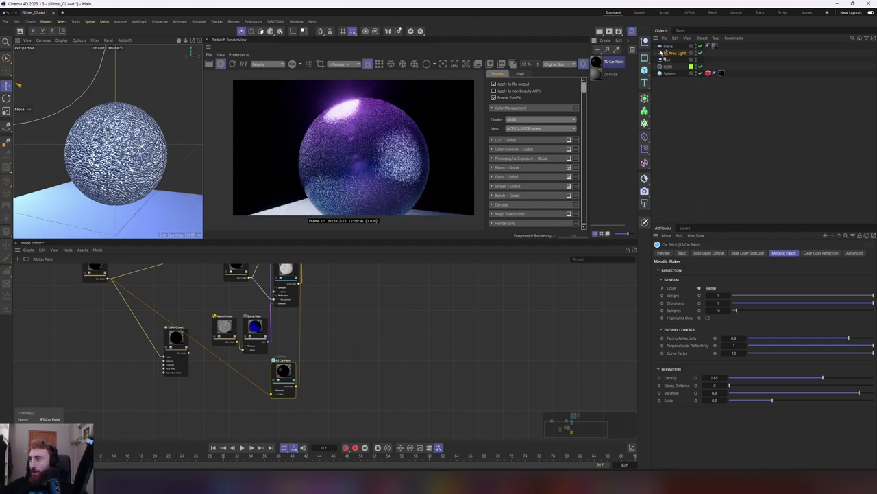
pyautogui.moveTo(662, 51); pyautogui.dragTo(668, 46)
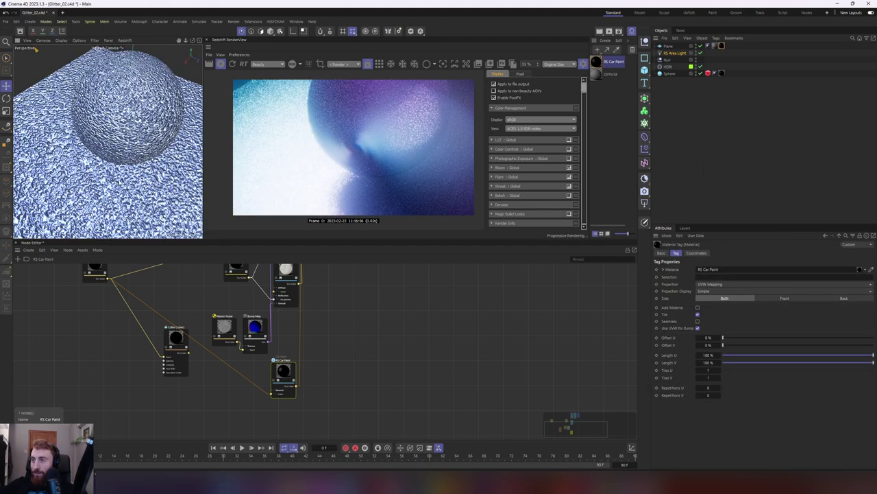
pyautogui.scroll(-8, 112, 179)
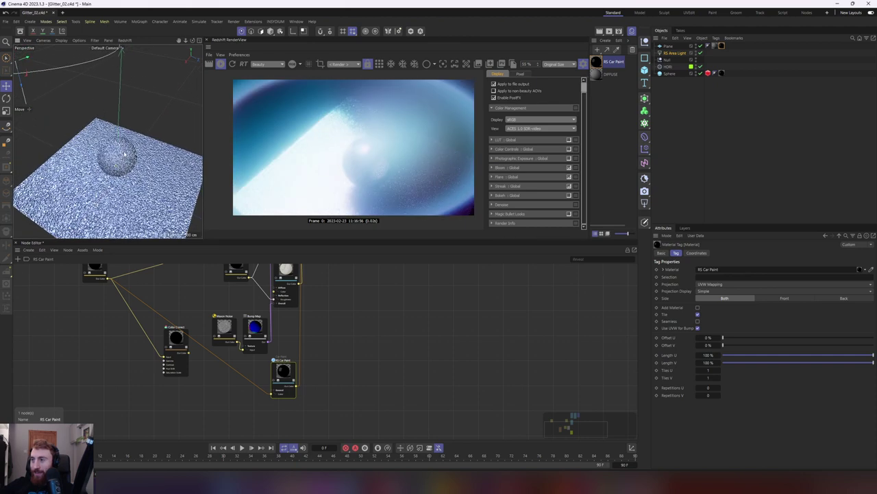
pyautogui.keyDown('alt'); pyautogui.moveTo(27, 108); pyautogui.dragTo(29, 127); pyautogui.keyUp('alt')
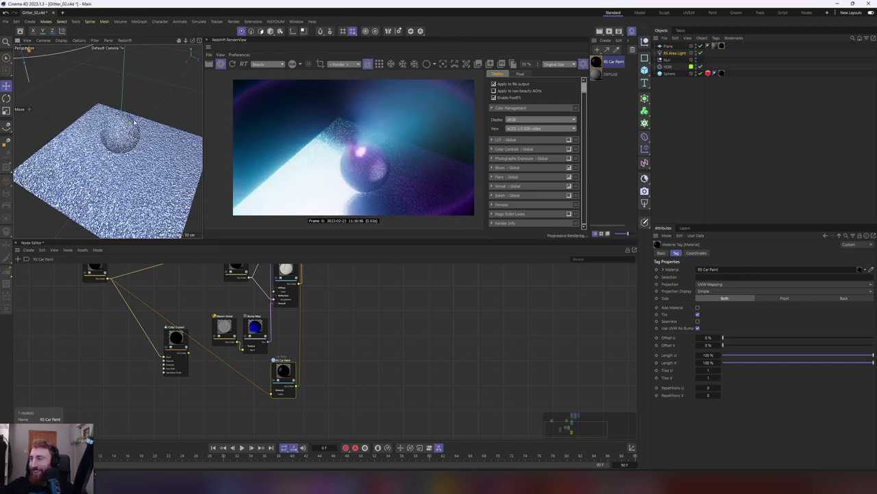
# Turn off the Flare post effect in the render view
pyautogui.click(568, 177)
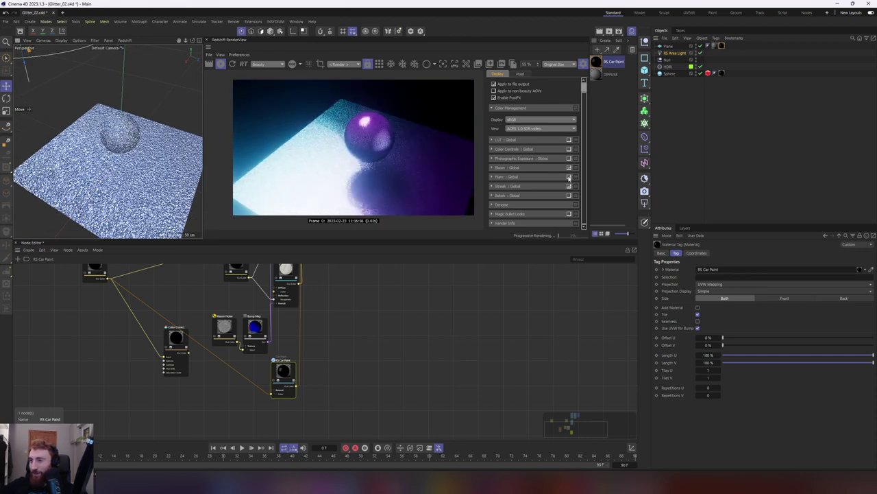
# Turn the Flare post effect back on and raise its threshold to about 13.2
pyautogui.click(568, 176)
pyautogui.click(498, 177)
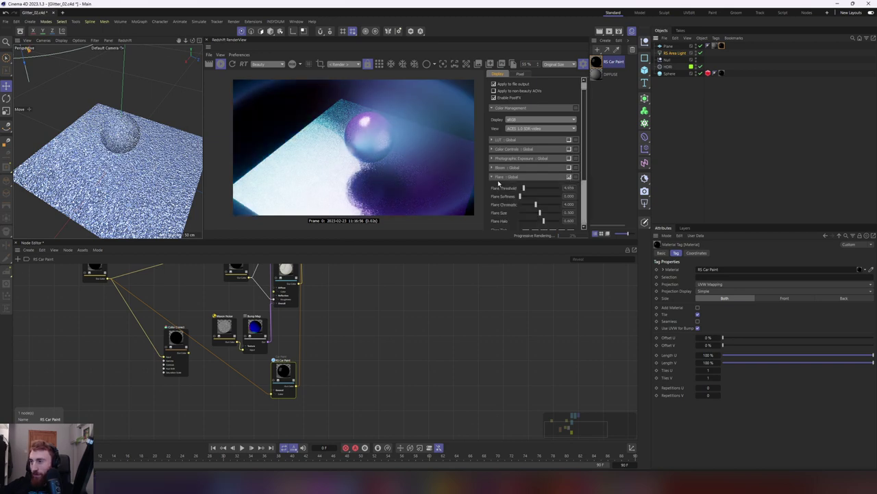
pyautogui.moveTo(524, 188); pyautogui.dragTo(530, 188)
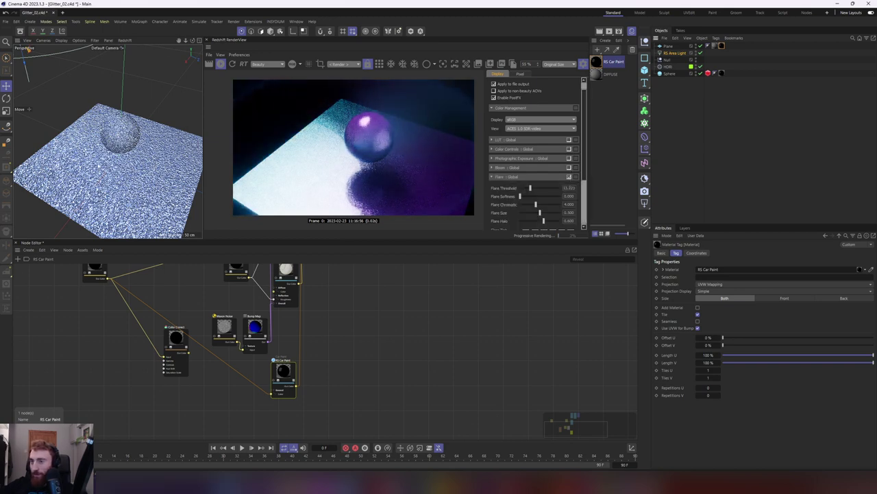
# Set the RS Area Light's intensity to 5
pyautogui.scroll(5, 96, 168)
pyautogui.keyDown('alt'); pyautogui.moveTo(96, 168); pyautogui.dragTo(96, 144); pyautogui.keyUp('alt')
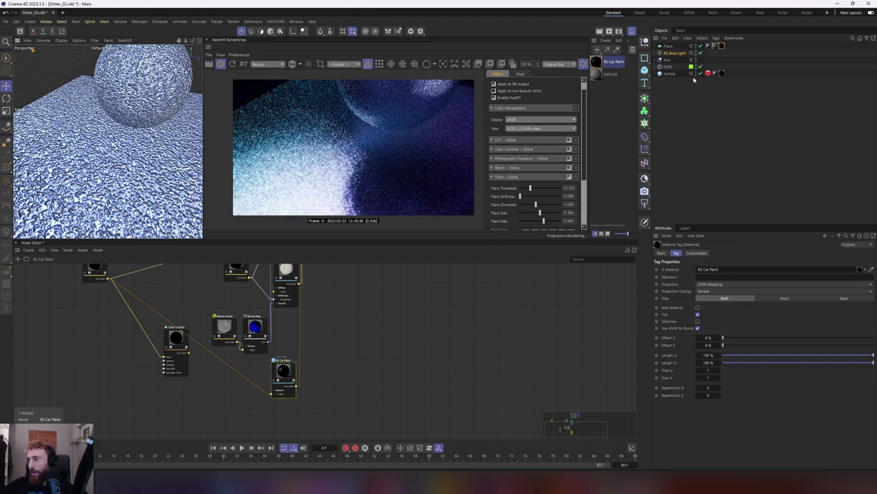
pyautogui.click(677, 54)
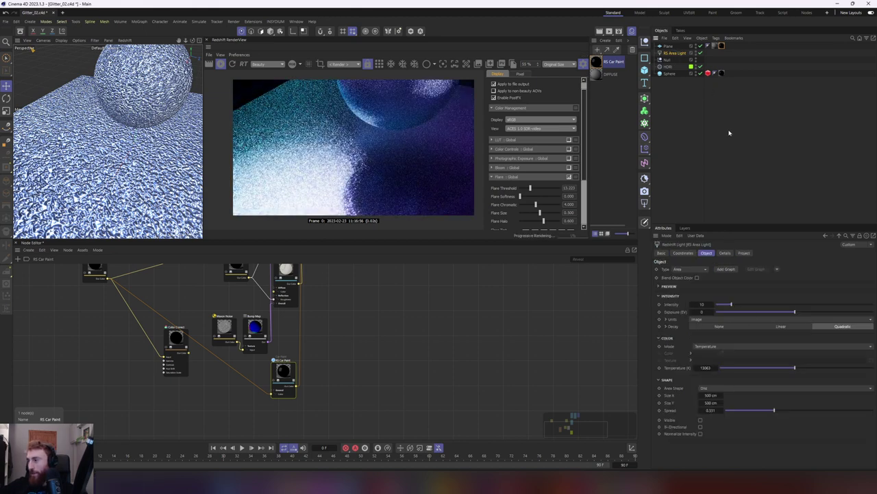
pyautogui.moveTo(704, 304); pyautogui.dragTo(700, 303)
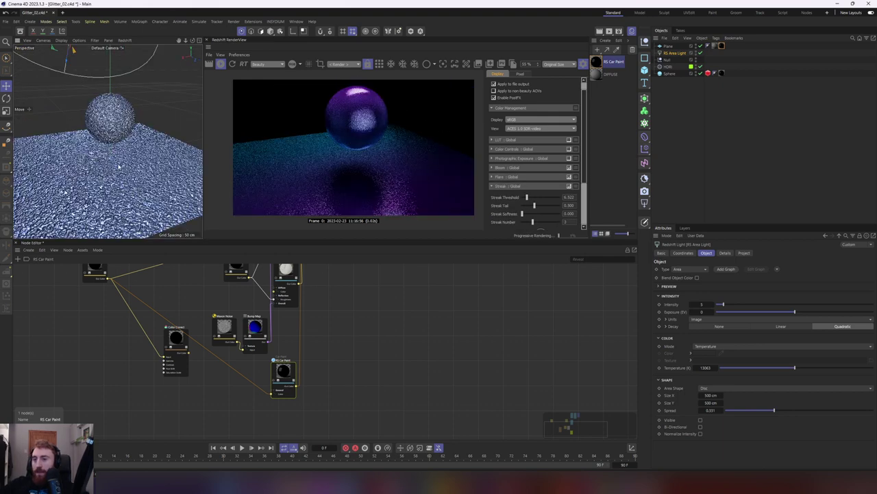
# Examine the glitter on the sphere and floor from several angles and up close in the render view
pyautogui.keyDown('alt'); pyautogui.moveTo(119, 166); pyautogui.dragTo(133, 173); pyautogui.keyUp('alt')
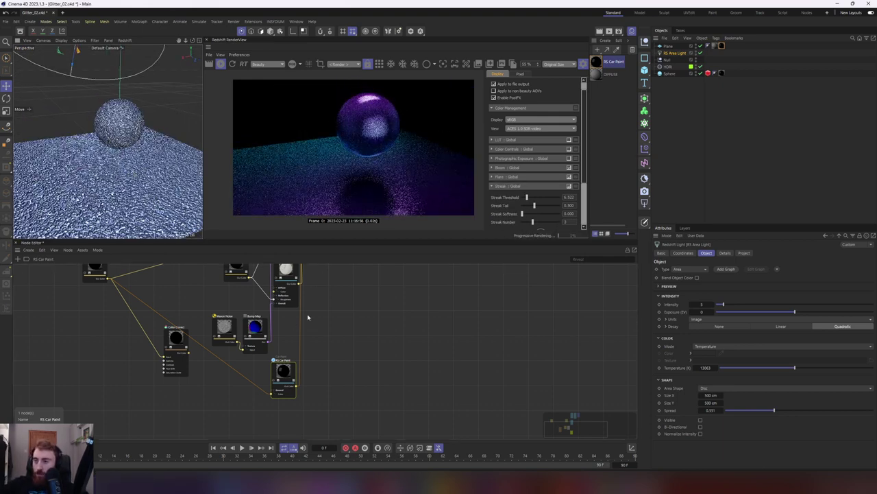
pyautogui.moveTo(349, 294); pyautogui.dragTo(402, 351, button='middle')
pyautogui.scroll(1, 363, 290)
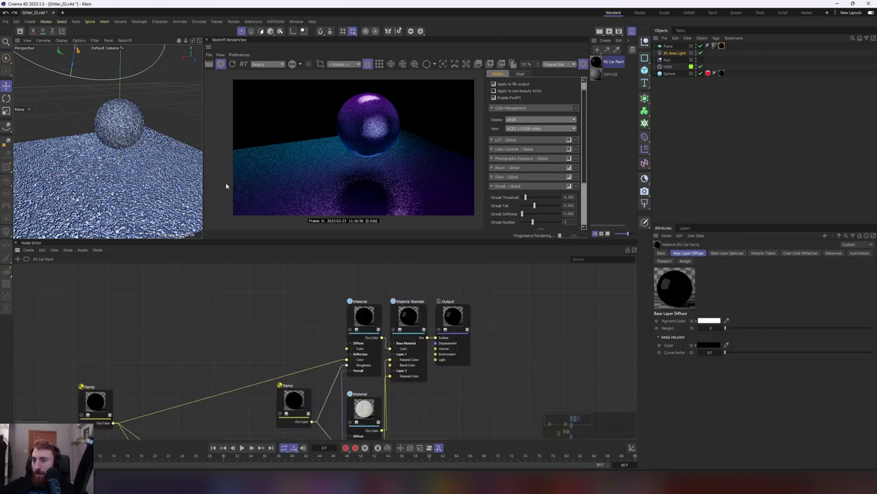
pyautogui.scroll(3, 128, 130)
pyautogui.keyDown('alt'); pyautogui.moveTo(127, 121); pyautogui.dragTo(157, 112); pyautogui.keyUp('alt')
pyautogui.moveTo(265, 289); pyautogui.dragTo(344, 313, button='middle')
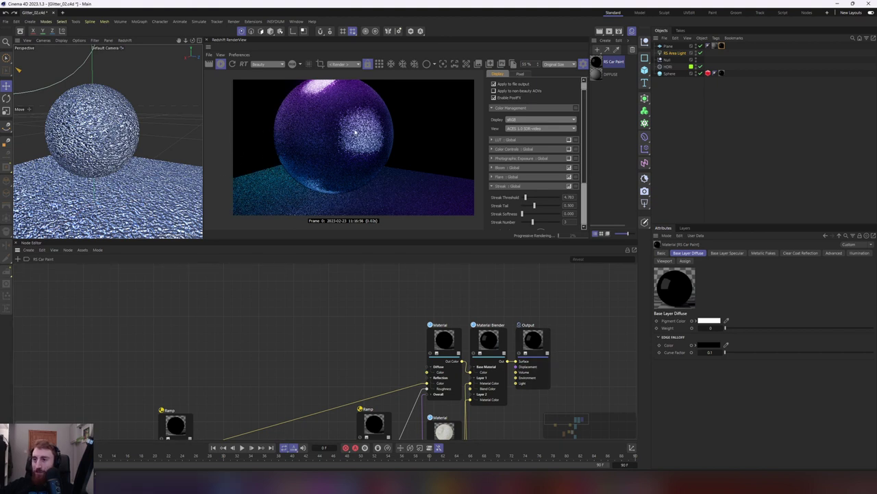
pyautogui.scroll(-1, 371, 159)
pyautogui.scroll(1, 425, 182)
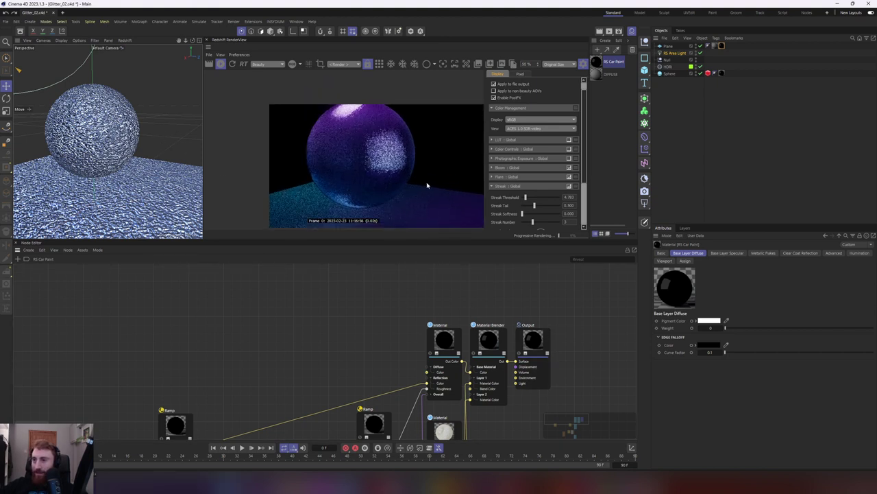
# Frame the sphere, add a standard RS Camera for that view and set its focal length to Wide Angle (25 mm)
pyautogui.keyDown('alt'); pyautogui.moveTo(141, 130); pyautogui.dragTo(158, 119, button='middle'); pyautogui.keyUp('alt')
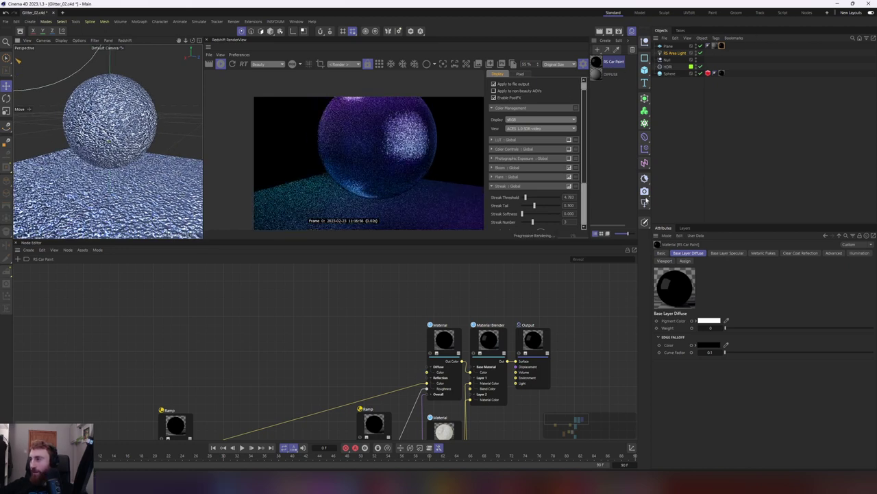
pyautogui.click(644, 191)
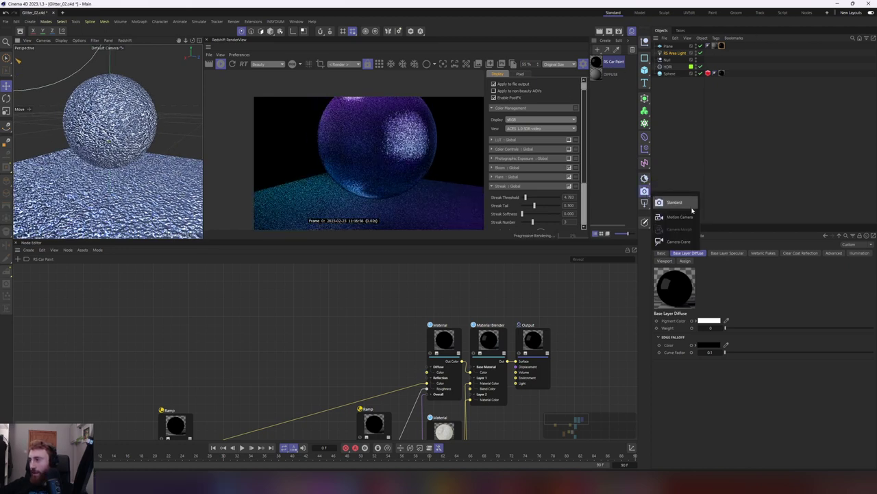
pyautogui.click(675, 202)
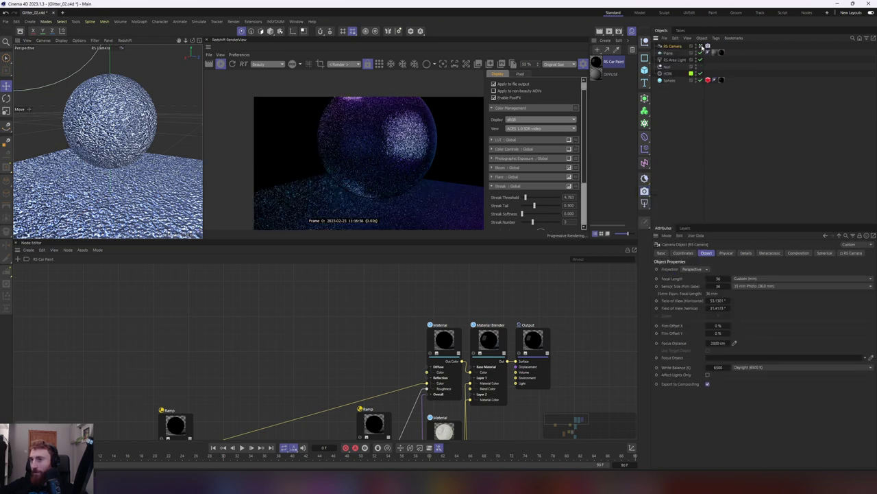
pyautogui.click(708, 46)
pyautogui.click(802, 278)
pyautogui.click(769, 304)
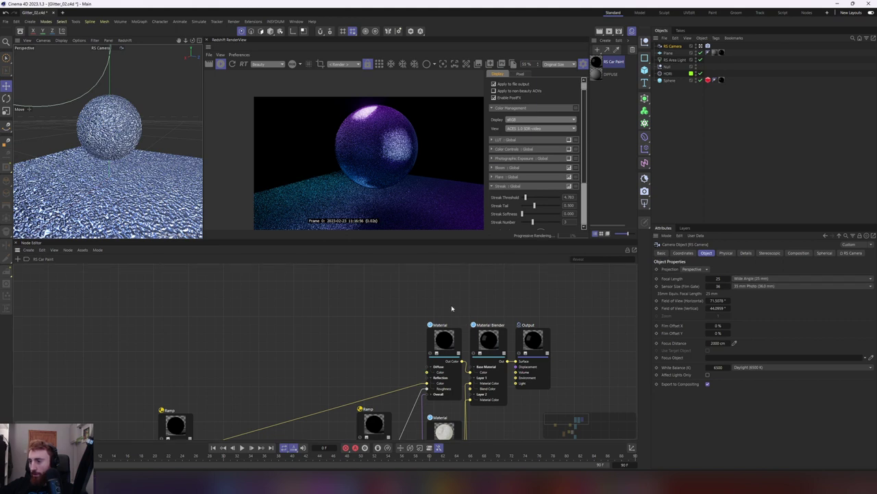
# Set the Material Blender's Layer 1 blend colour to a dark grey of about 7% value
pyautogui.click(473, 343)
pyautogui.moveTo(393, 277); pyautogui.dragTo(326, 249, button='middle')
pyautogui.click(715, 357)
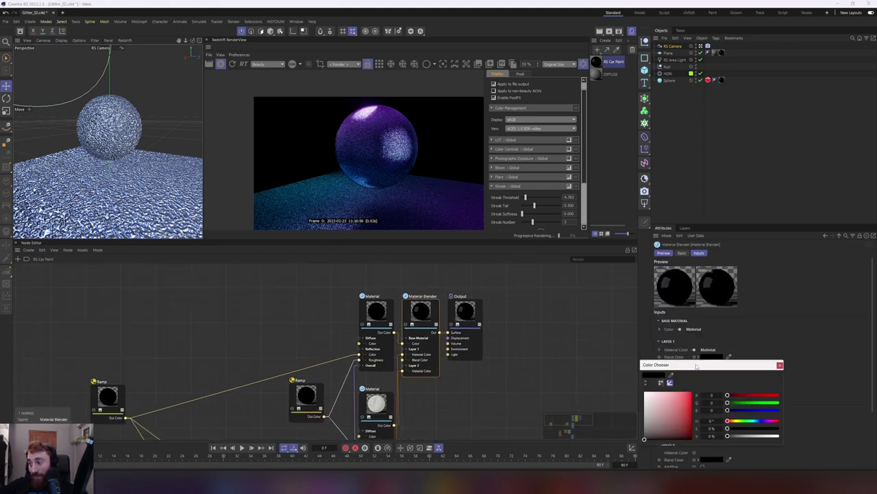
pyautogui.moveTo(697, 362); pyautogui.dragTo(597, 338)
pyautogui.moveTo(631, 410); pyautogui.dragTo(637, 412)
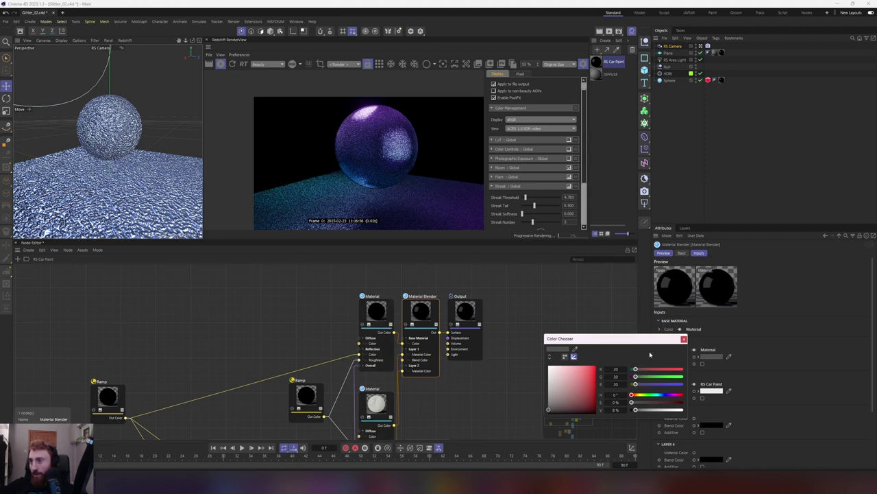
pyautogui.moveTo(636, 410); pyautogui.dragTo(645, 437)
pyautogui.click(684, 339)
# Fine-tune the Material Blender's blend colours, keeping Layer 1 dark grey and Layer 2 light grey
pyautogui.click(713, 391)
pyautogui.click(780, 398)
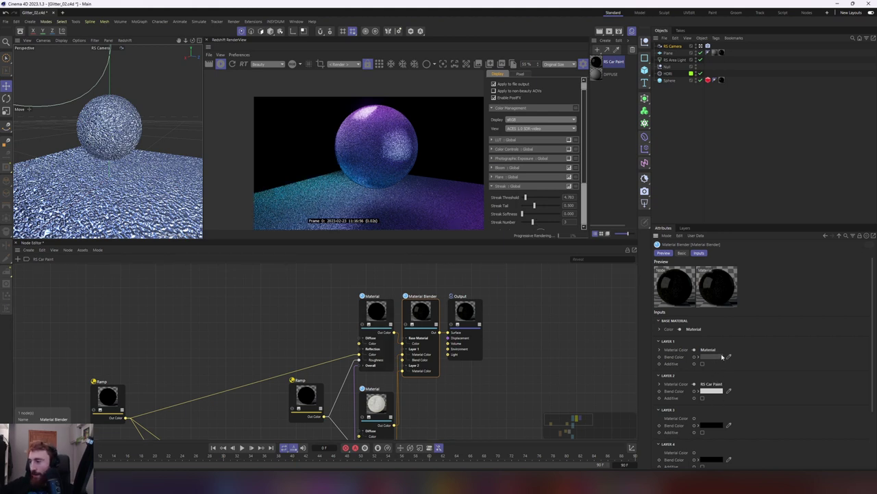
pyautogui.click(720, 356)
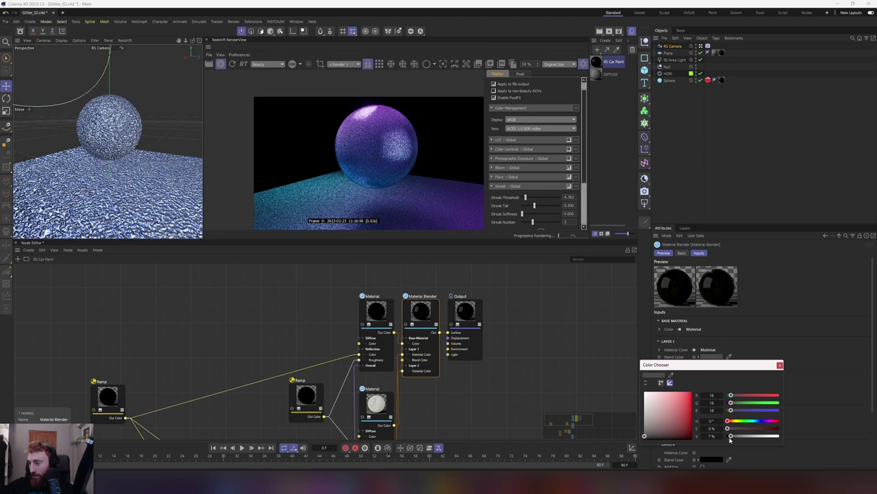
pyautogui.moveTo(730, 436); pyautogui.dragTo(729, 436)
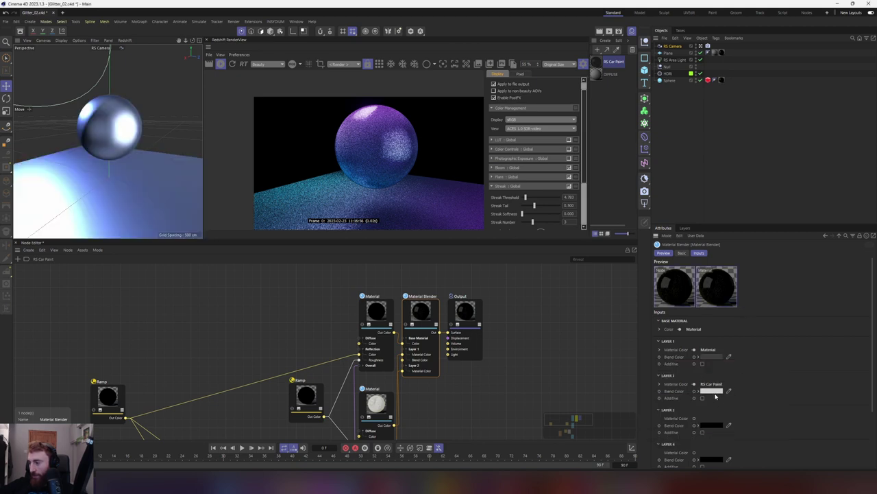
pyautogui.click(713, 391)
pyautogui.moveTo(643, 442)
pyautogui.mouseDown()
pyautogui.moveTo(642, 422)
pyautogui.moveTo(643, 433)
pyautogui.mouseUp()
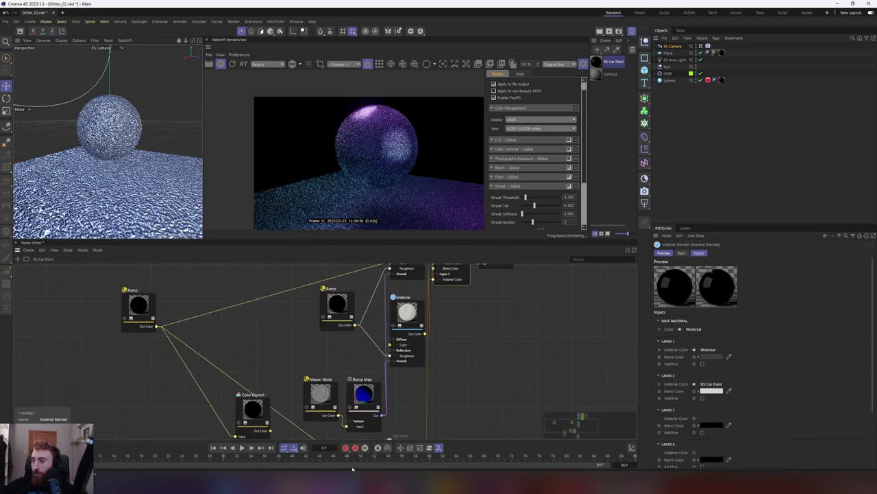
# Set the RS Car Paint node's Metallic Flakes density to 0.8 and scale to 0.4
pyautogui.moveTo(353, 468)
pyautogui.mouseDown(button='middle')
pyautogui.moveTo(446, 405)
pyautogui.moveTo(486, 355)
pyautogui.moveTo(415, 390)
pyautogui.mouseUp(button='middle')
pyautogui.click(415, 390)
pyautogui.moveTo(823, 377); pyautogui.dragTo(844, 377)
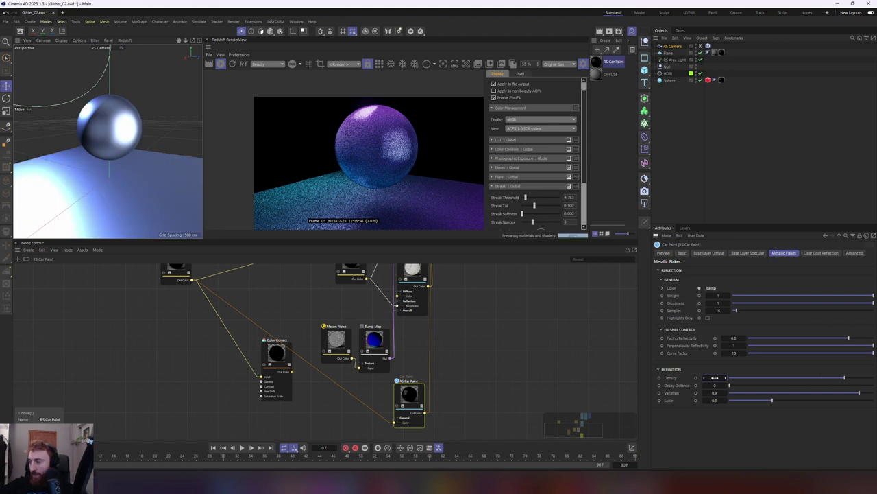
pyautogui.doubleClick(715, 400)
pyautogui.write('.')
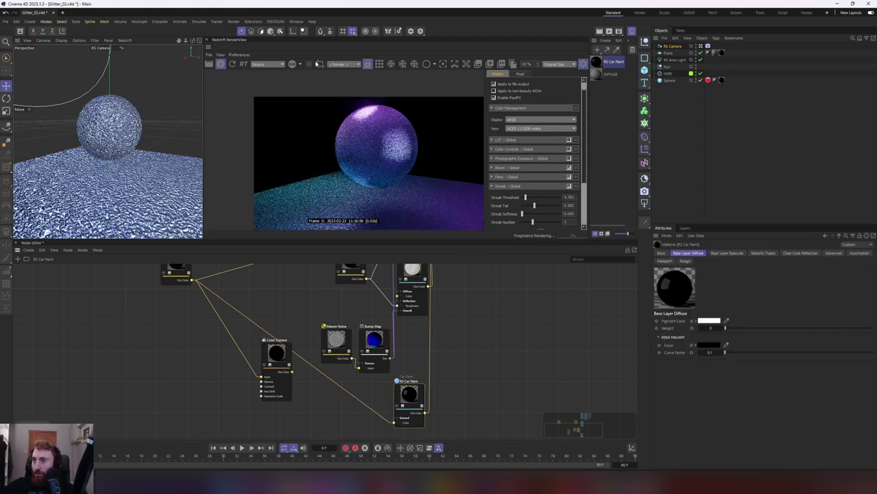
# Limit rendering to a region over the sphere and set the RS Car Paint node's Metallic Flakes scale to 0.2
pyautogui.click(391, 64)
pyautogui.click(379, 63)
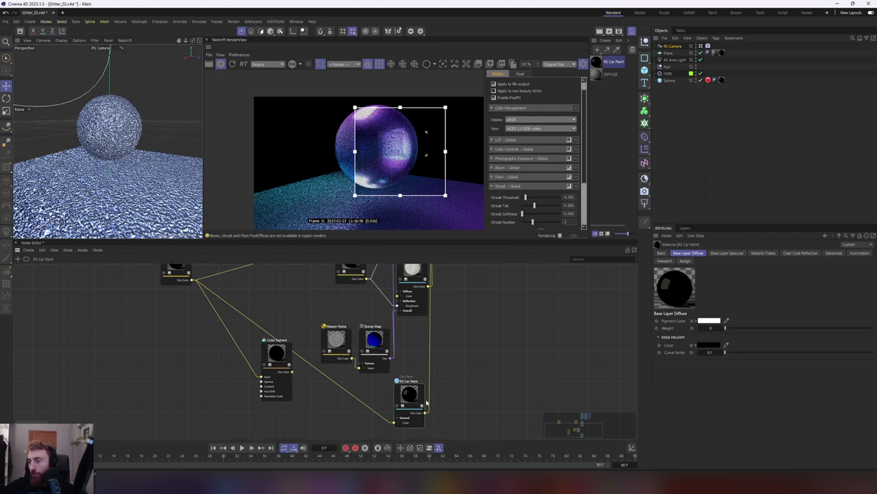
pyautogui.click(410, 393)
pyautogui.click(715, 400)
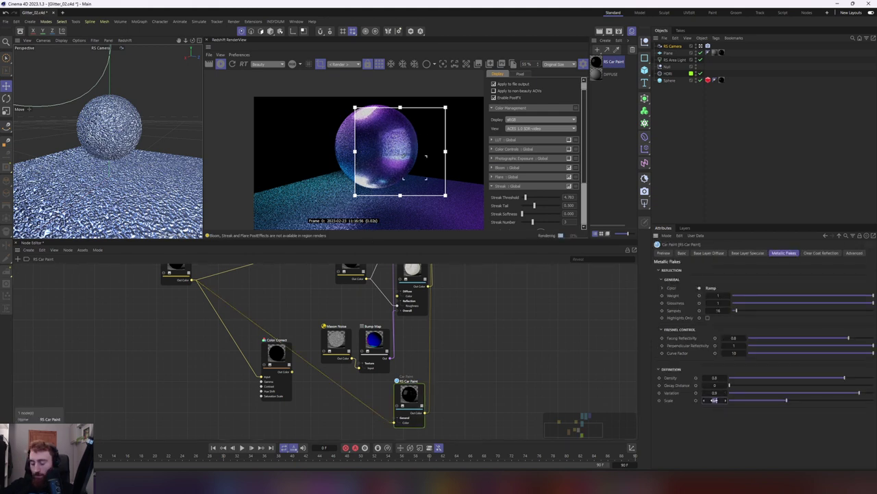
pyautogui.write('0.2')
pyautogui.press('Return')
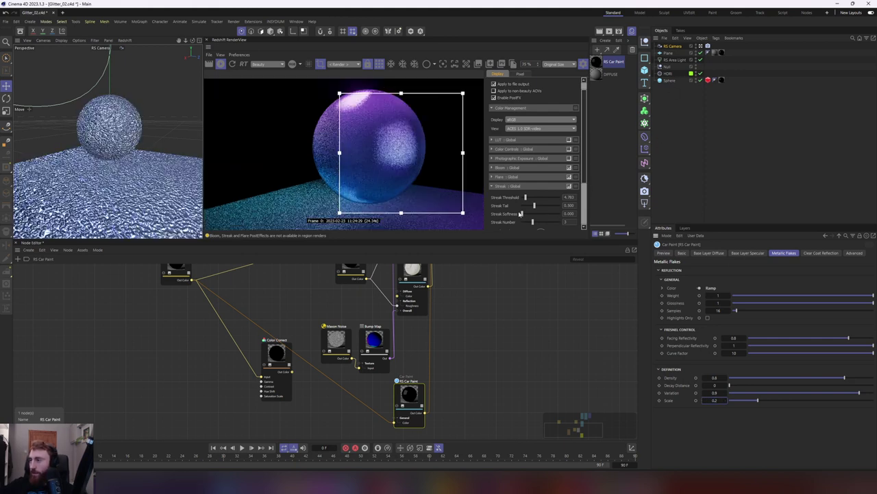
# Set the Streak threshold to about 1.74 and its tail to 0.7, and lower the Flare threshold to about 1.25
pyautogui.moveTo(526, 197); pyautogui.dragTo(530, 198)
pyautogui.moveTo(529, 198)
pyautogui.mouseDown()
pyautogui.moveTo(524, 207)
pyautogui.moveTo(545, 211)
pyautogui.mouseUp()
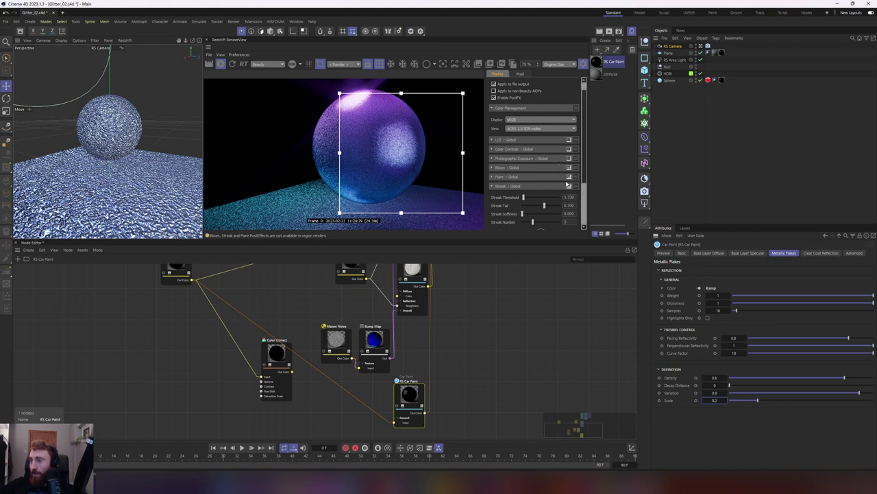
pyautogui.click(501, 177)
pyautogui.moveTo(532, 190); pyautogui.dragTo(521, 190)
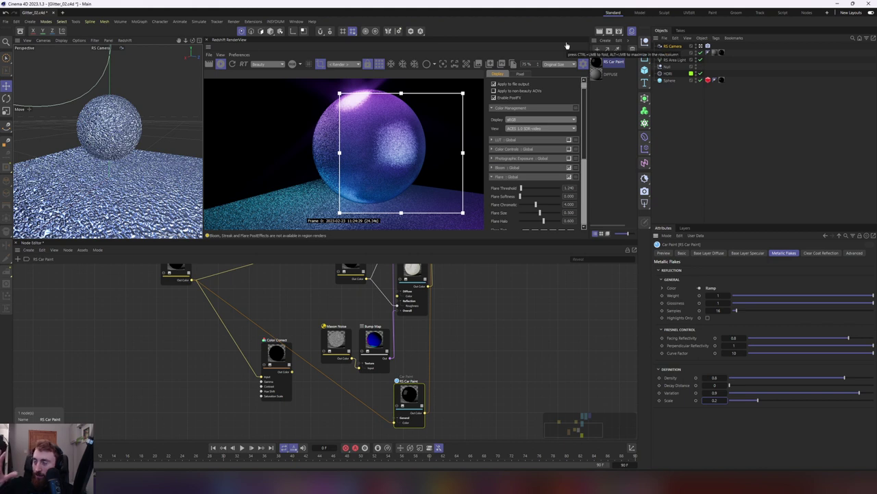
# Lower the Bloom threshold to about 0.39 and bring the Streak parameters back into view
pyautogui.click(496, 167)
pyautogui.moveTo(528, 179); pyautogui.dragTo(524, 179)
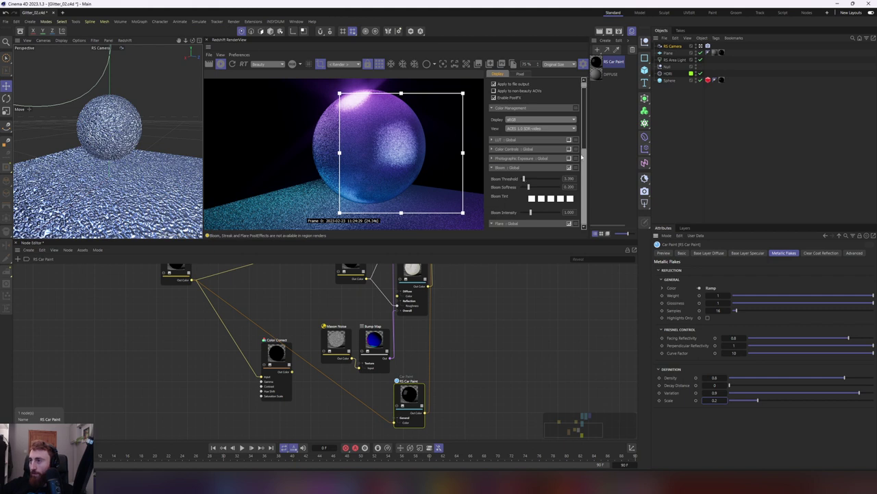
pyautogui.moveTo(584, 135); pyautogui.dragTo(588, 216)
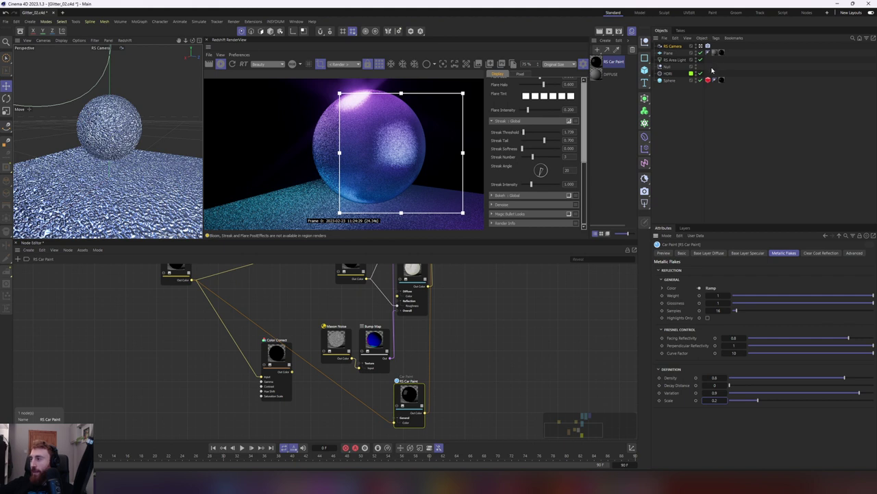
# Remove the RS Car Paint material tag from the Plane
pyautogui.click(718, 54)
pyautogui.press('Delete')
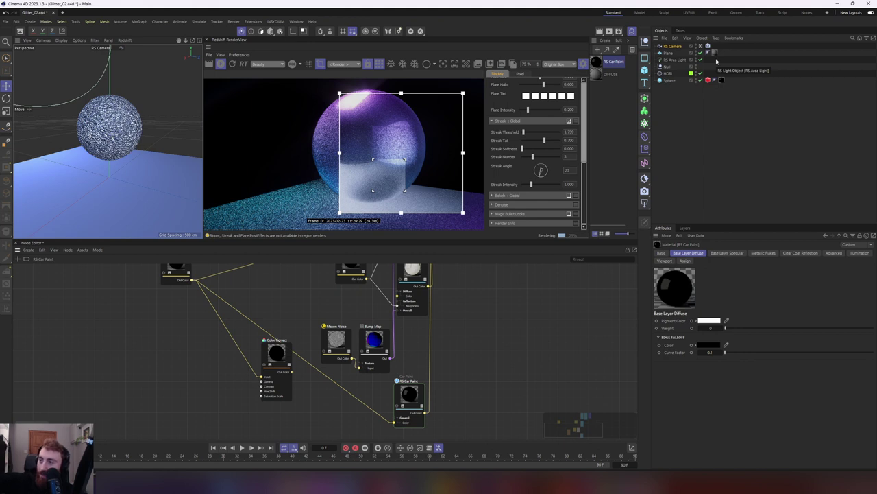
# Select all nodes of the RS Car Paint material and arrange them automatically
pyautogui.press('h')
pyautogui.hotkey('ctrl', 'a')
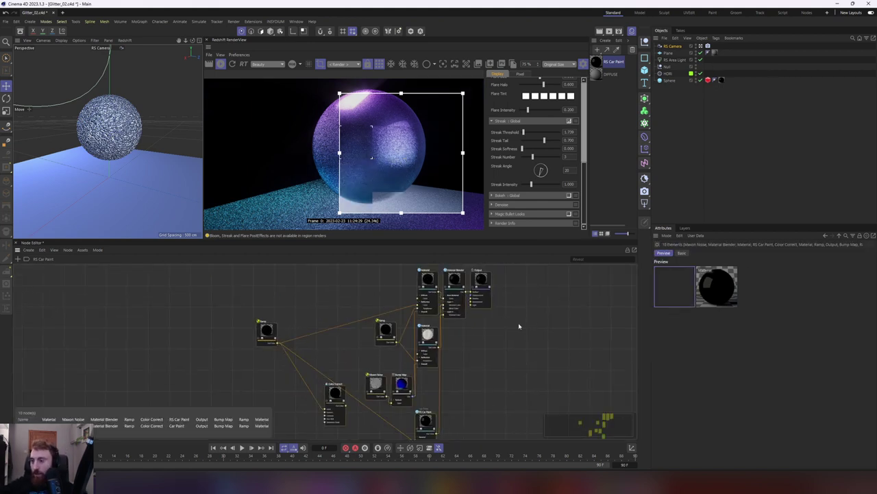
pyautogui.press('h')
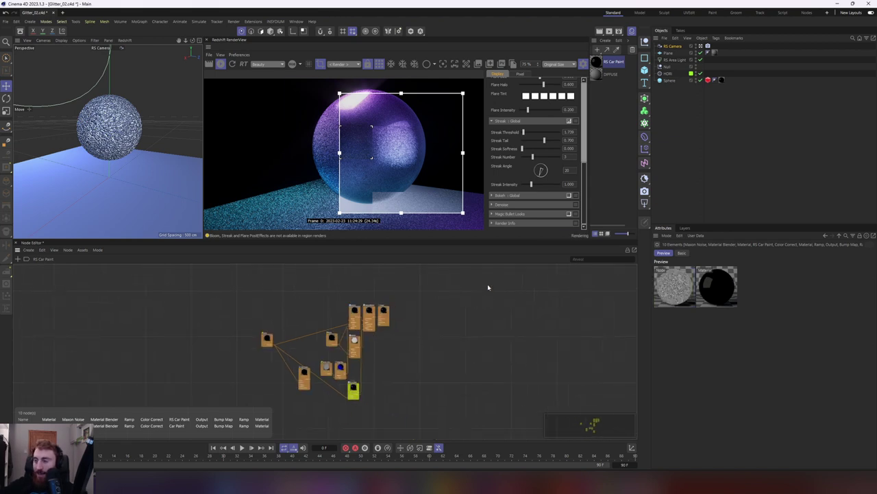
pyautogui.press('l')
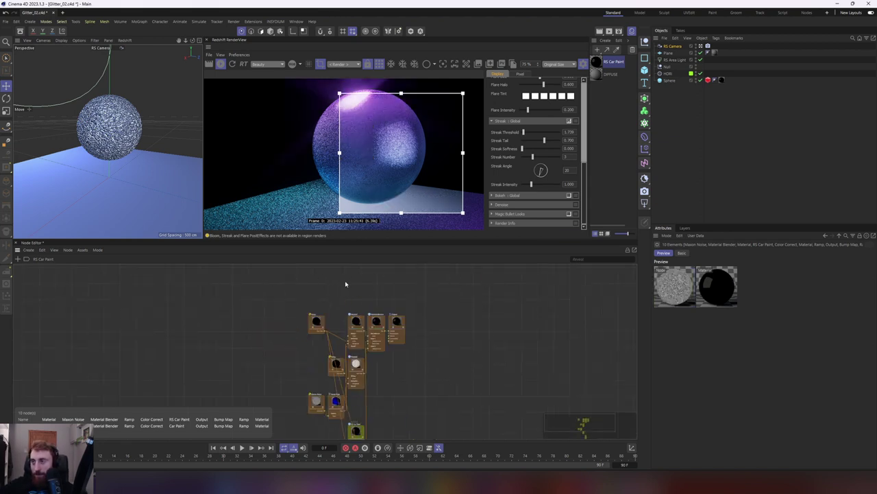